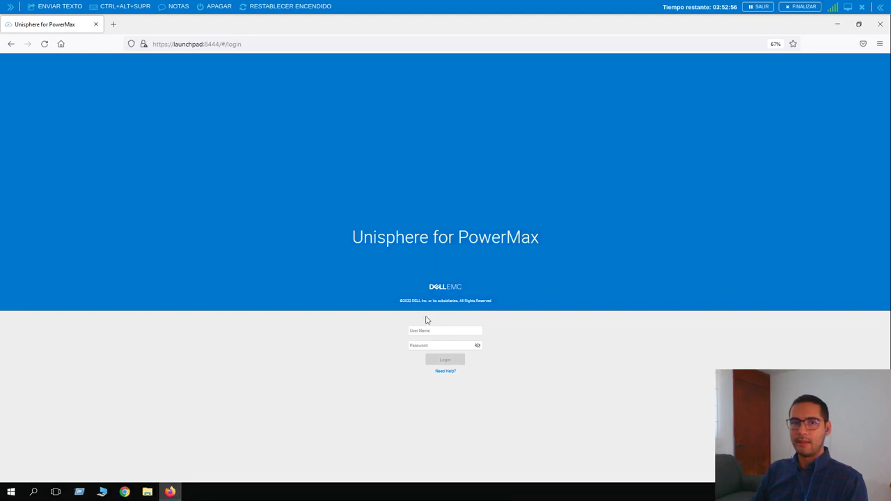
click(423, 331)
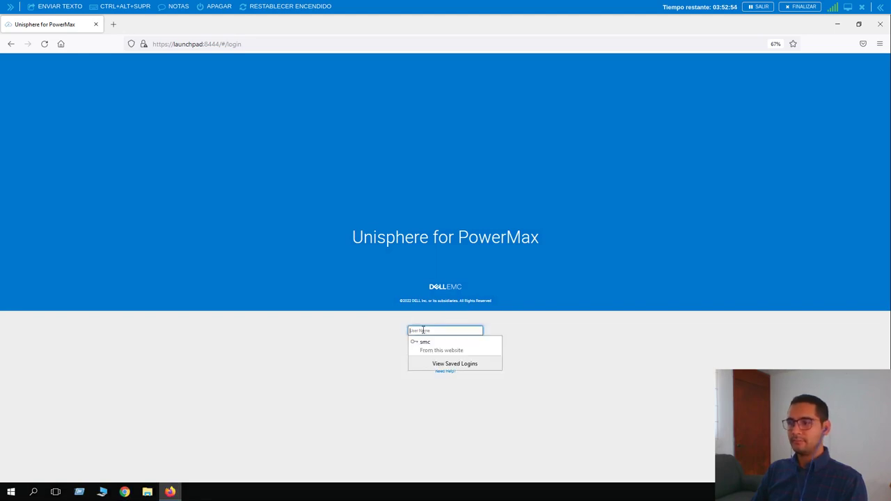
click(421, 342)
click(432, 359)
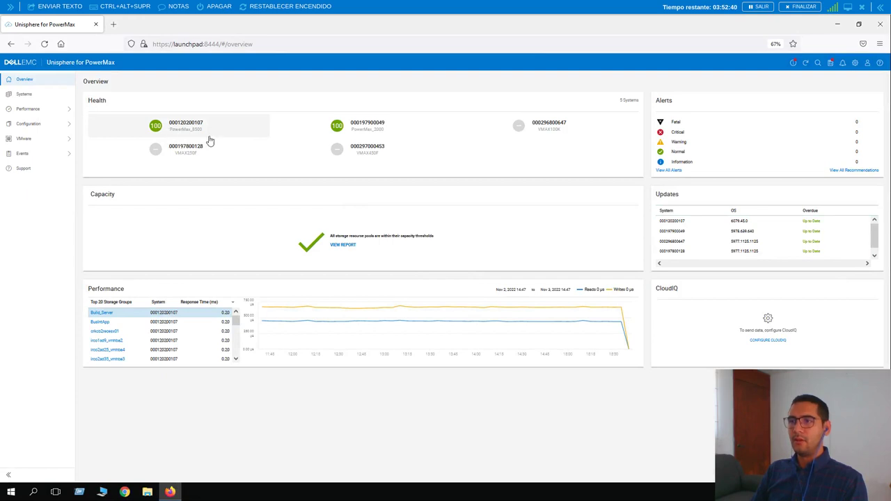
click(182, 135)
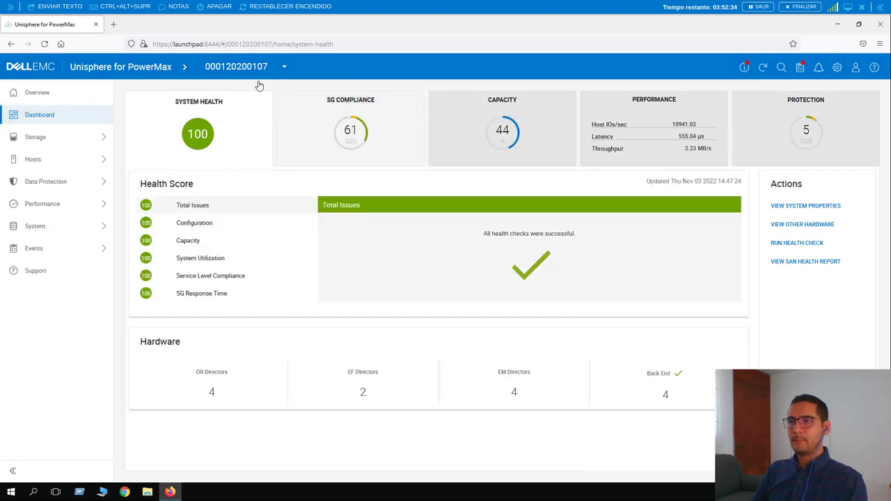
click(80, 138)
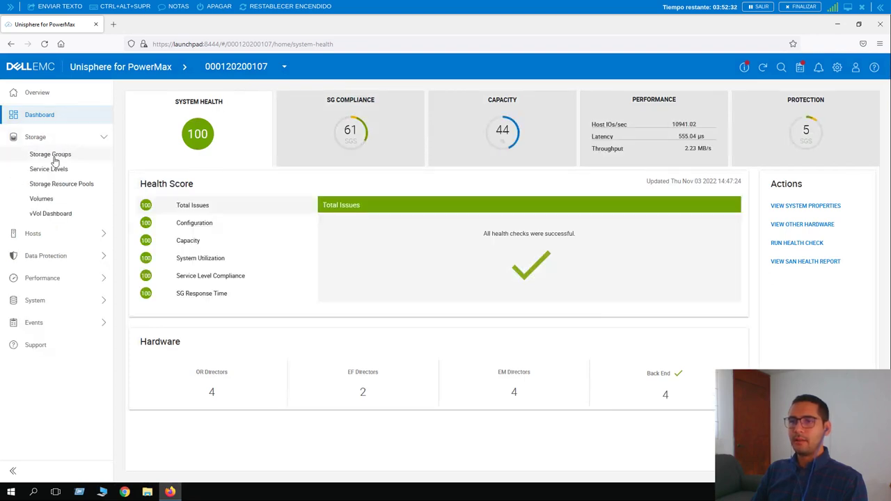
Show the 61 storage groups with column filters on and no filter, then minimize Firefox
click(53, 160)
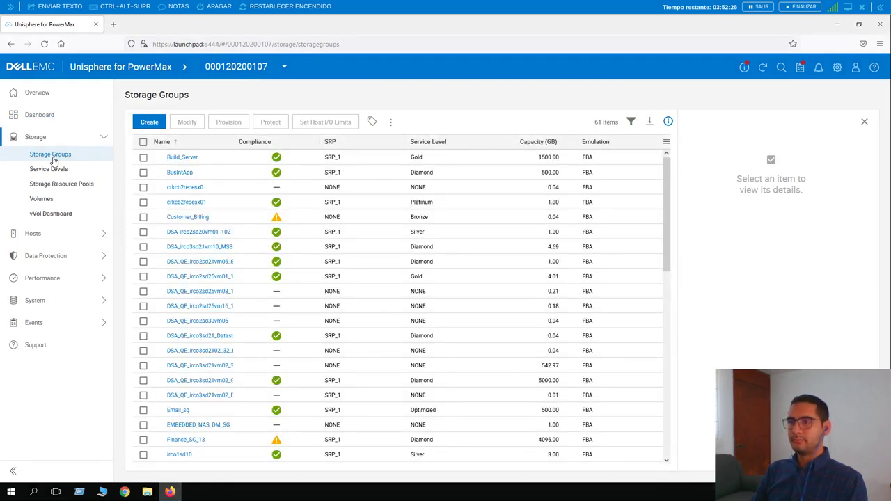
click(631, 121)
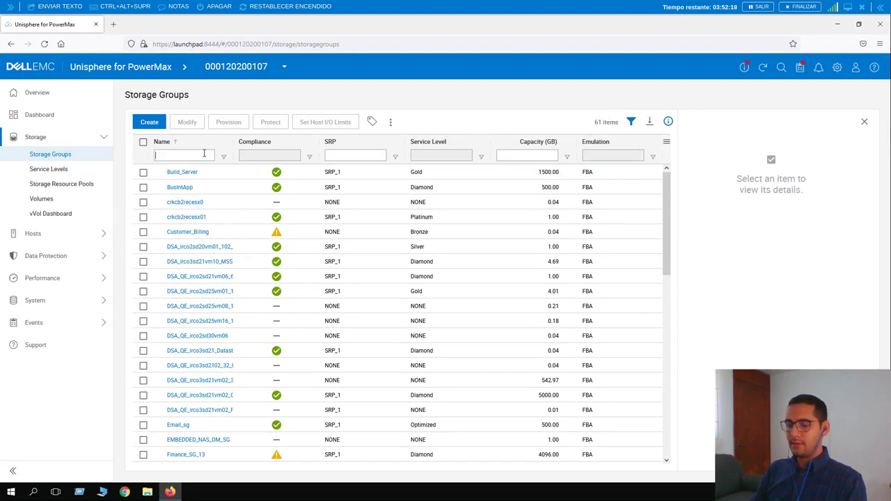
text(rest)
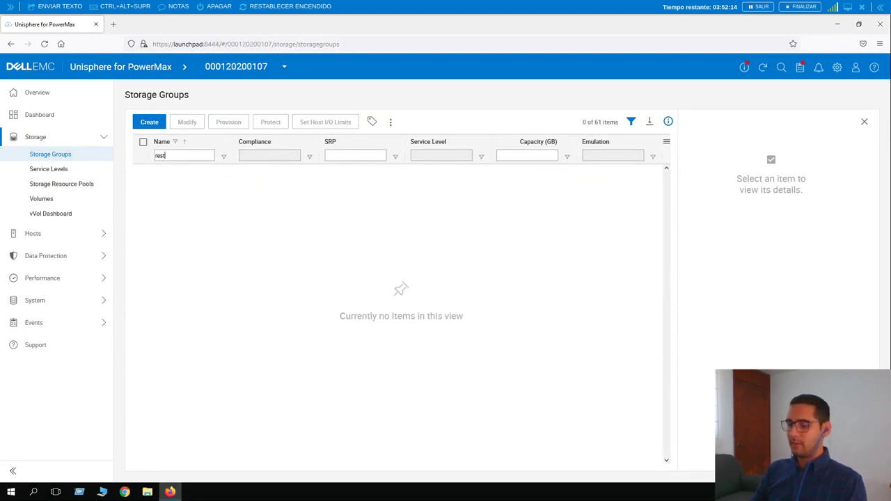
key(BackSpace)
key(BackSpace)
key(BackSpace)
key(BackSpace)
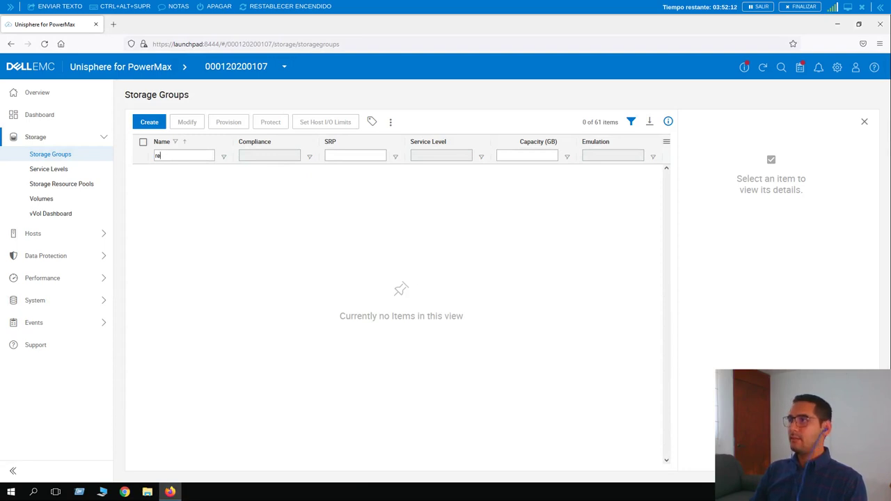
click(836, 25)
Launch Postman, zoom in, and expand the Unisphere for PowerMax Demo collection and Module 1 Provisioning
double_click(17, 121)
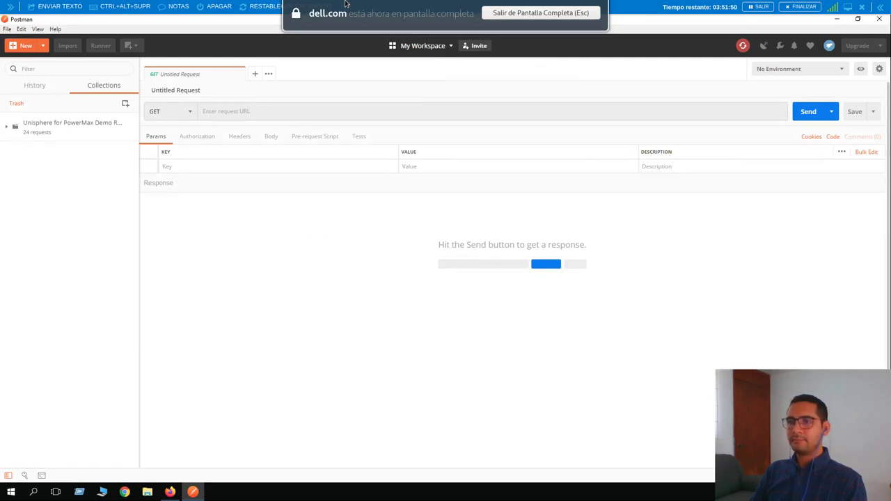
click(38, 30)
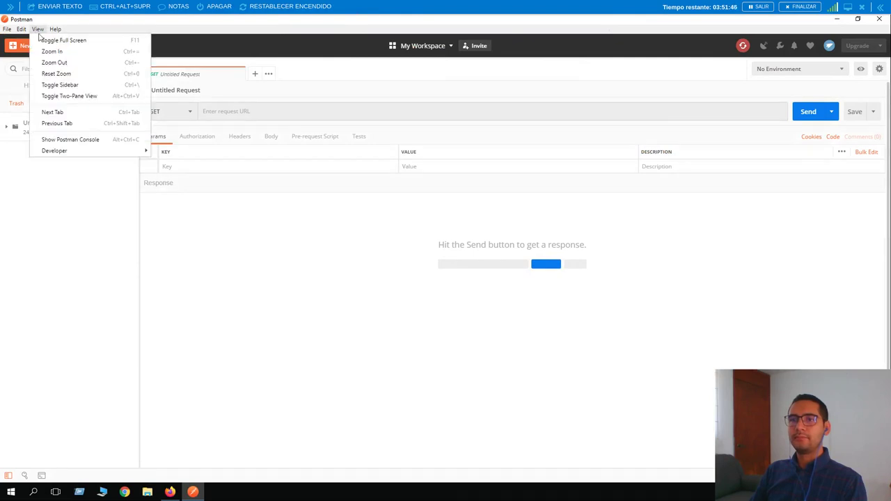
click(50, 52)
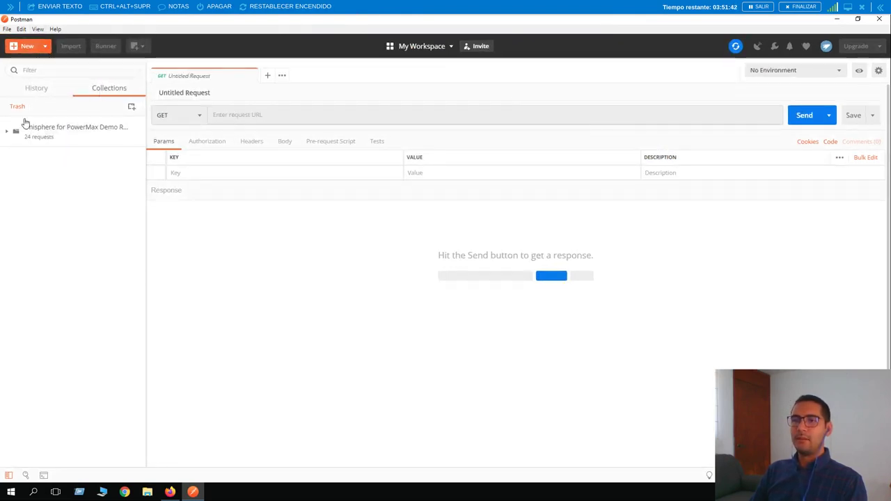
click(7, 132)
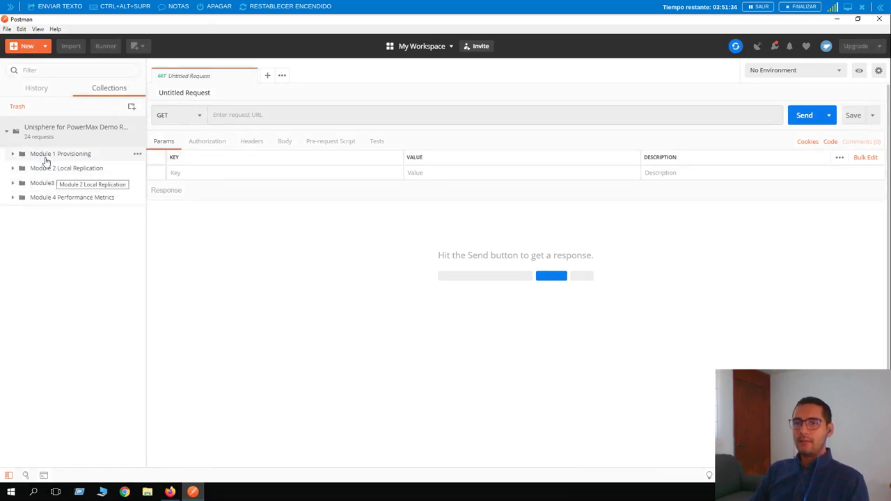
click(12, 158)
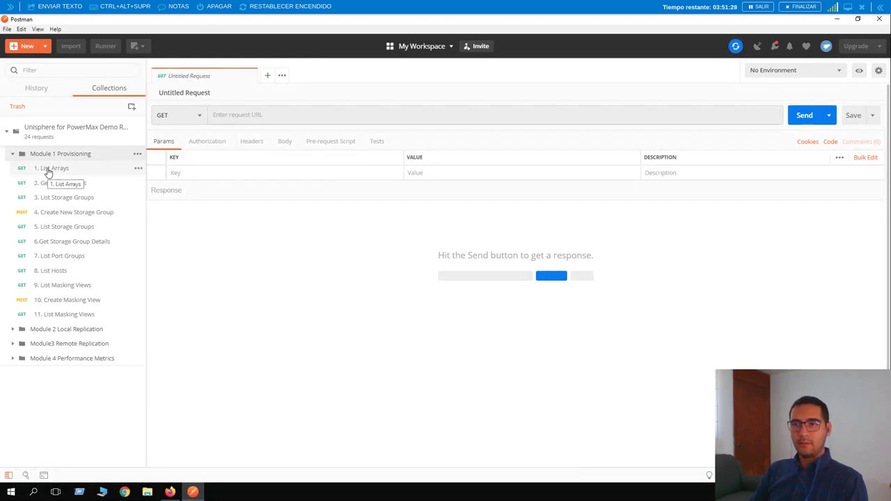
Open 1. List Arrays and verify its URL variables resolve to launchpad, 8444 and 100
click(49, 170)
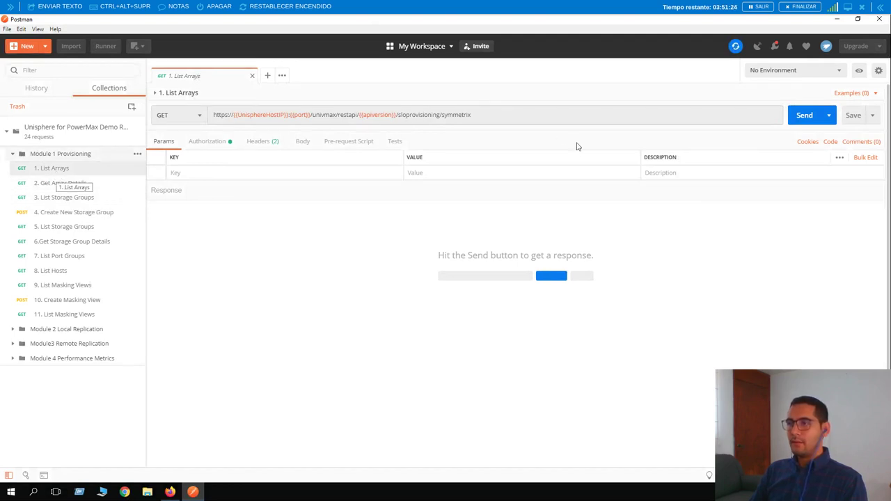
click(515, 113)
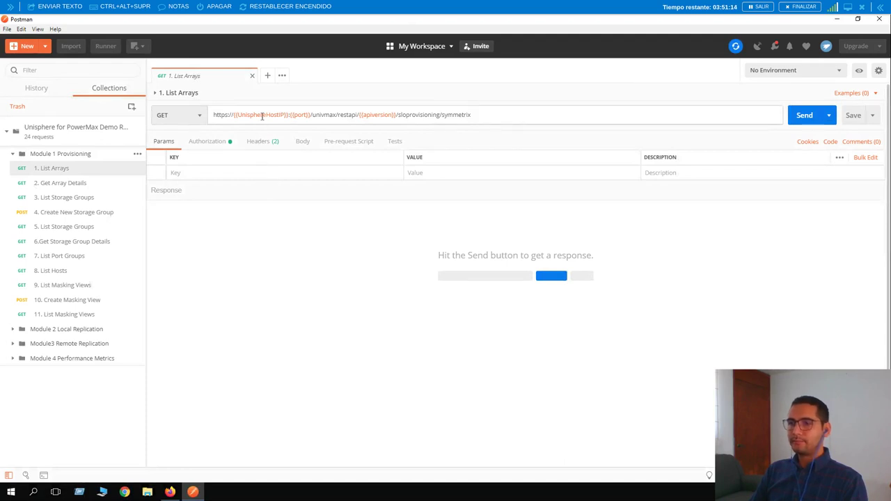
mouse_move(263, 116)
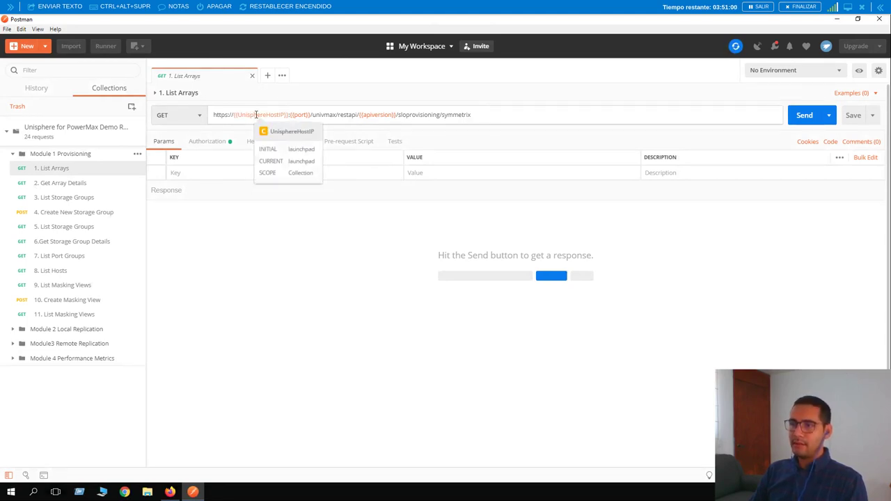
mouse_move(299, 115)
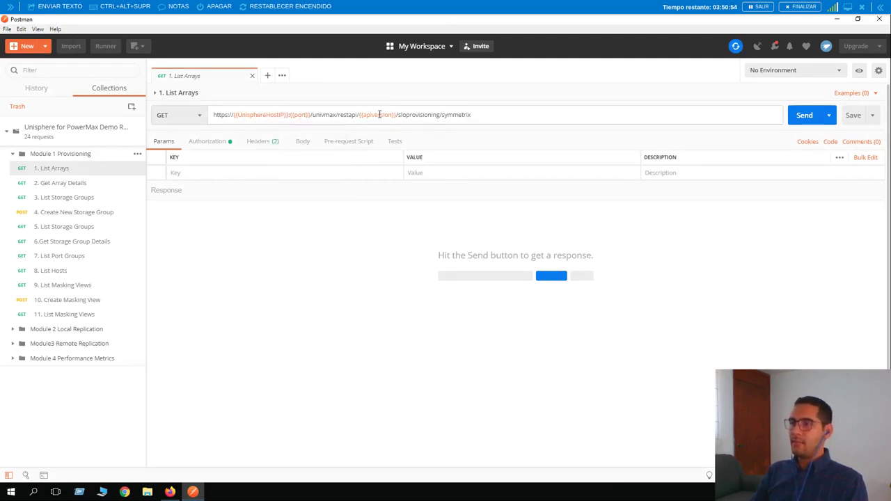
mouse_move(380, 114)
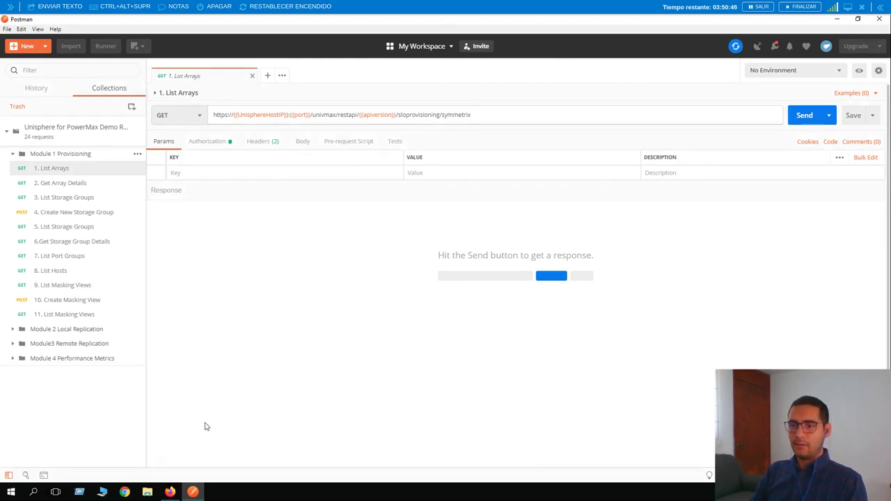
click(169, 492)
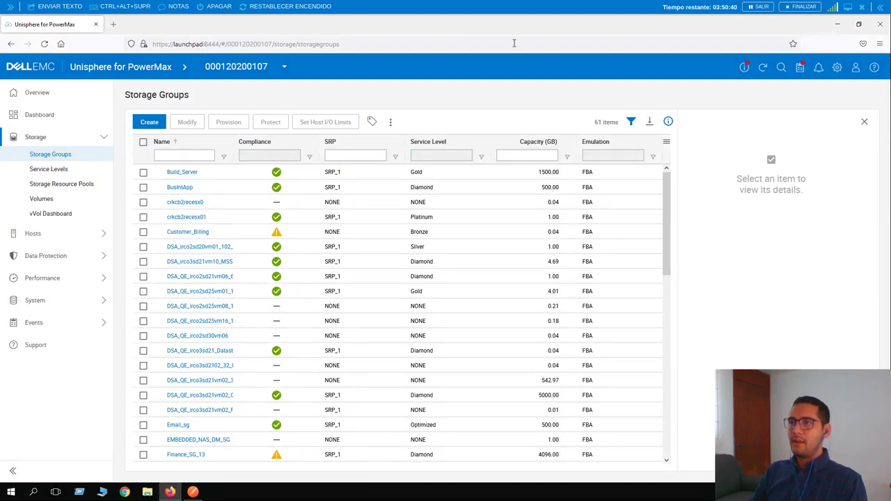
click(838, 25)
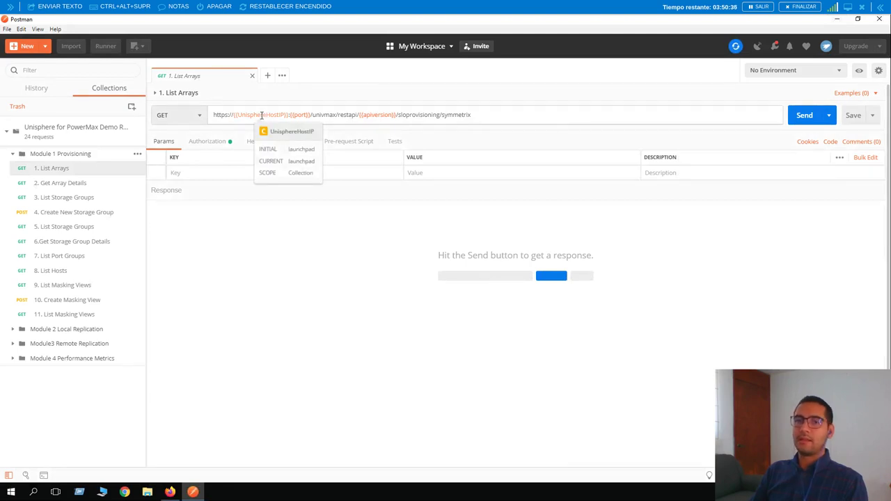
Open the postman_collection.json file from C:\HOL\ansible in Notepad++
click(147, 493)
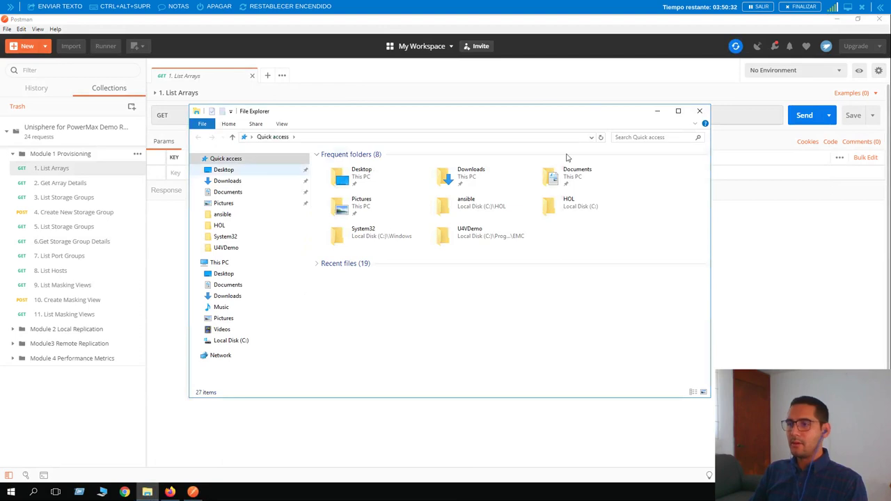
click(553, 209)
double_click(554, 209)
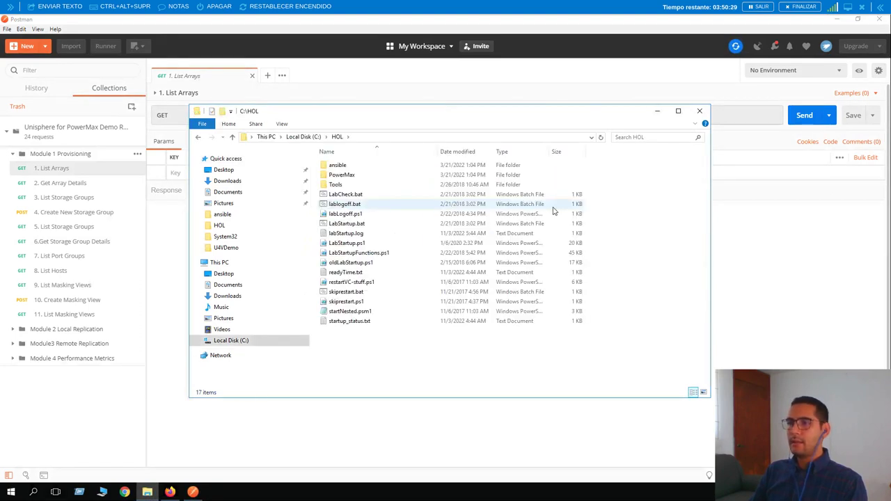
double_click(340, 168)
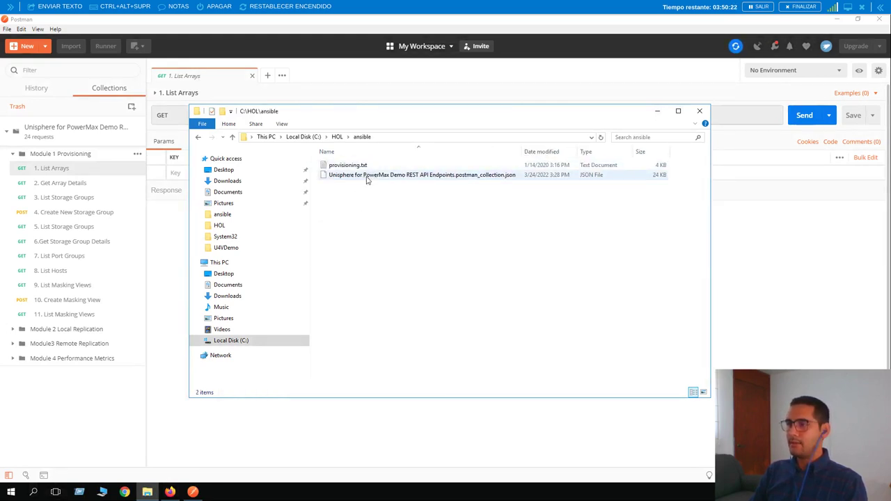
right_click(368, 181)
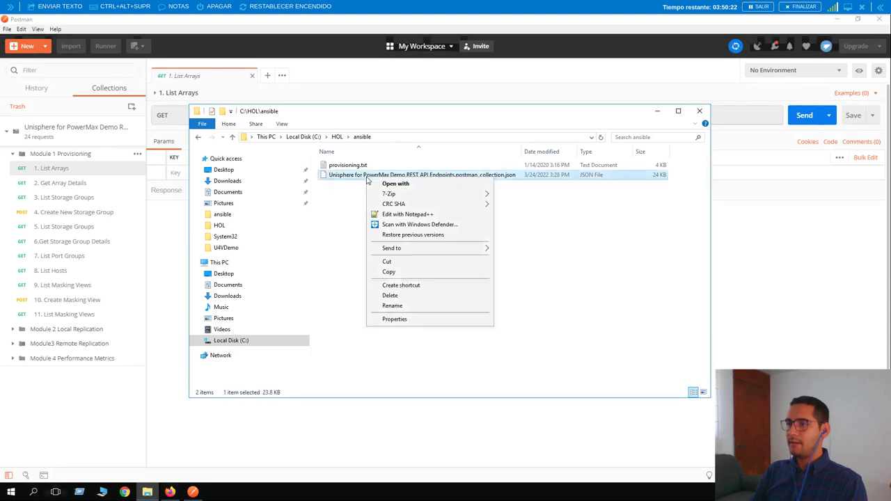
click(394, 215)
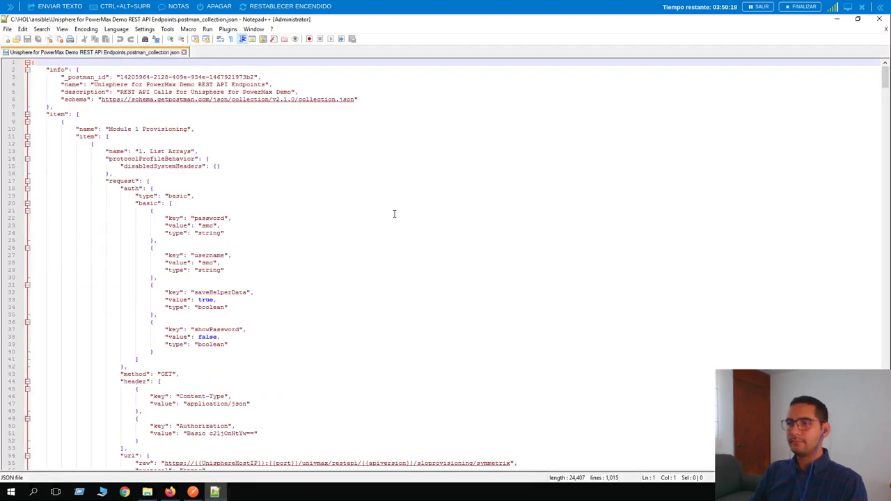
Review the JSON's variable section (apiversion, UnisphereHostIP, port 8444), then return to Postman
scroll(150, 188, down, 8)
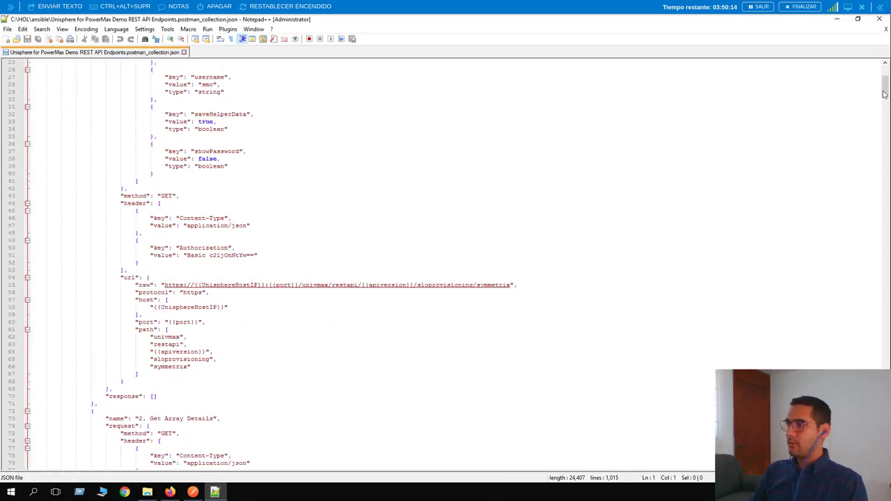
scroll(874, 211, down, 20)
scroll(873, 211, down, 20)
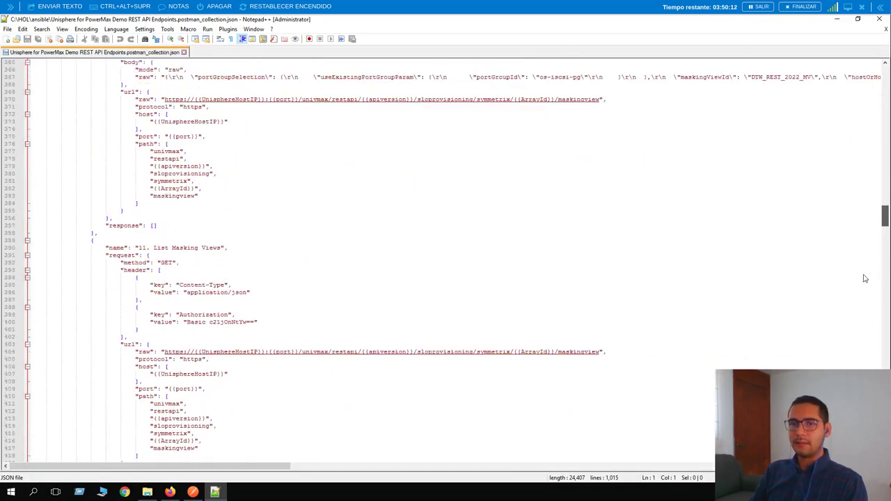
scroll(691, 297, down, 20)
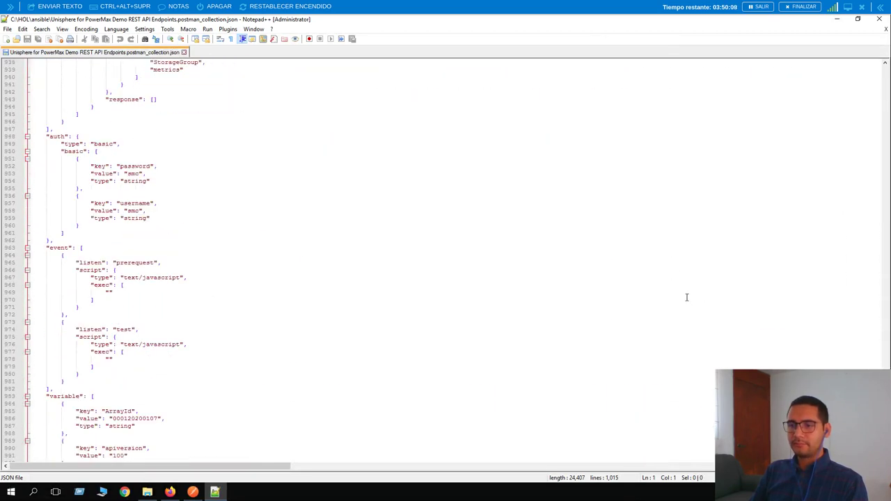
scroll(687, 297, down, 8)
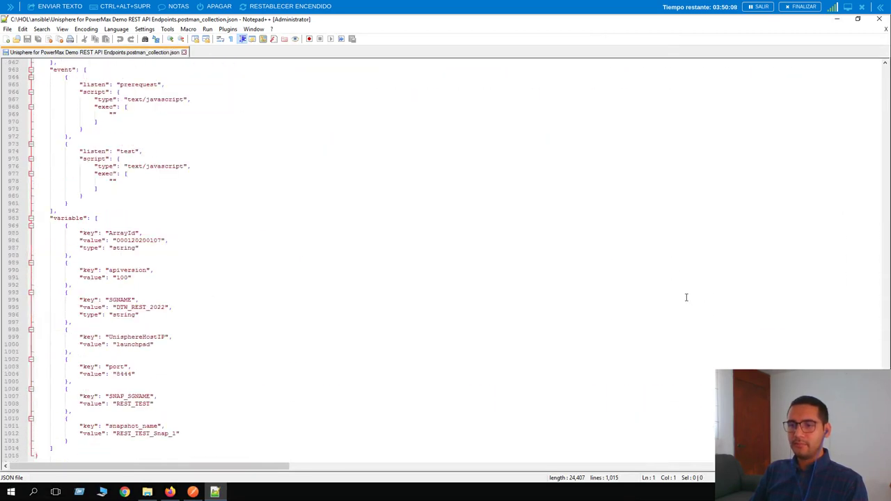
double_click(67, 218)
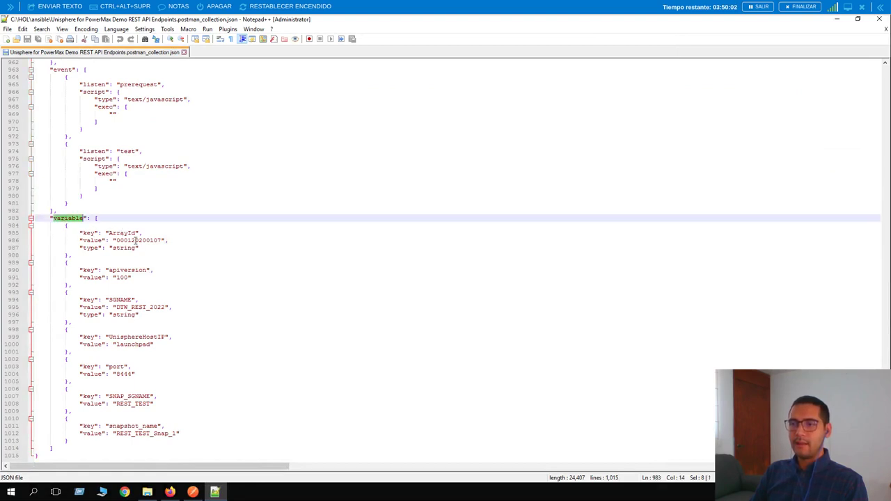
double_click(133, 269)
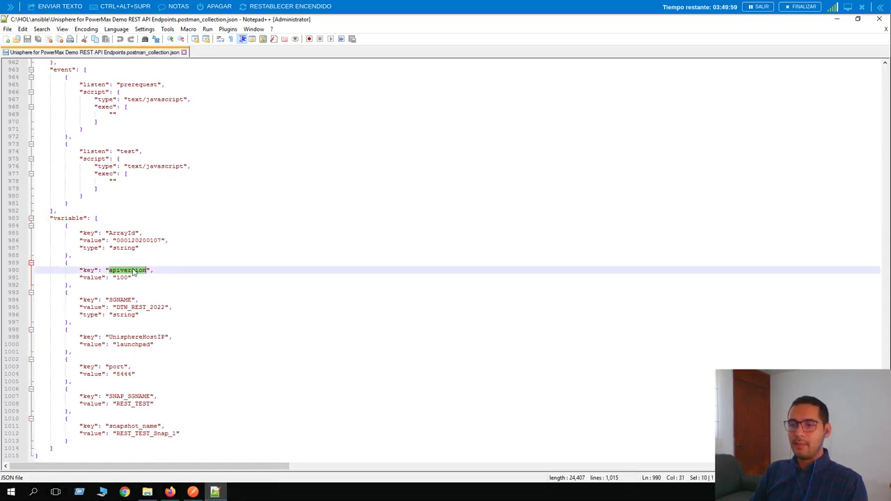
double_click(132, 337)
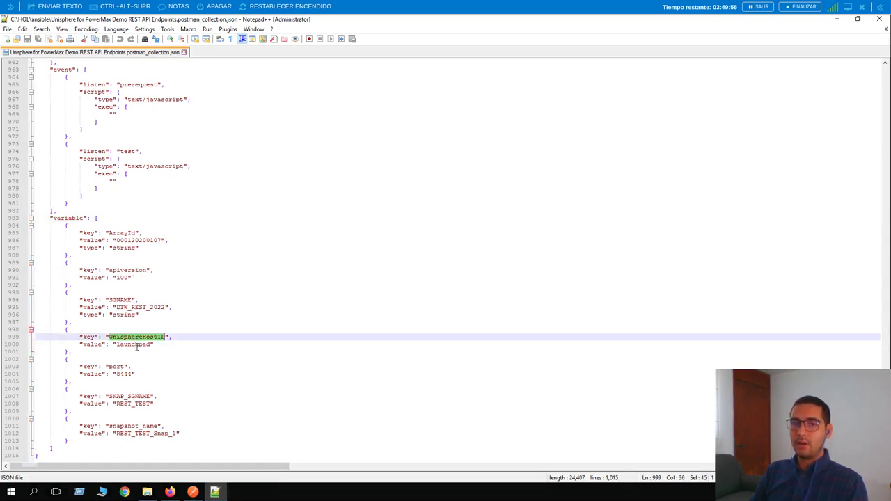
key(alt)
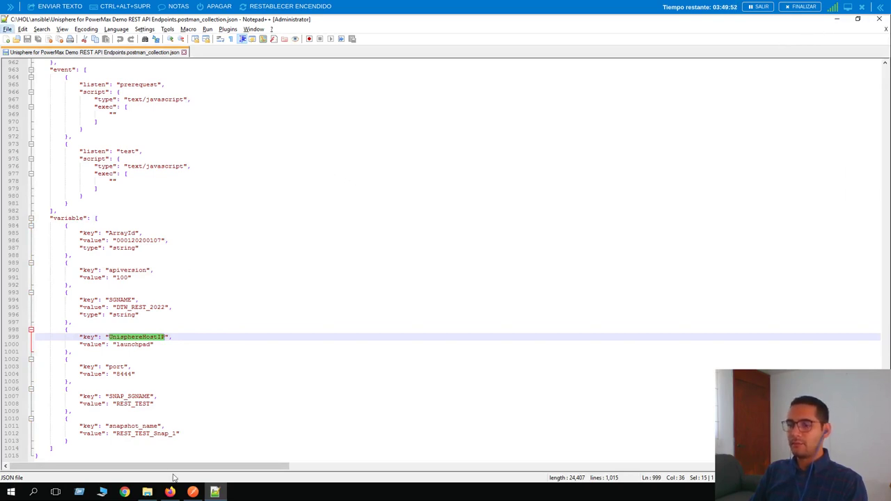
click(194, 493)
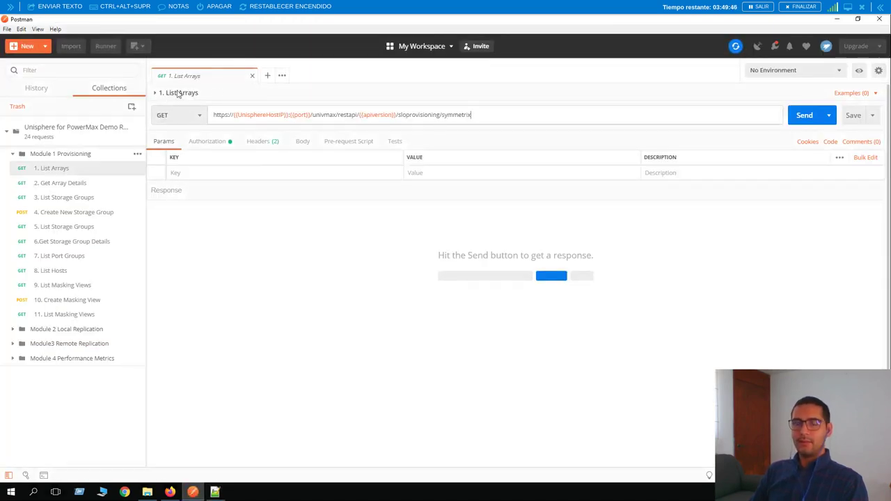
click(209, 145)
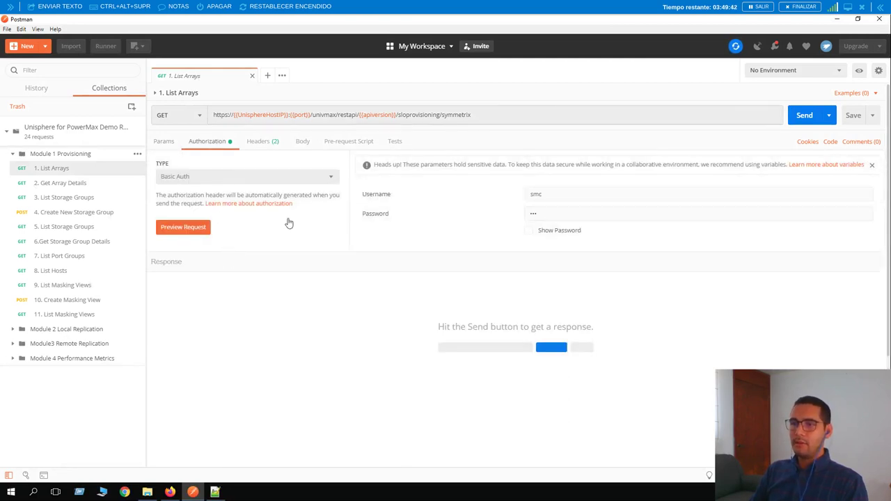
click(332, 180)
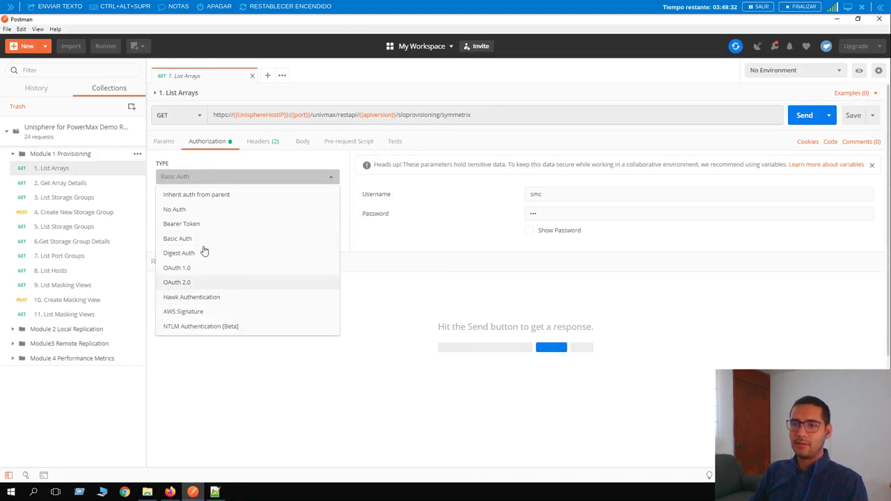
click(427, 243)
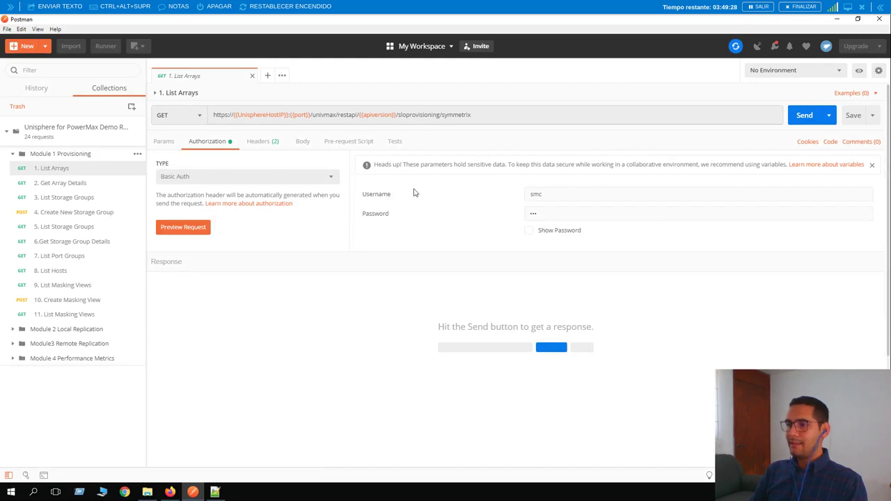
click(529, 209)
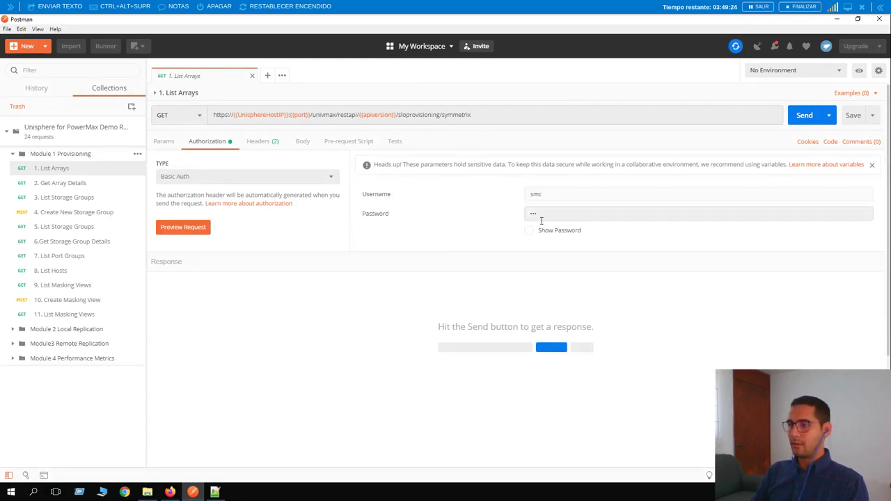
click(529, 231)
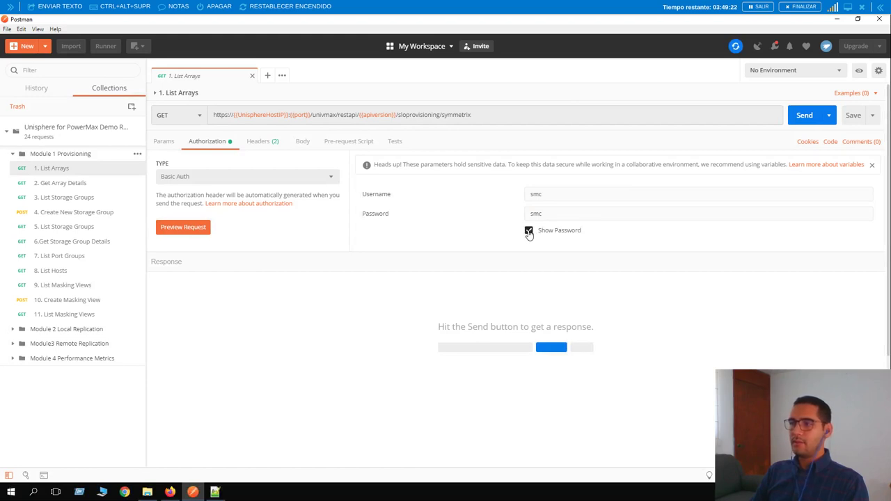
click(529, 231)
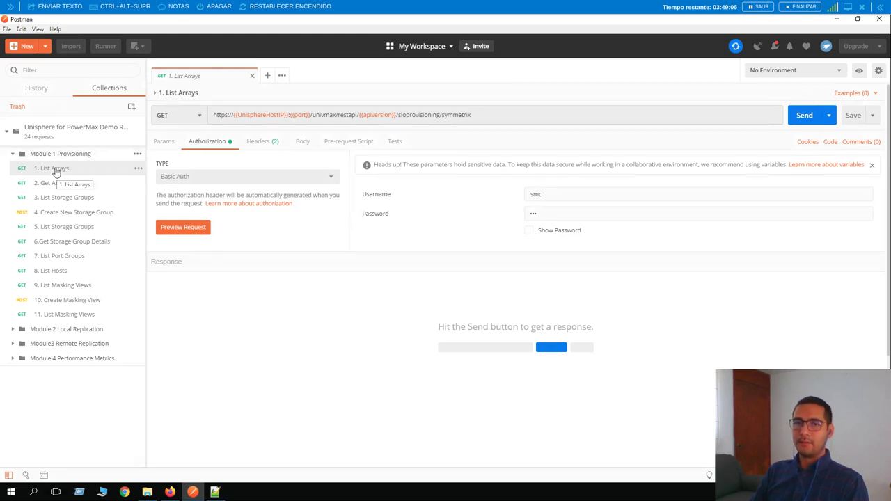
click(302, 143)
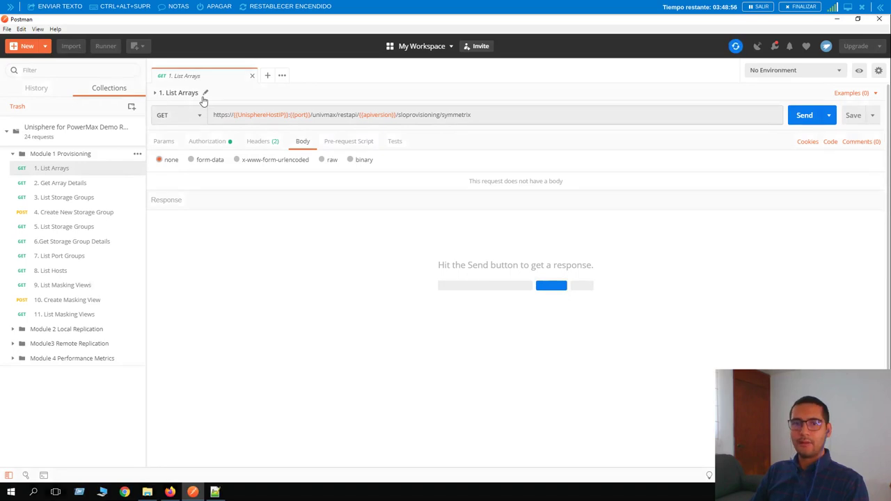
click(804, 116)
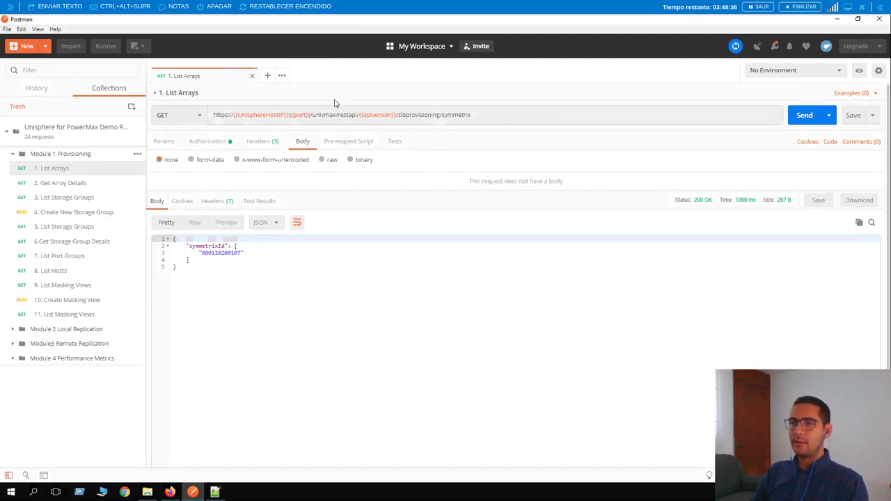
Send 2. Get Array Details and check model PowerMax_8500 with microcode 6079.89.0
click(54, 183)
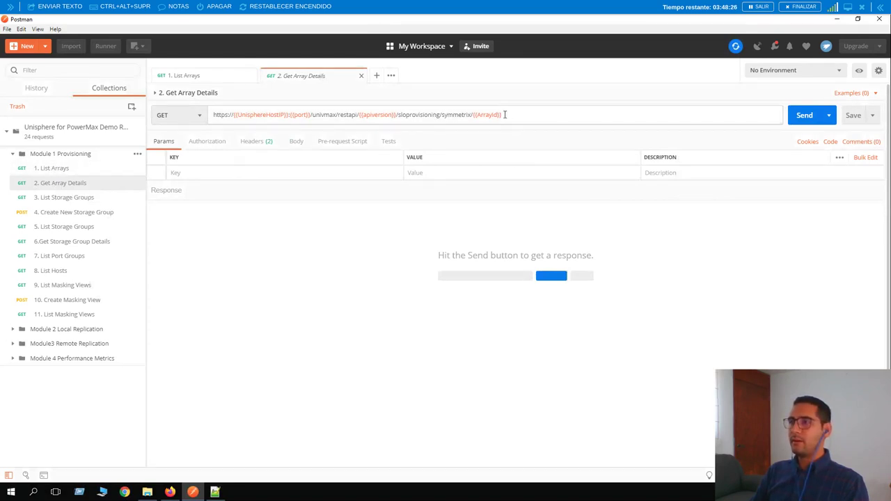
mouse_move(490, 116)
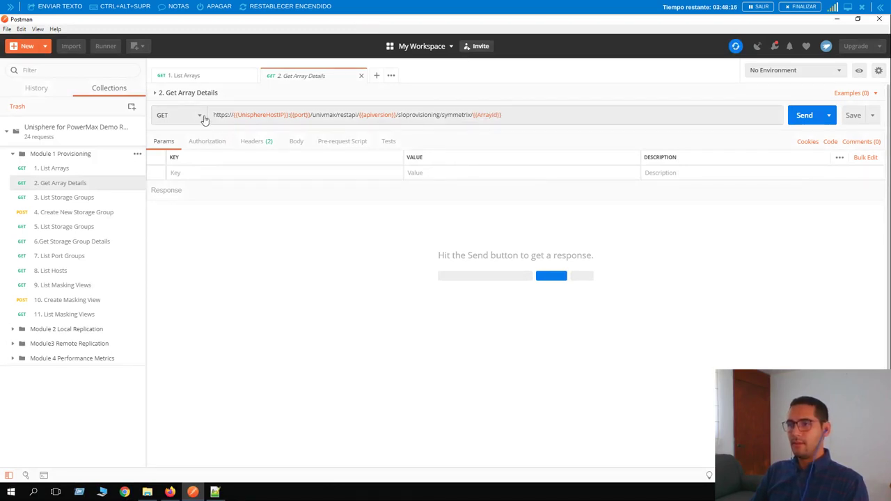
click(810, 118)
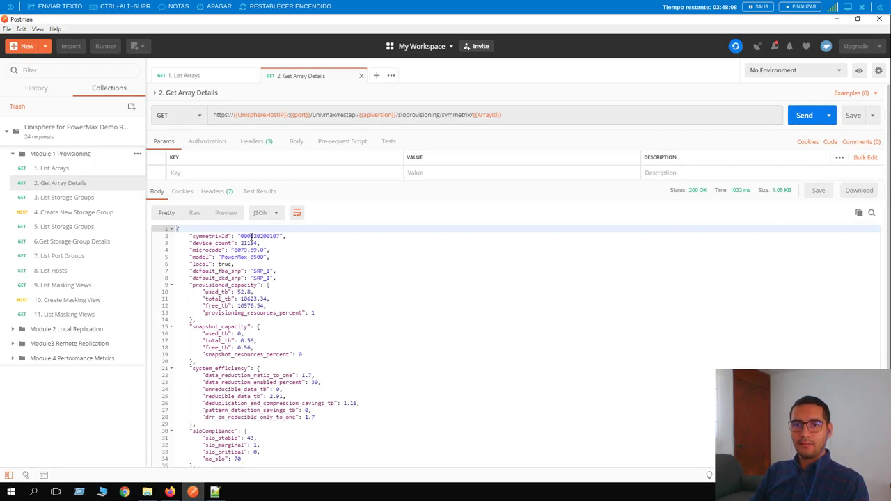
scroll(252, 245, down, 3)
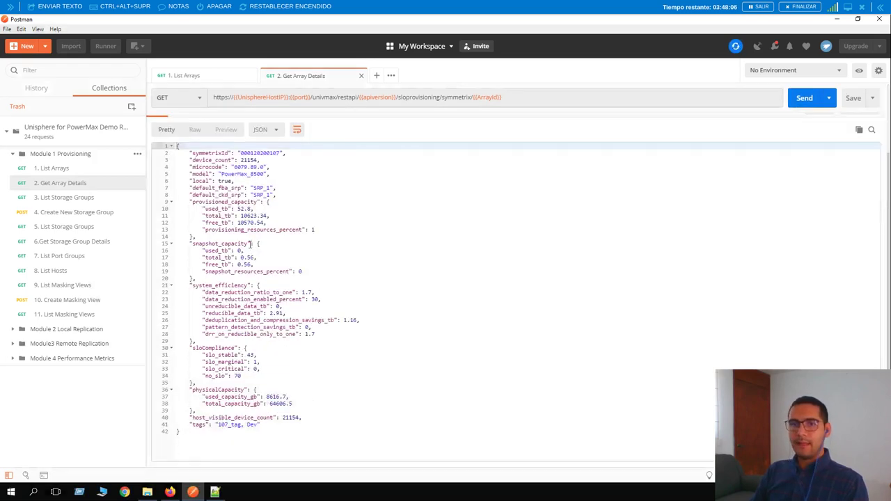
scroll(244, 222, up, 2)
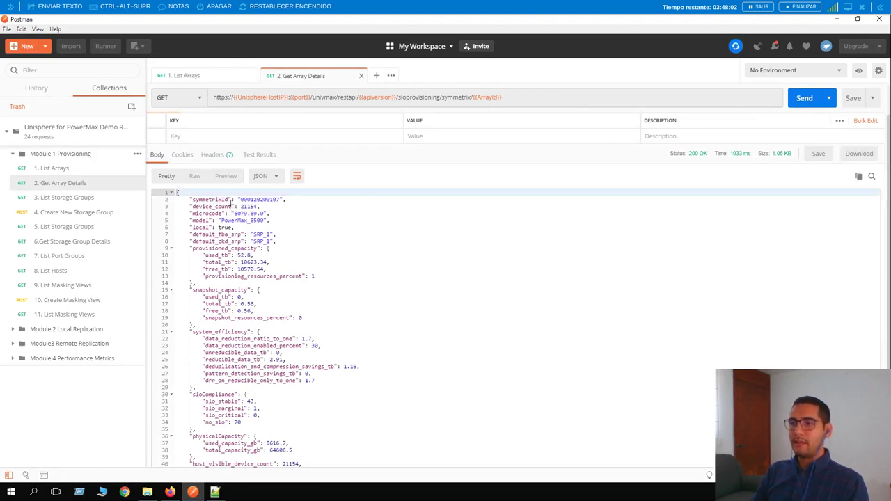
drag(234, 213, 268, 213)
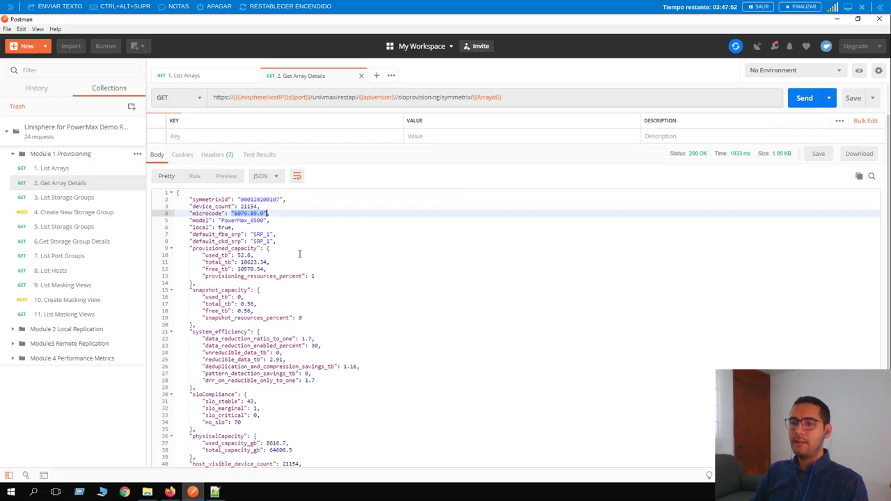
scroll(299, 254, down, 1)
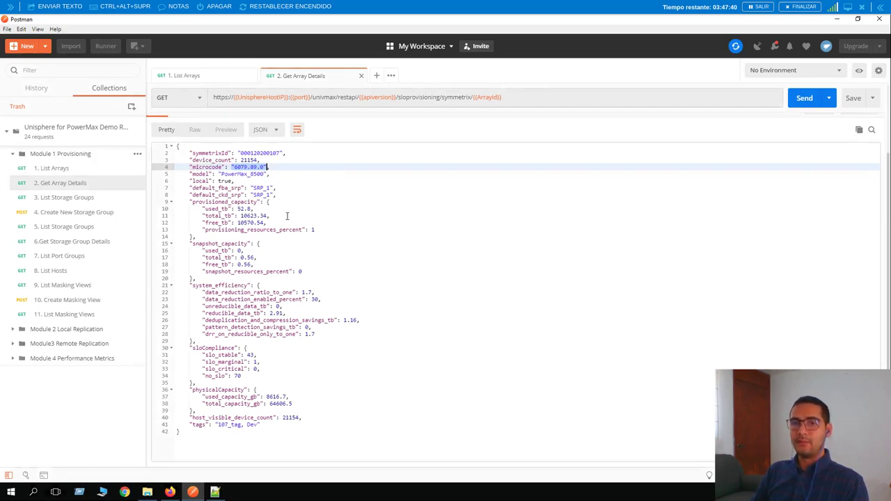
click(55, 200)
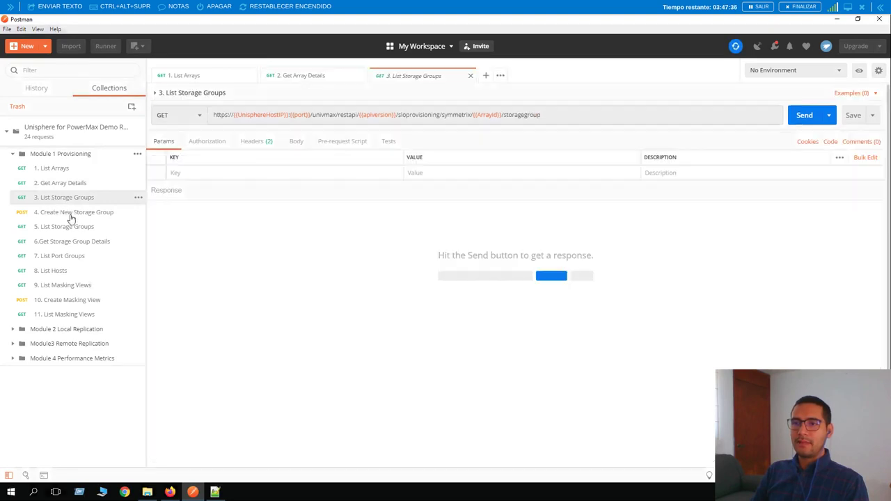
Send 3. List Storage Groups for {{ArrayId}} and find Customer_Billing at the list's end
click(558, 117)
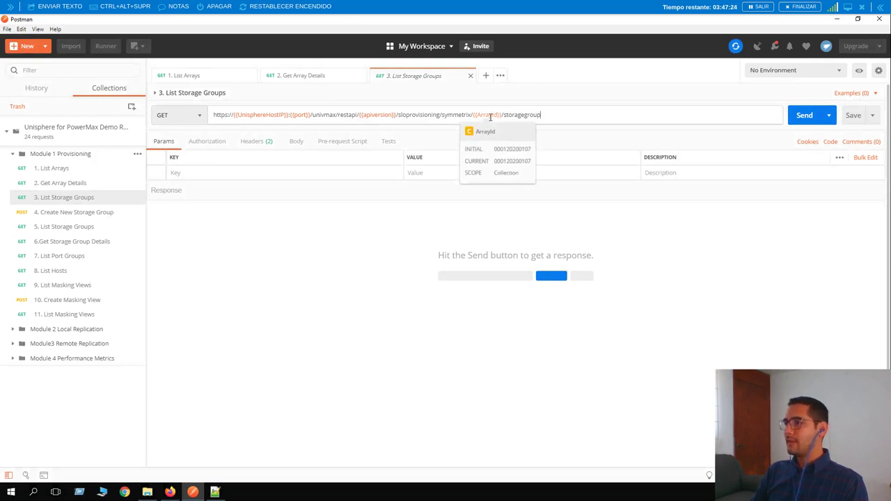
click(805, 115)
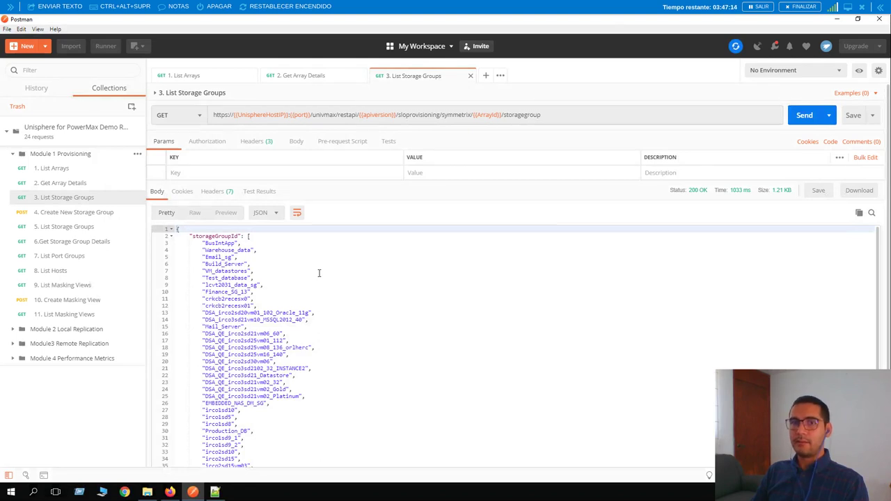
scroll(310, 282, down, 5)
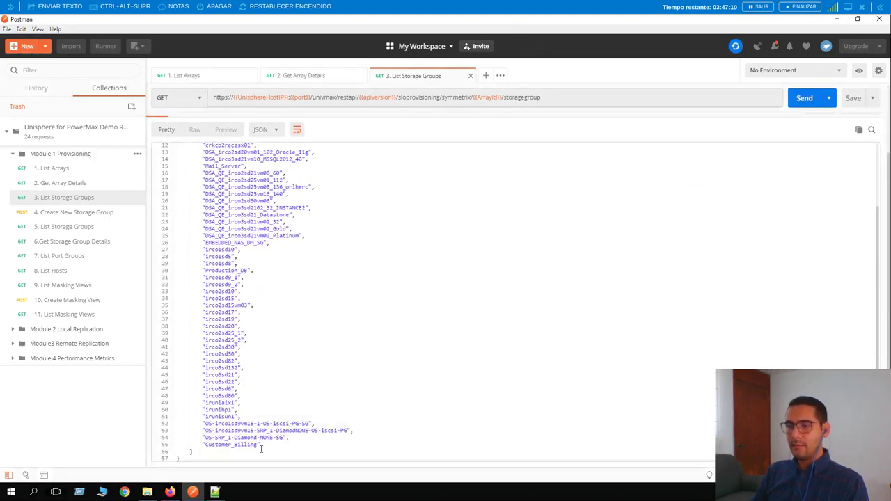
drag(258, 446, 203, 444)
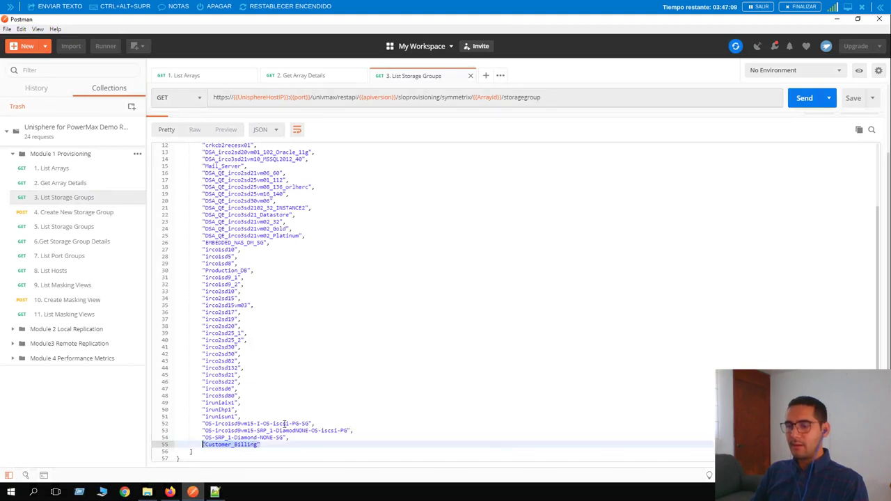
scroll(312, 332, up, 3)
scroll(309, 331, down, 3)
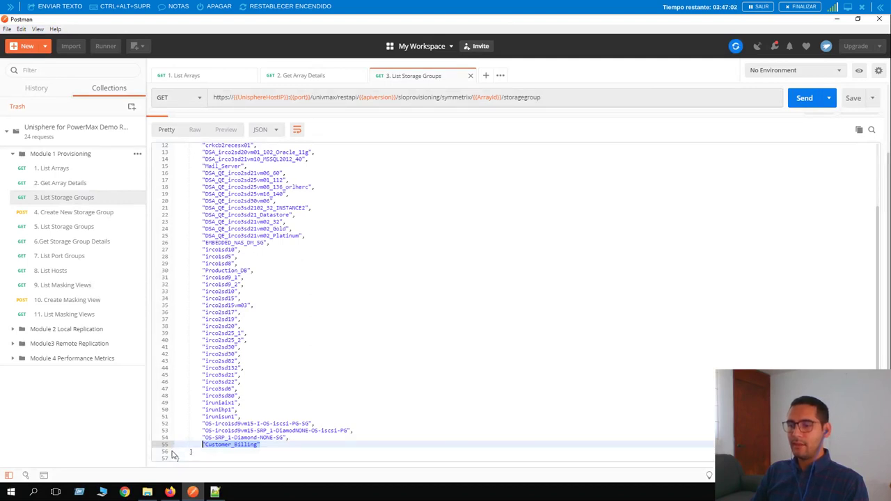
scroll(175, 401, up, 5)
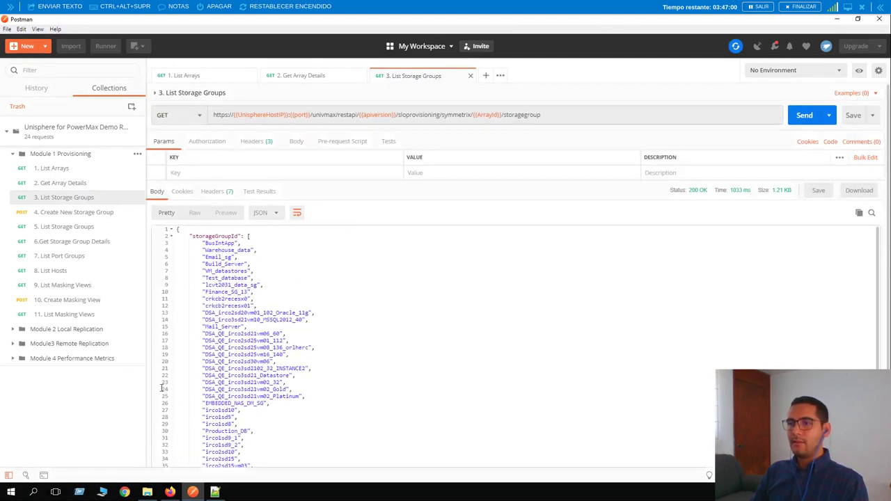
click(98, 216)
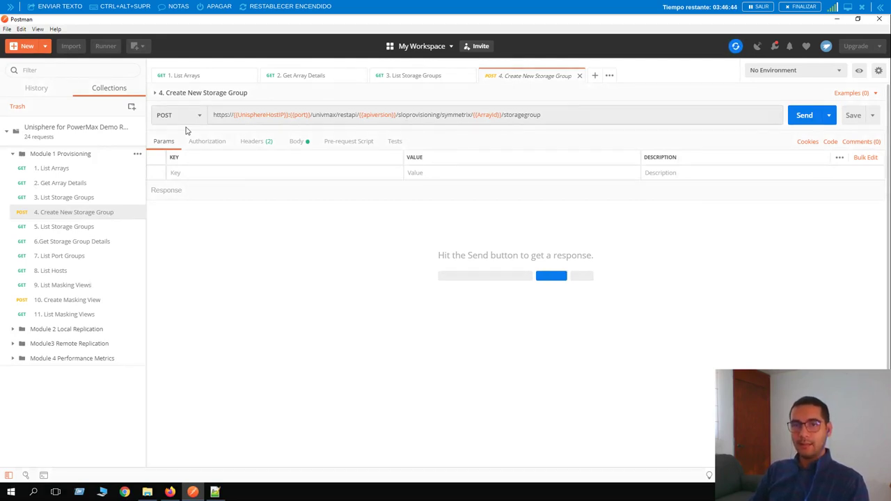
Review the create body: storage group REST_TEST, Diamond service level, one 2 GB volume
click(298, 144)
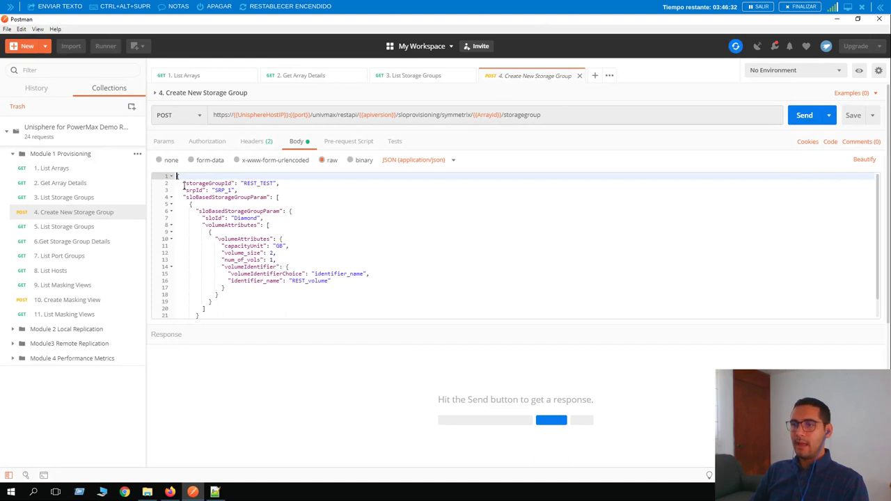
drag(184, 183, 277, 183)
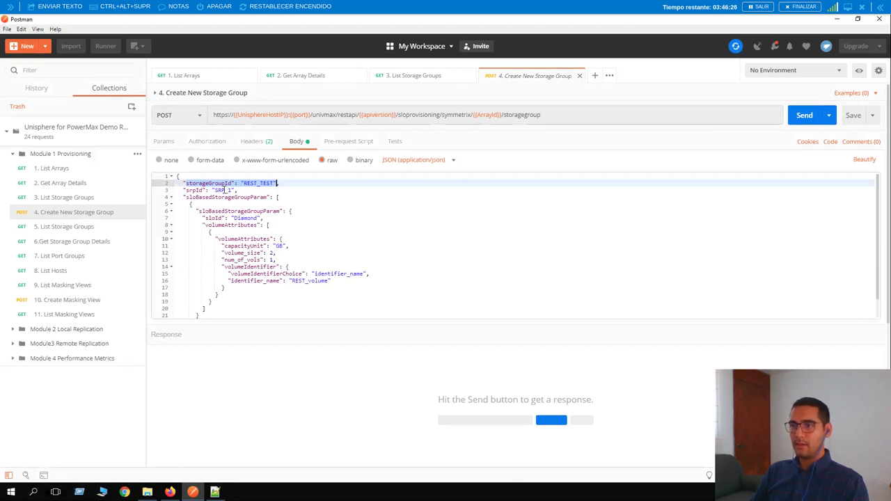
double_click(245, 218)
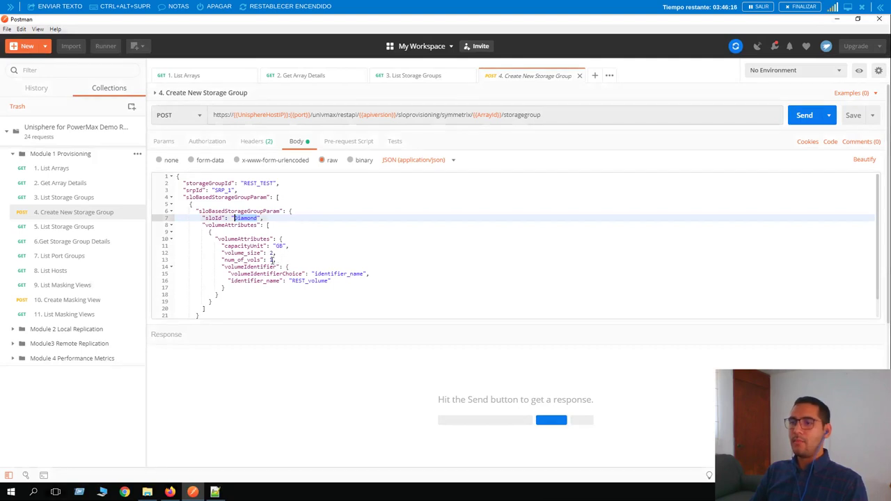
drag(276, 255, 200, 245)
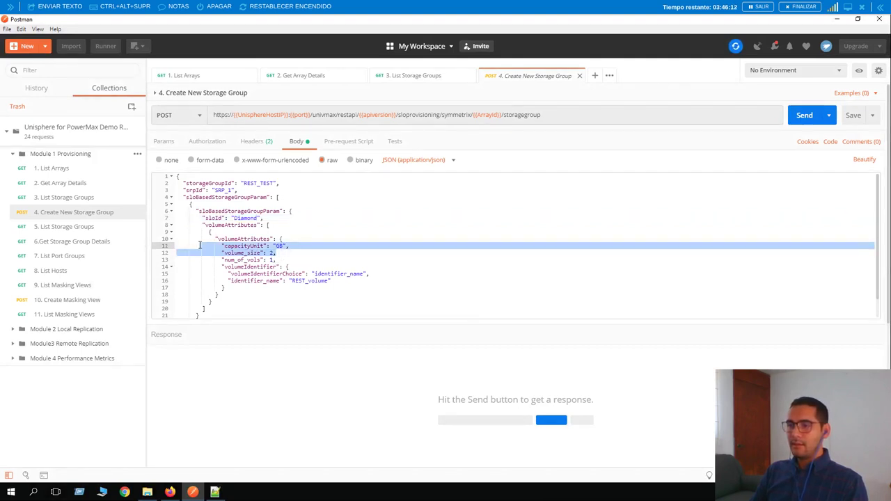
drag(277, 260, 167, 248)
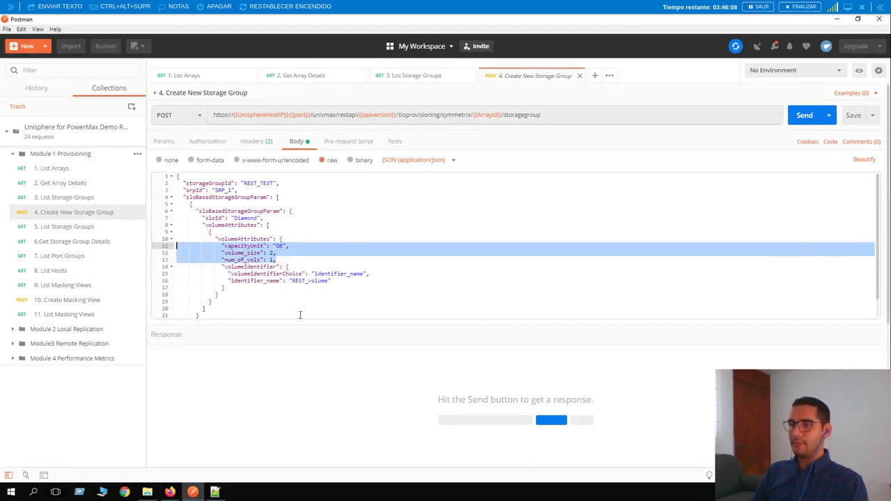
click(300, 314)
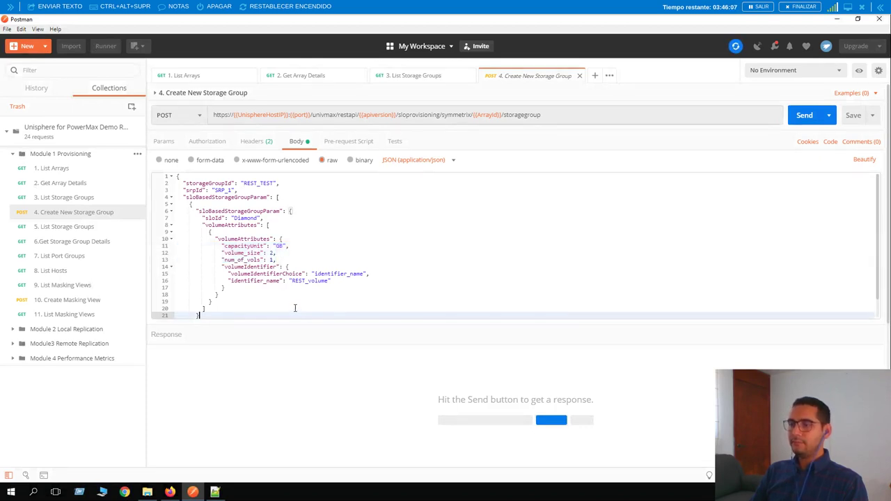
Send 4. Create New Storage Group and confirm the 201 Created response
click(804, 117)
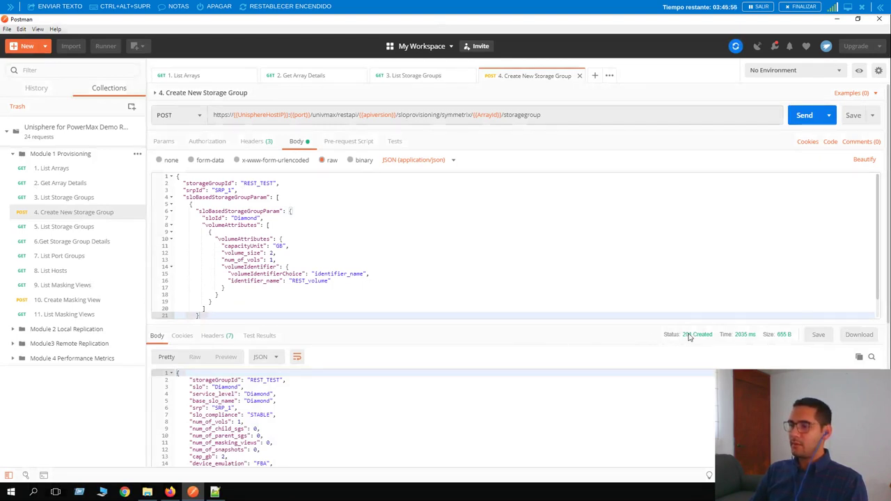
mouse_move(694, 337)
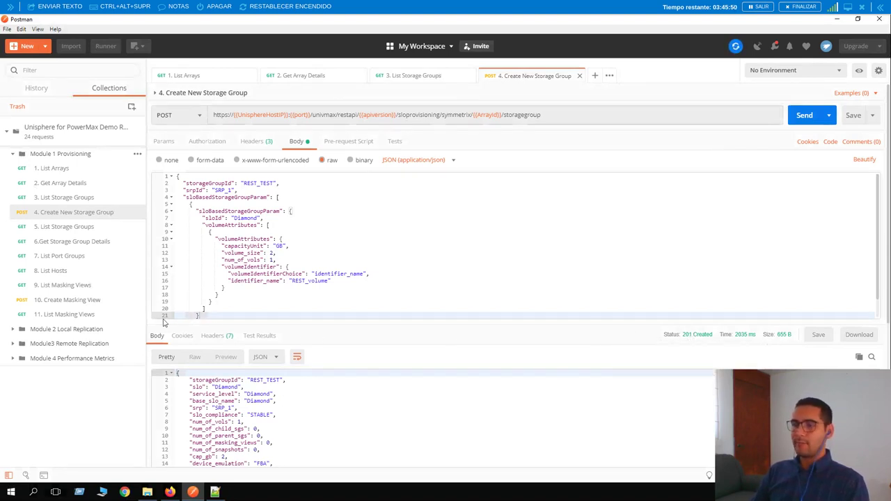
scroll(158, 329, down, 3)
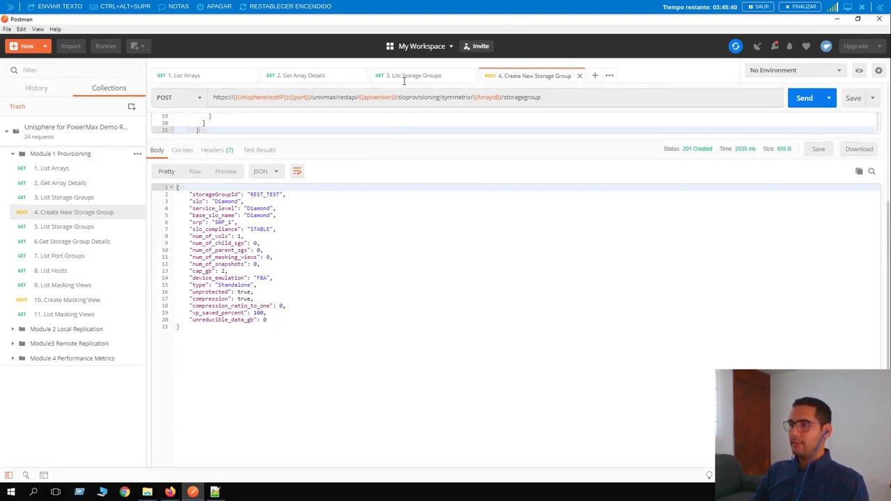
click(64, 228)
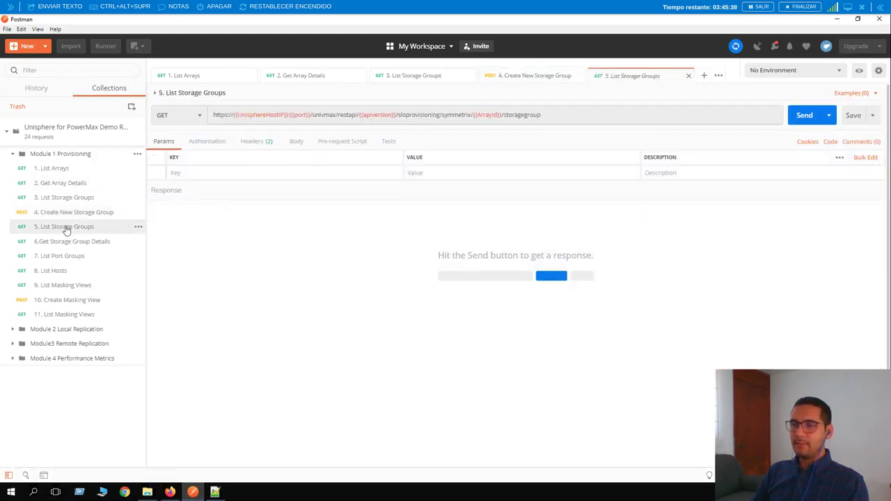
Send 5. List Storage Groups and find REST_TEST as the last entry after Customer_Billing
click(804, 117)
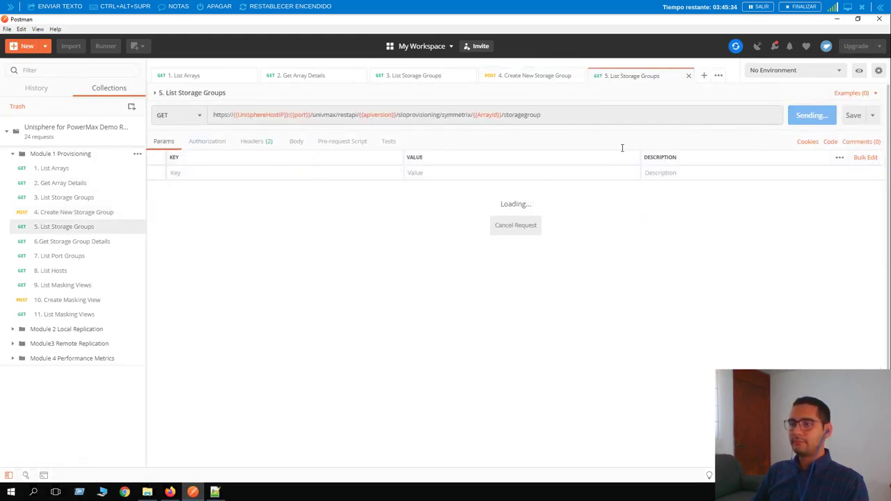
scroll(242, 274, down, 5)
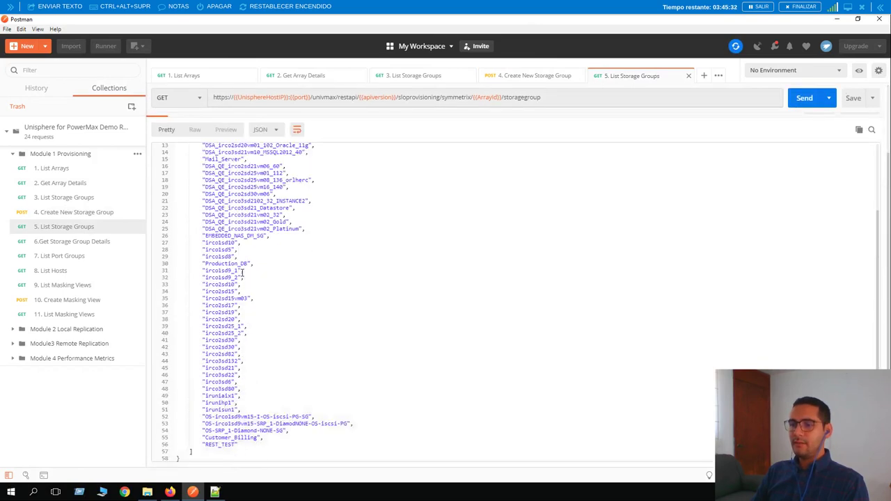
drag(240, 444, 159, 443)
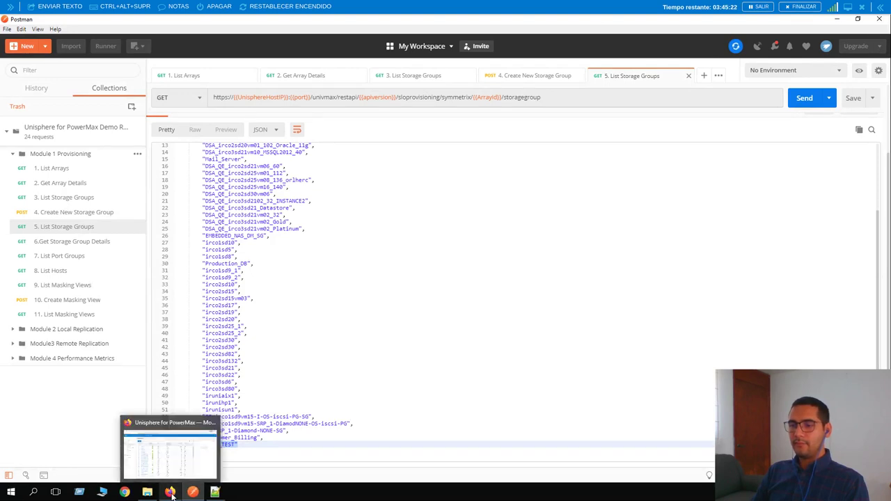
click(171, 493)
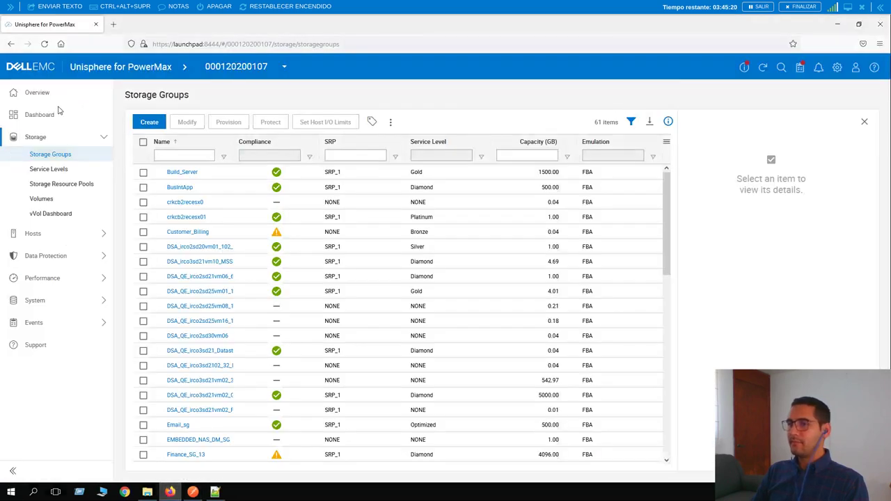
In Unisphere, filter Storage Groups by name 'rest' to verify REST_TEST, then return to Postman
click(47, 173)
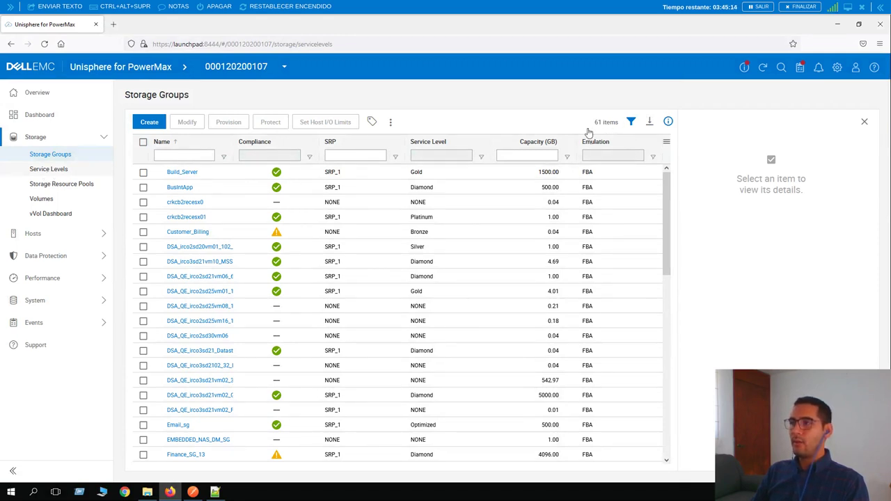
click(62, 171)
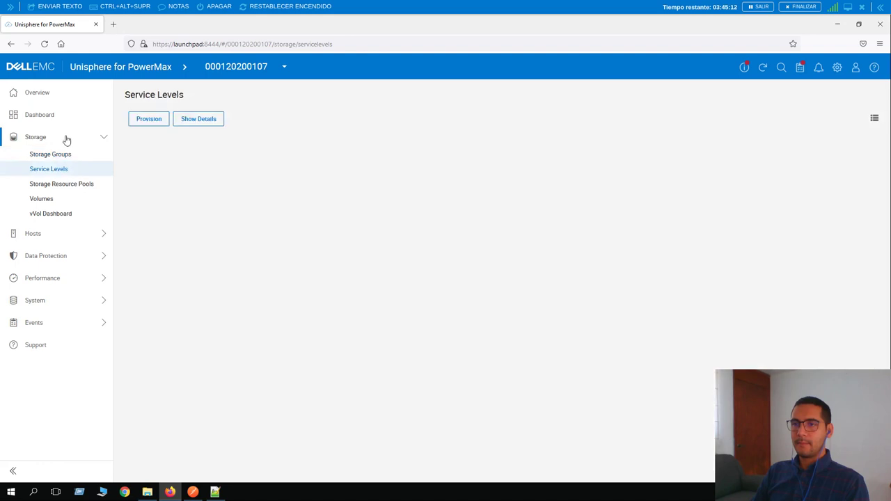
click(56, 157)
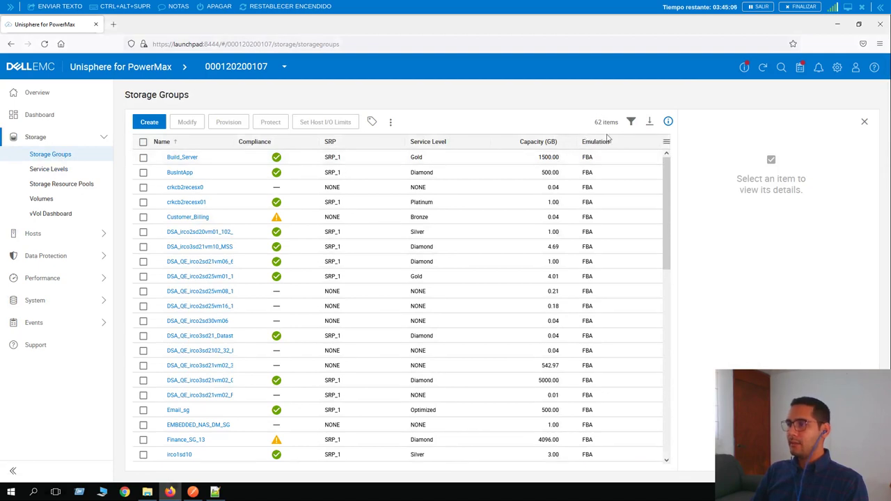
click(631, 123)
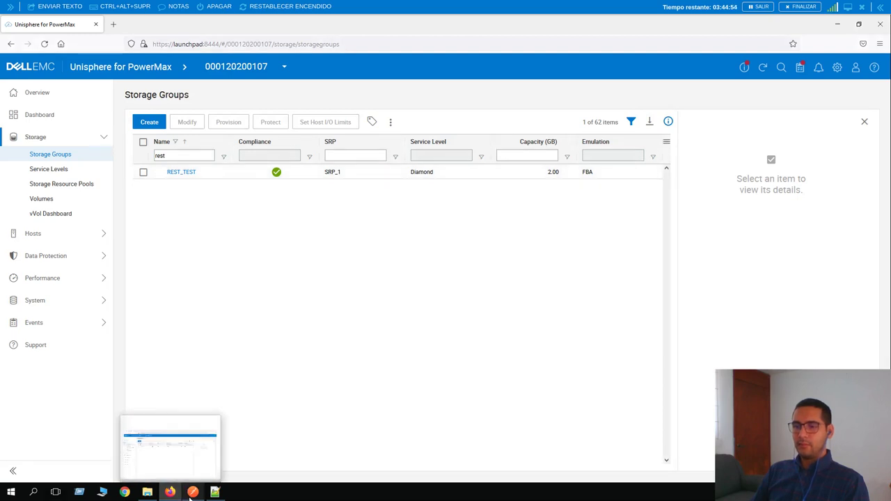
mouse_move(191, 493)
click(157, 456)
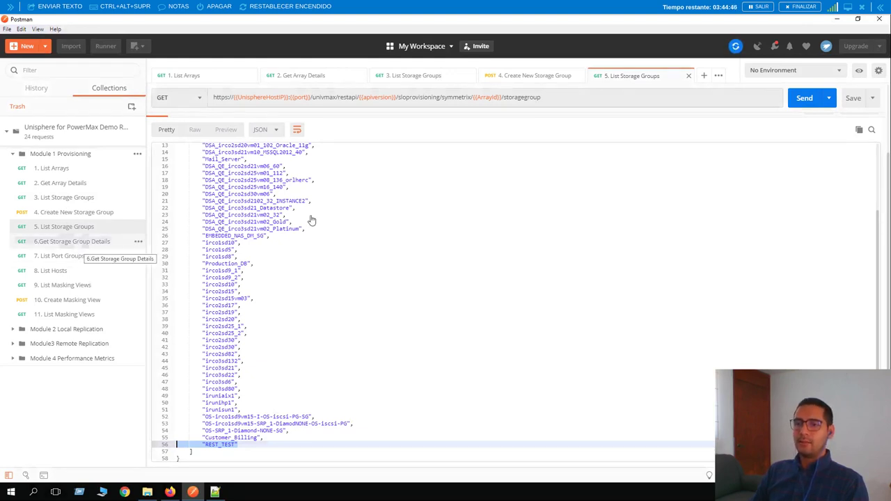
Send 6.Get Storage Group Details for REST_TEST, showing Diamond, SRP_1 and 2 GB
click(82, 247)
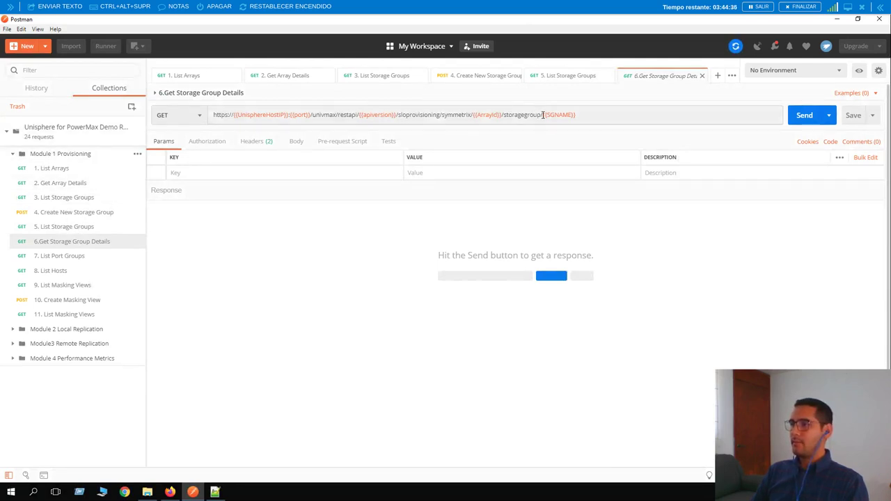
mouse_move(552, 117)
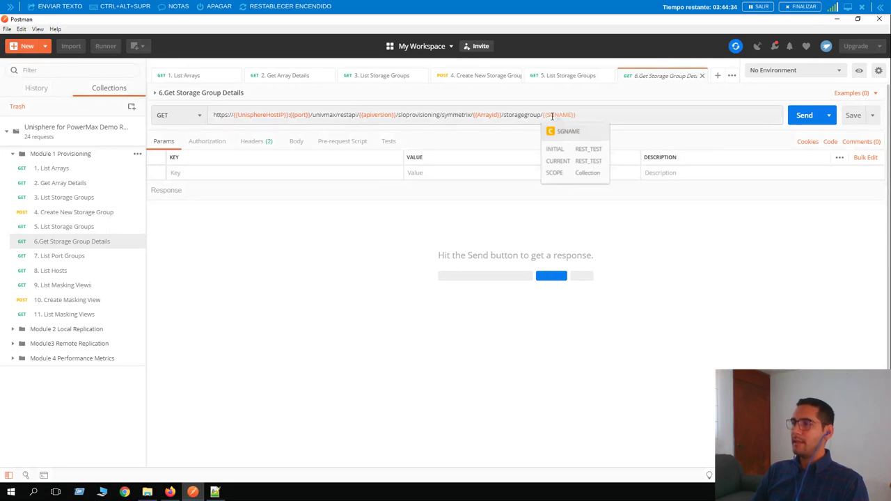
click(803, 115)
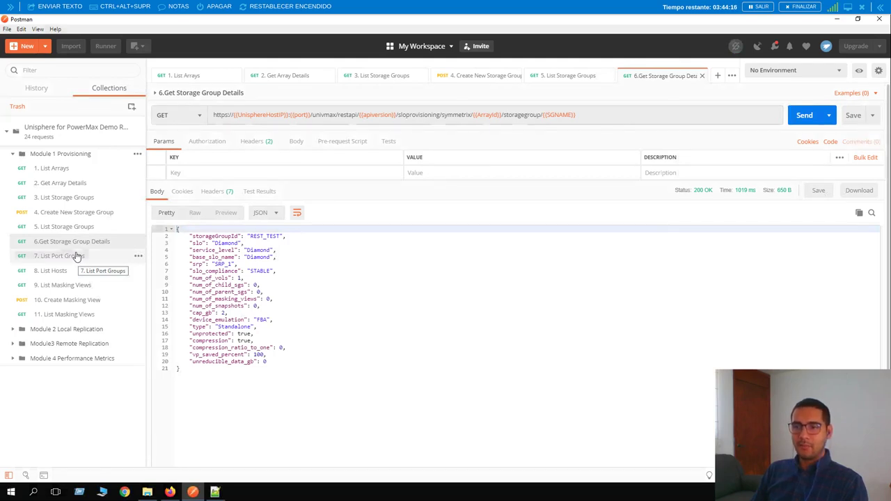
click(78, 256)
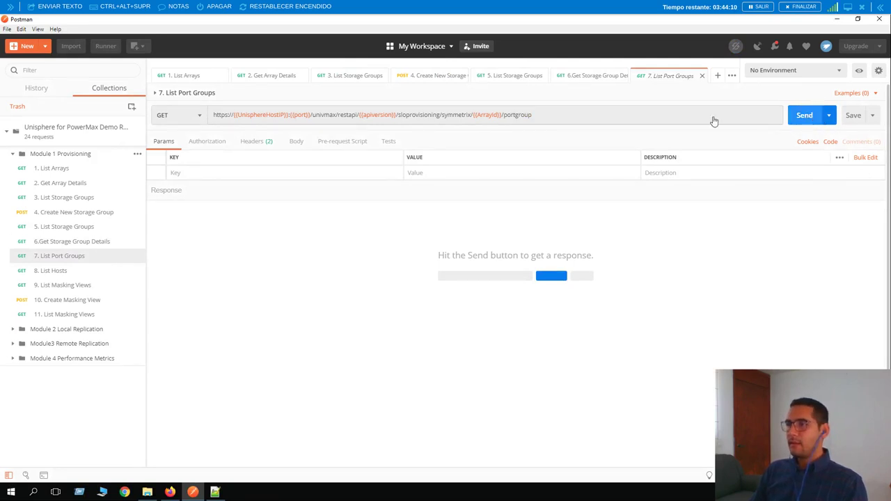
Send 7. List Port Groups and review the returned port group names
click(510, 116)
drag(501, 116, 536, 116)
click(805, 116)
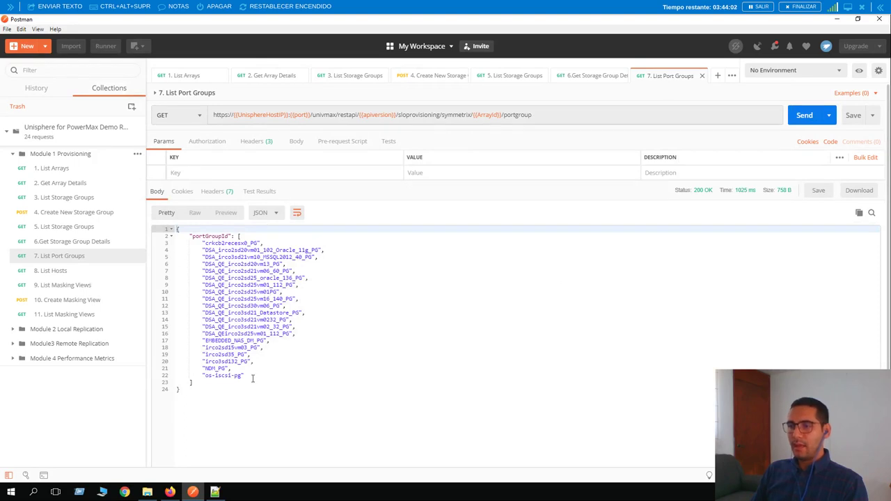
drag(253, 379, 88, 224)
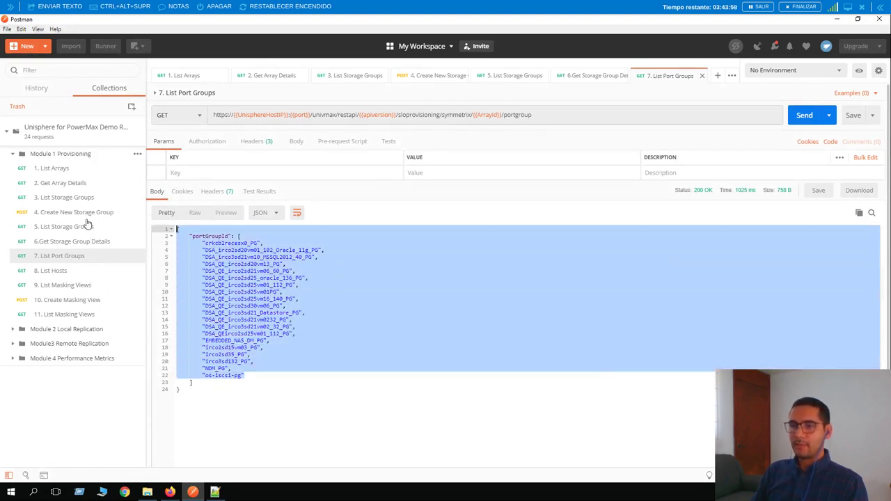
Send 8. List Hosts and review the host IDs from hrHost1 to irunisun1
click(62, 272)
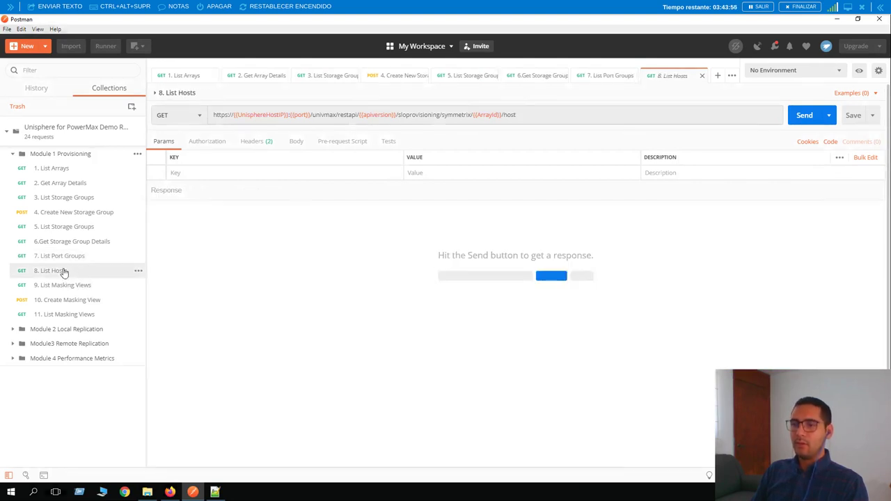
click(522, 115)
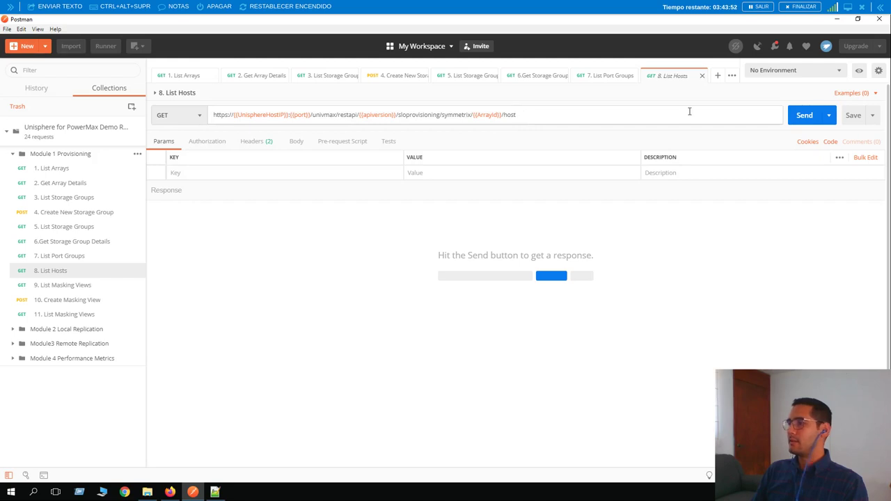
click(803, 116)
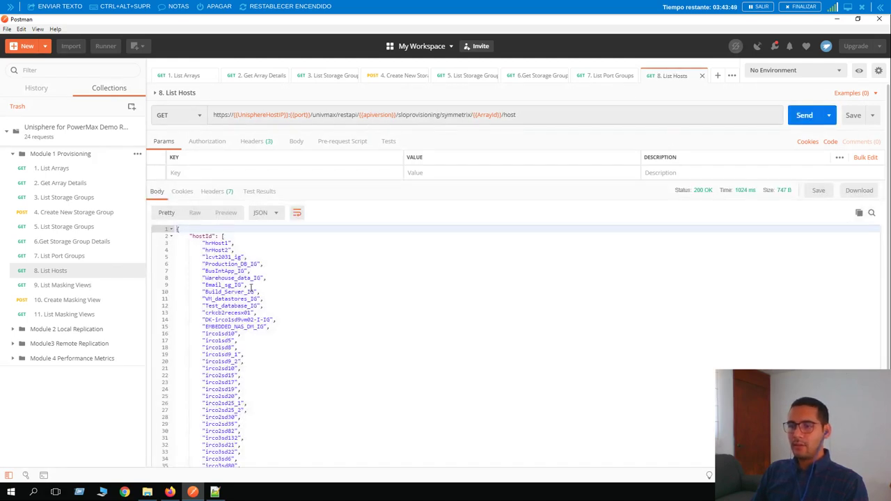
scroll(251, 288, down, 3)
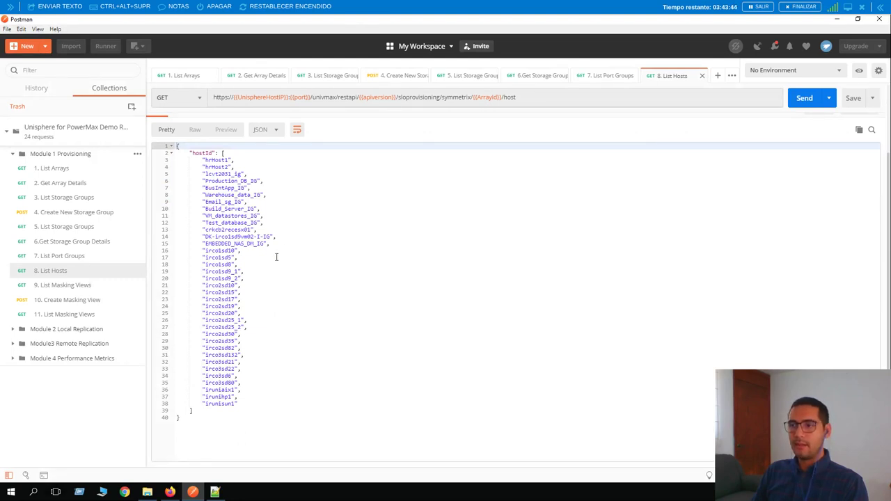
drag(280, 245, 178, 173)
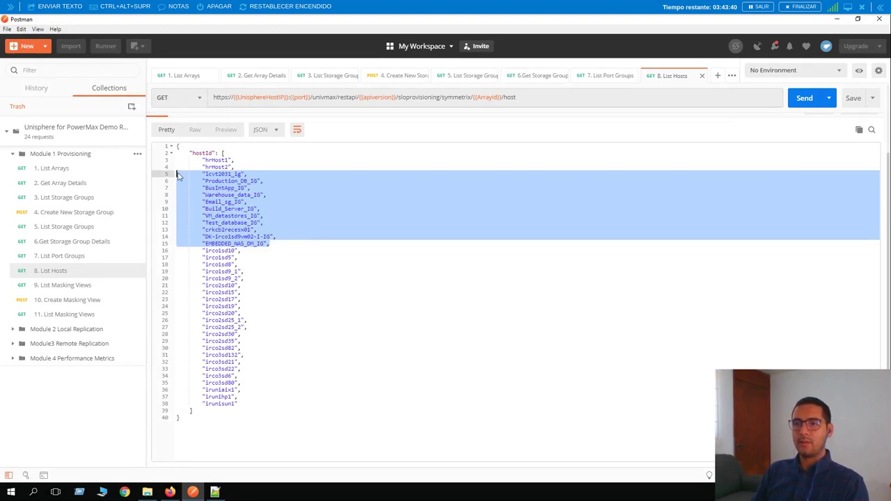
Send 9. List Masking Views and review the existing masking view names on lines 5–18
click(74, 291)
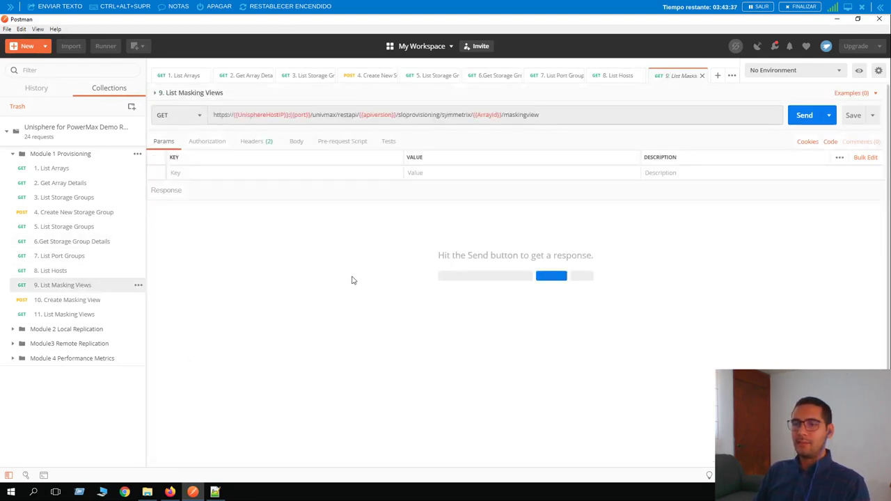
click(805, 116)
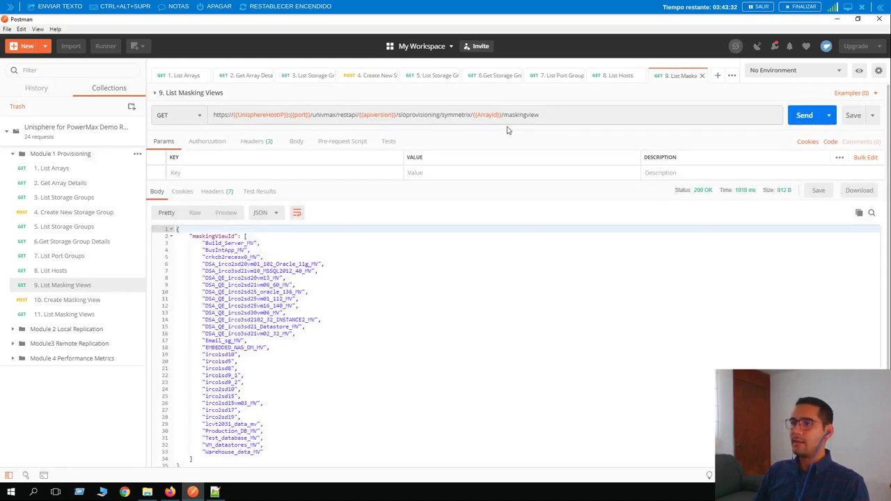
mouse_move(490, 113)
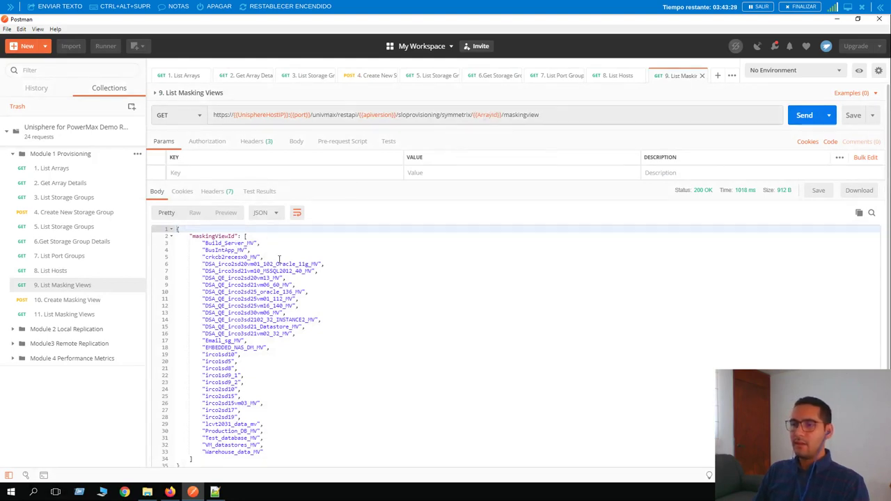
drag(268, 348, 153, 244)
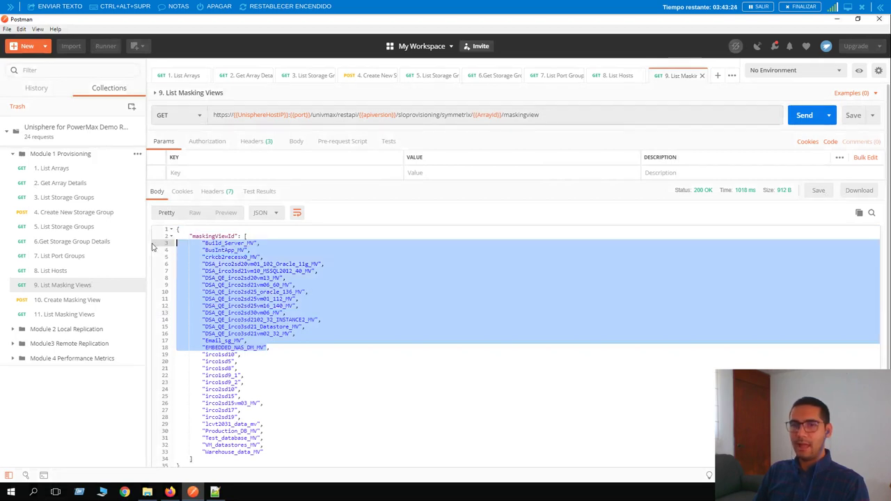
click(92, 301)
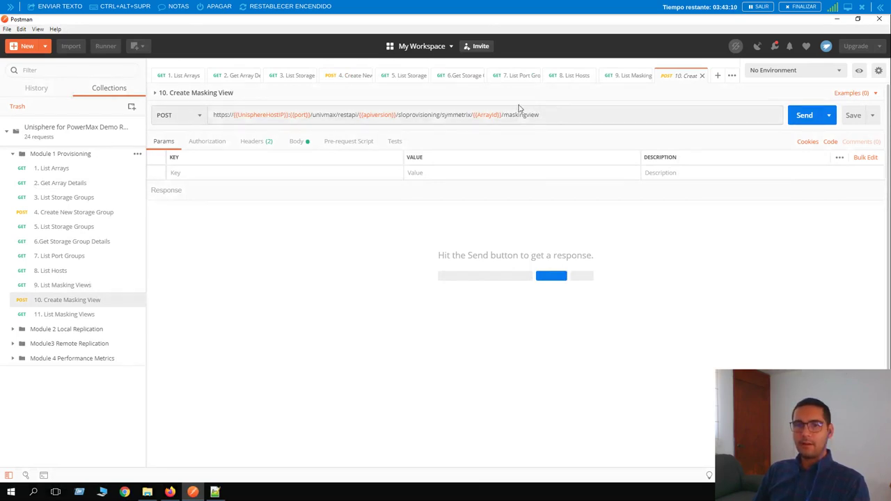
Review the Create Masking View body: REST_TEST_MV with host irco2sd35, port group os-iscsi-pg, storage group REST_TEST
click(296, 141)
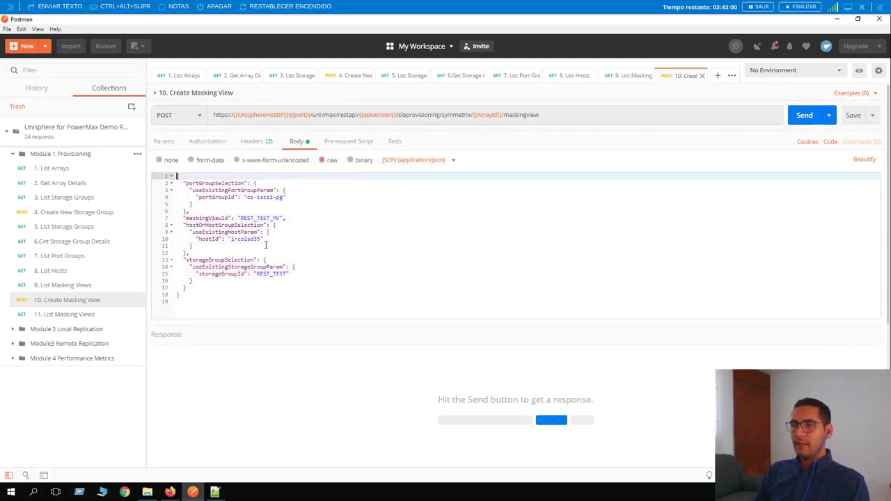
drag(263, 239, 132, 219)
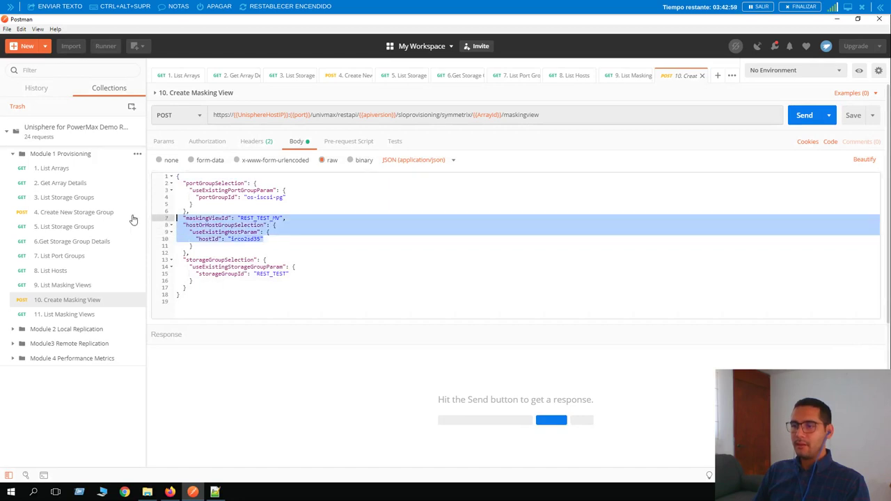
click(253, 241)
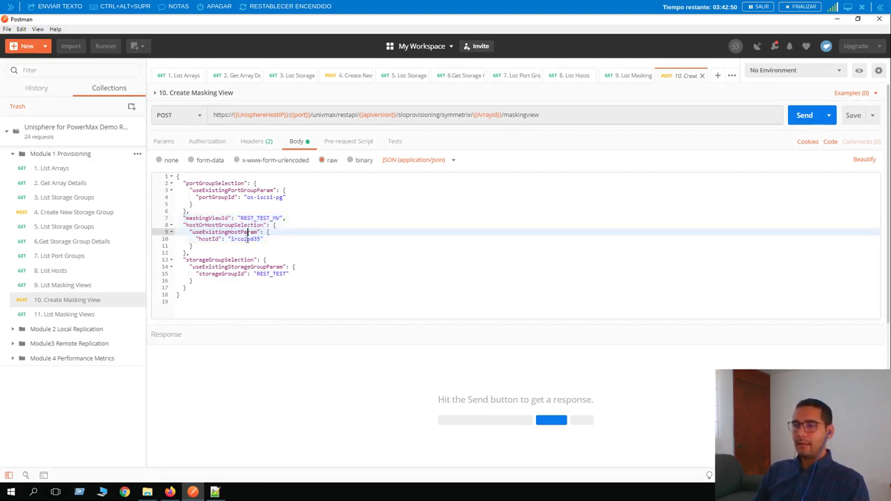
double_click(247, 238)
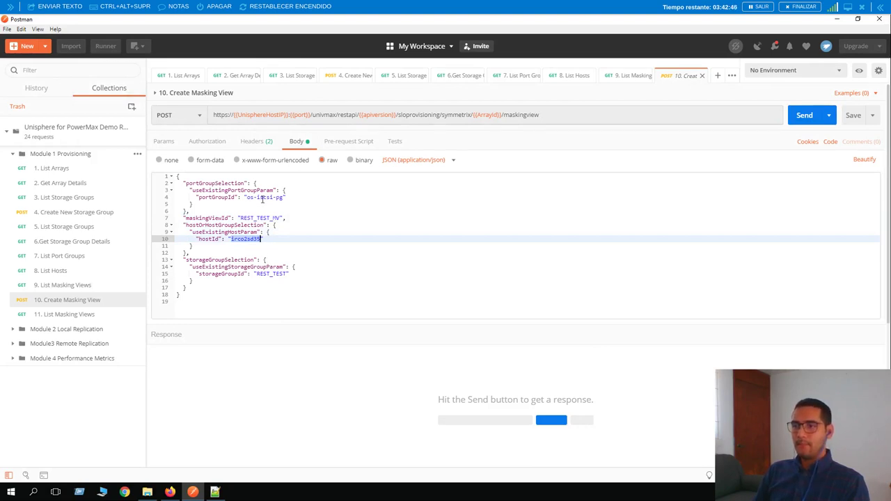
drag(248, 198, 285, 197)
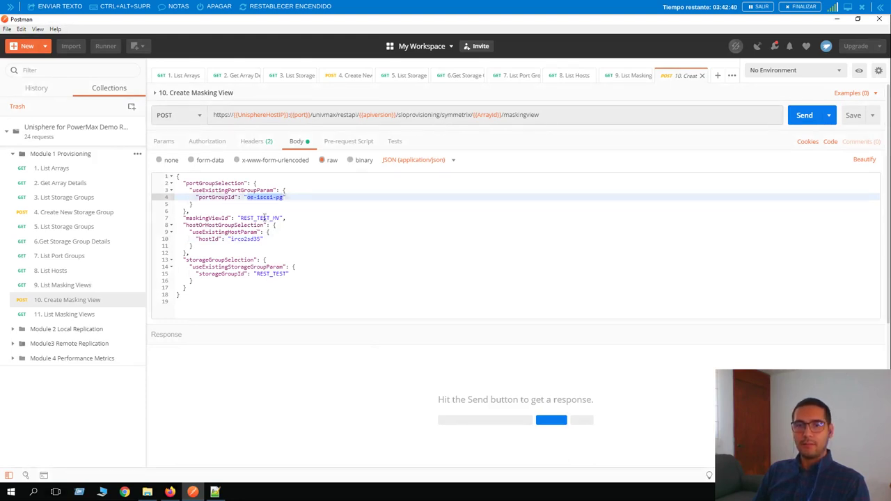
double_click(267, 273)
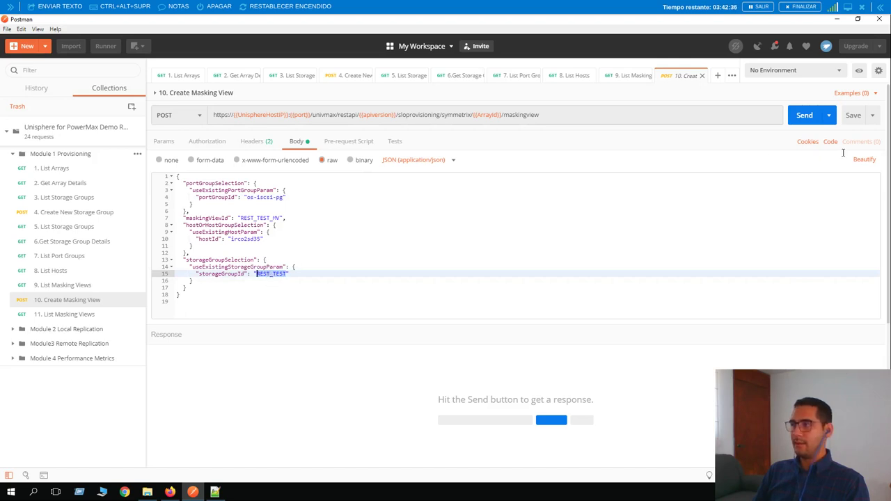
Send Create Masking View and check the 201 Created response details for REST_TEST_MV
click(803, 116)
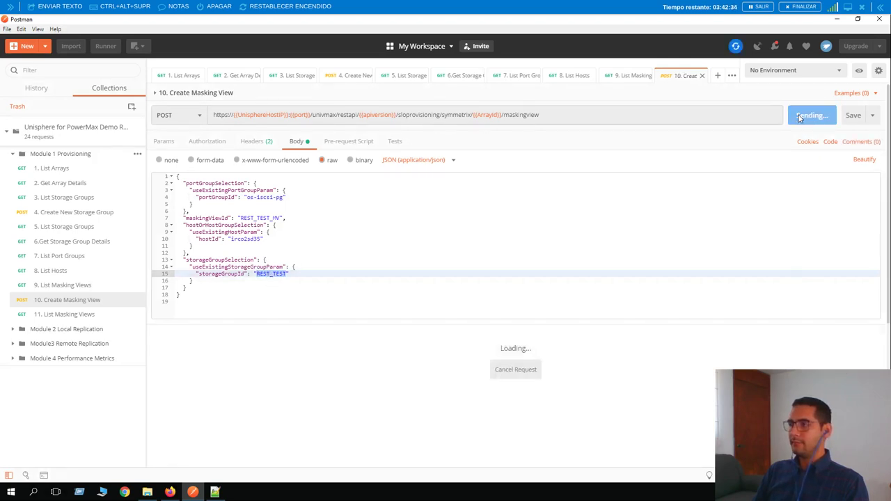
scroll(383, 249, down, 1)
scroll(383, 251, down, 3)
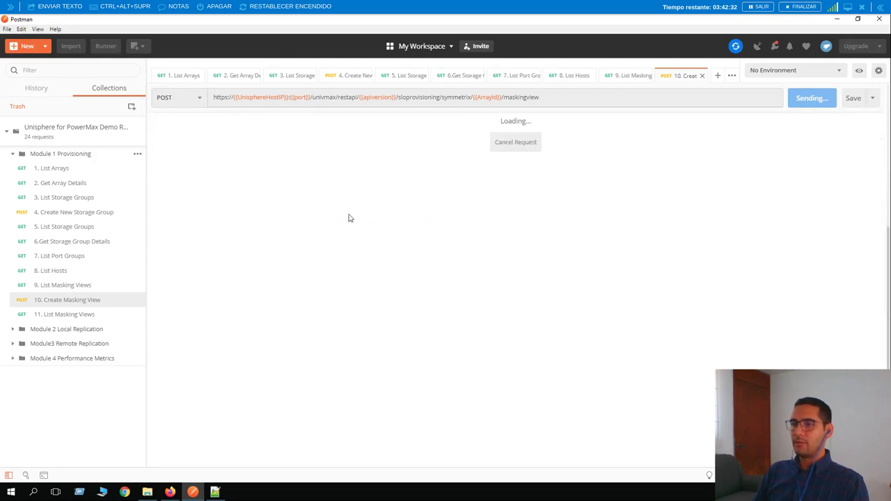
scroll(328, 194, up, 2)
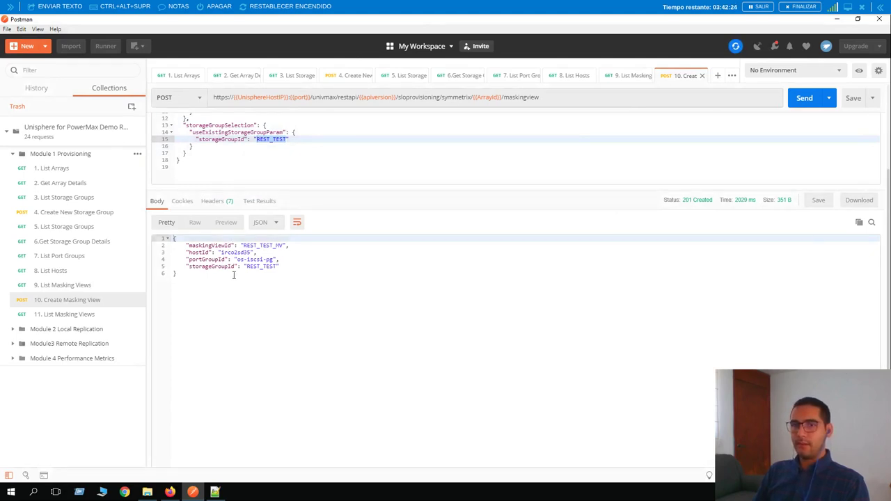
drag(282, 267, 127, 257)
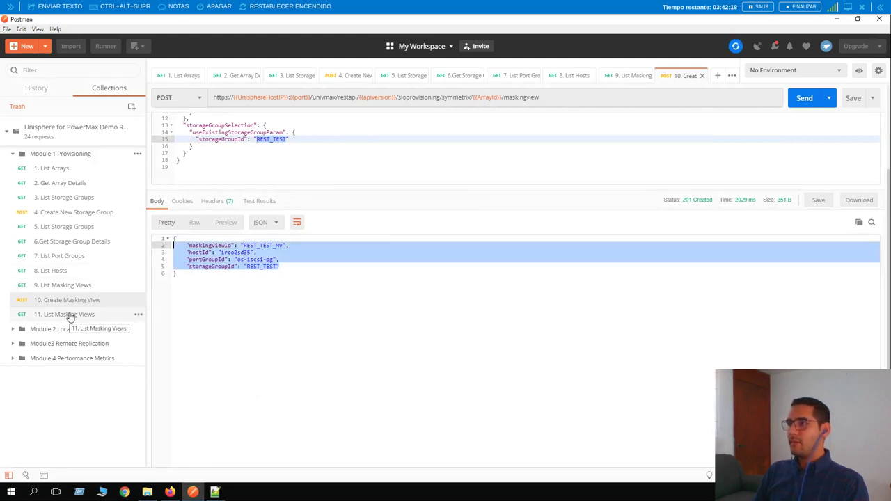
Re-send 9. List Masking Views and confirm REST_TEST_MV now follows Warehouse_data_MV at the end
click(626, 77)
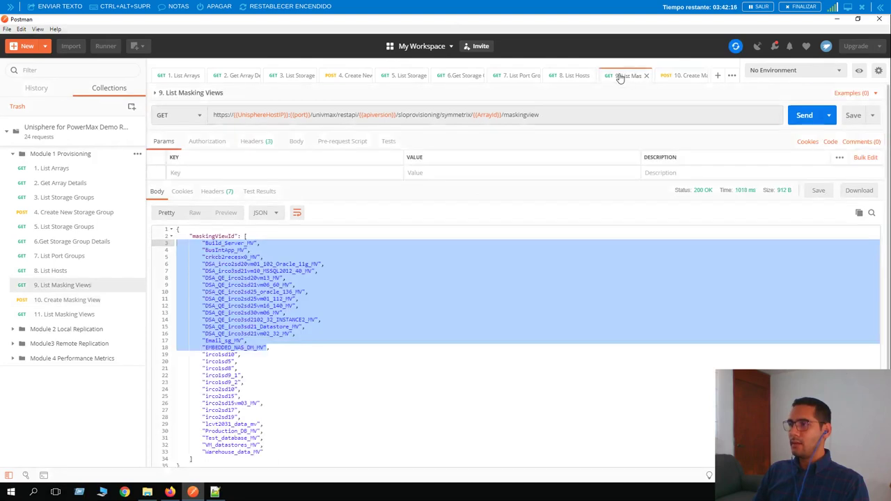
scroll(203, 379, down, 1)
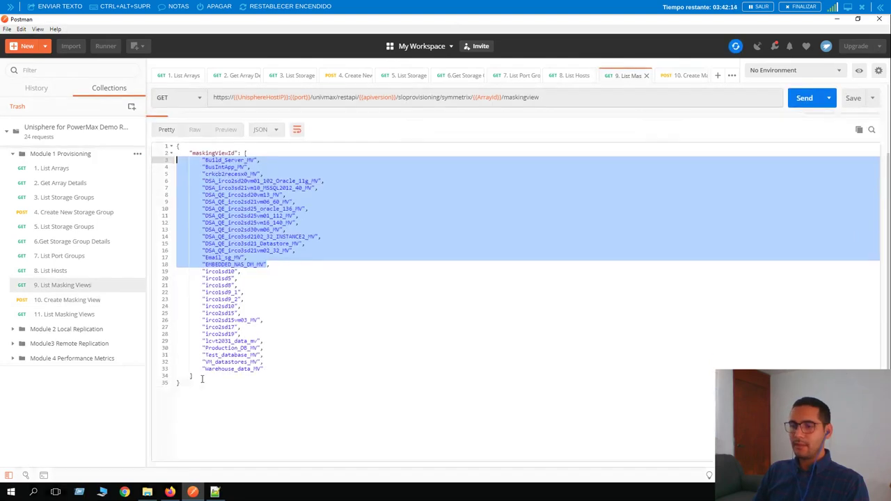
drag(264, 373, 183, 368)
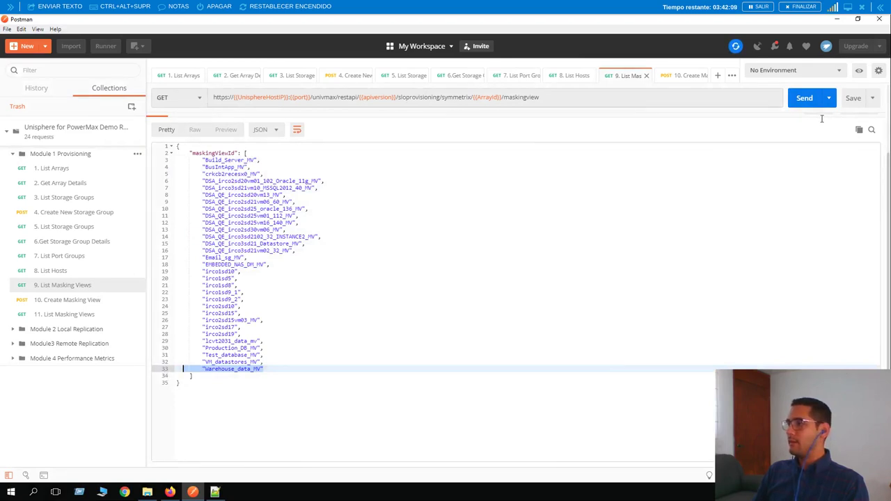
click(805, 100)
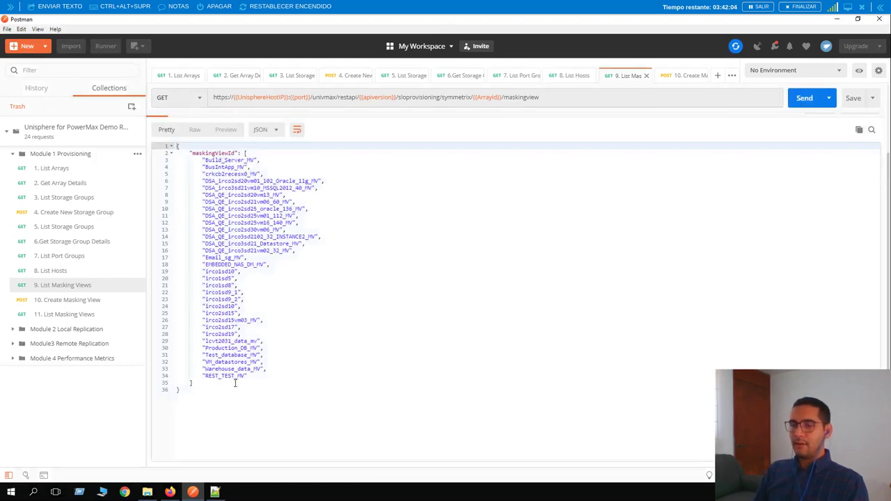
drag(248, 376, 159, 369)
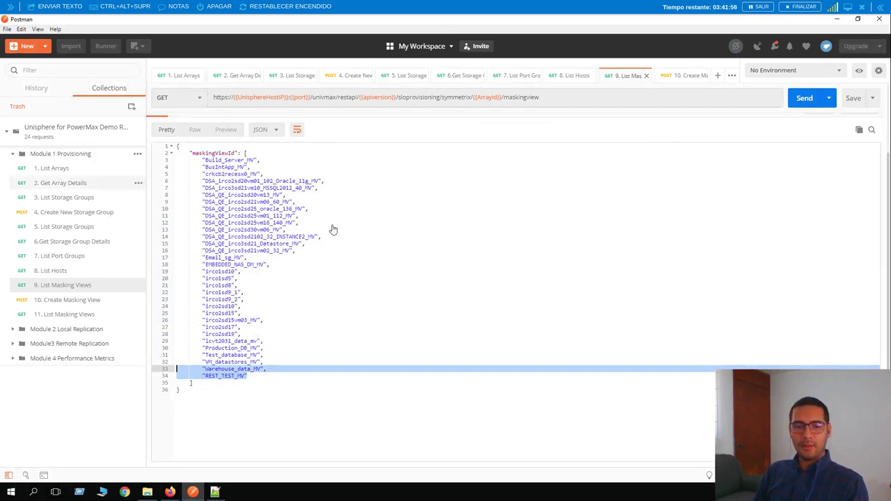
click(183, 77)
Close all ten open request tabs, from List Arrays to Create Masking View
click(199, 75)
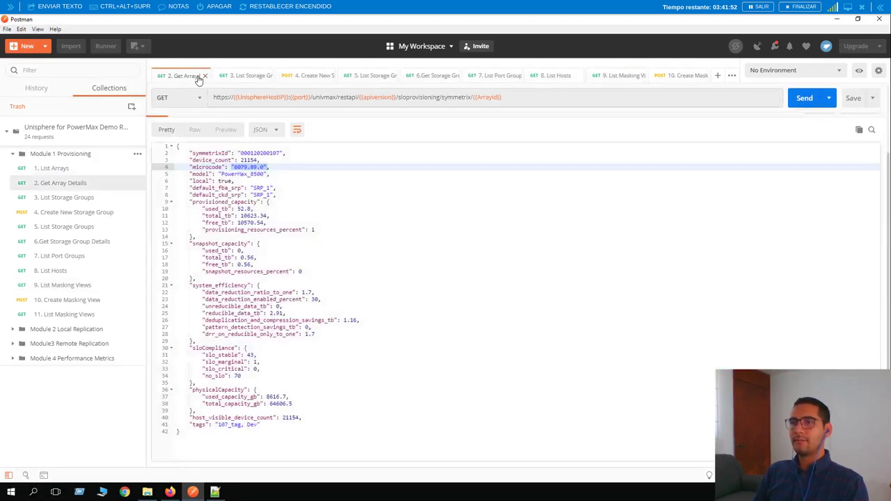
click(206, 76)
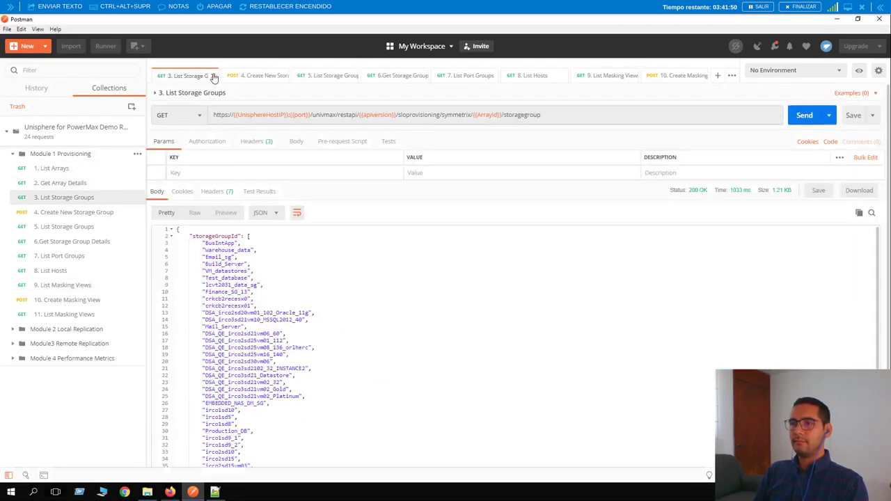
click(223, 75)
click(224, 76)
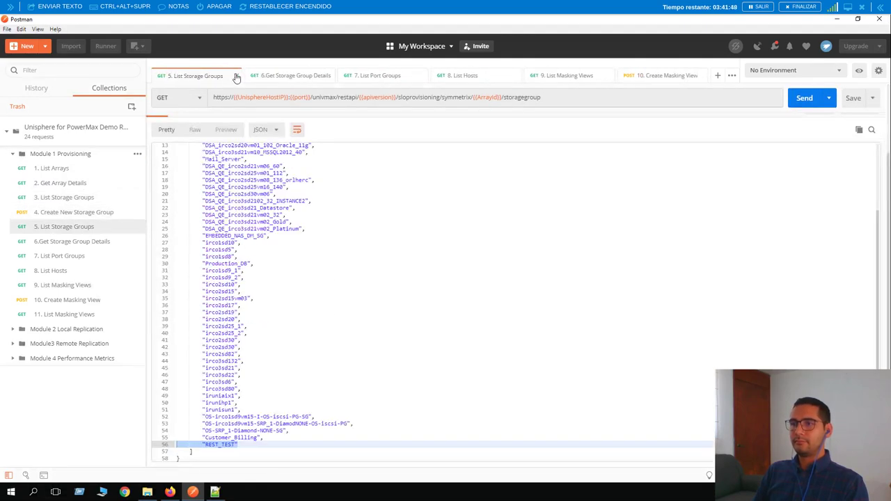
click(237, 77)
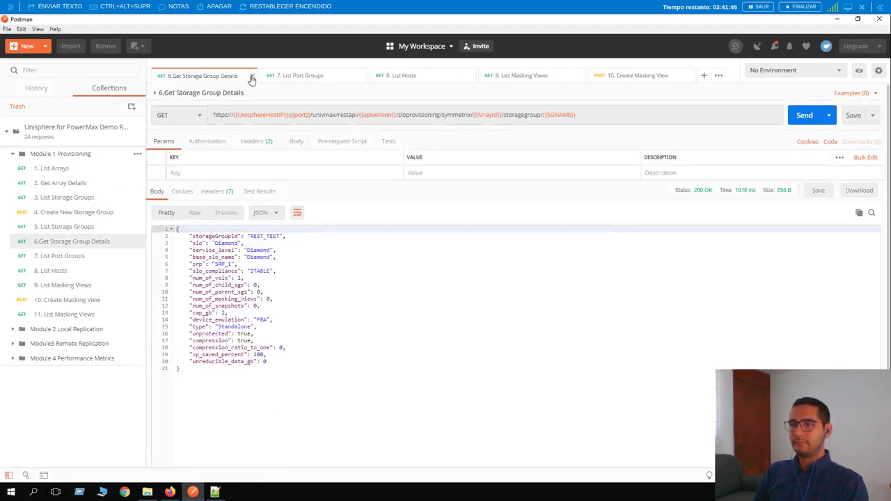
click(253, 78)
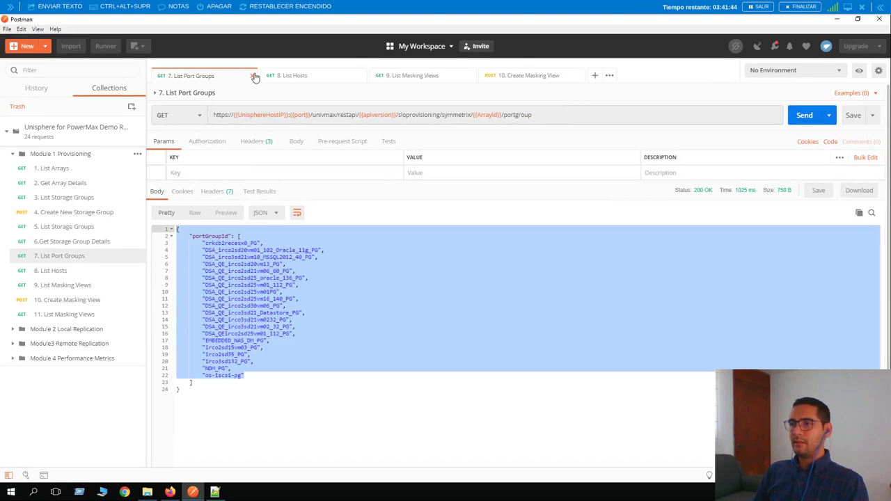
click(253, 76)
click(254, 76)
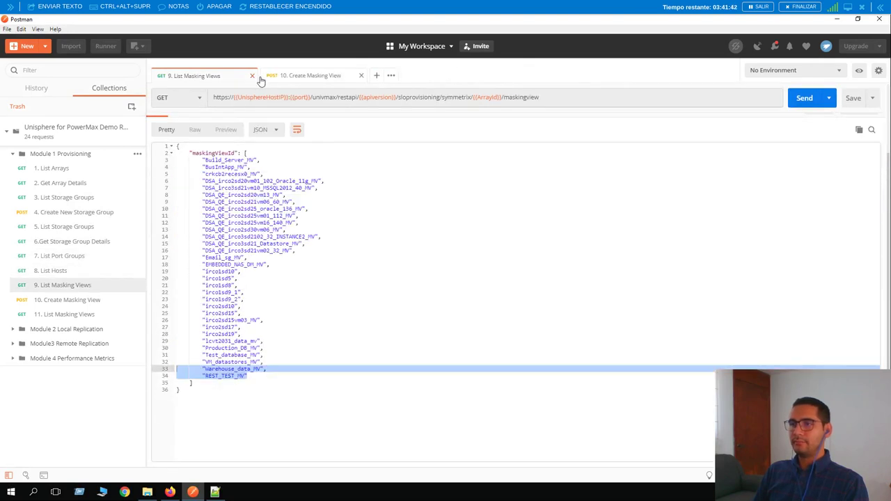
click(253, 77)
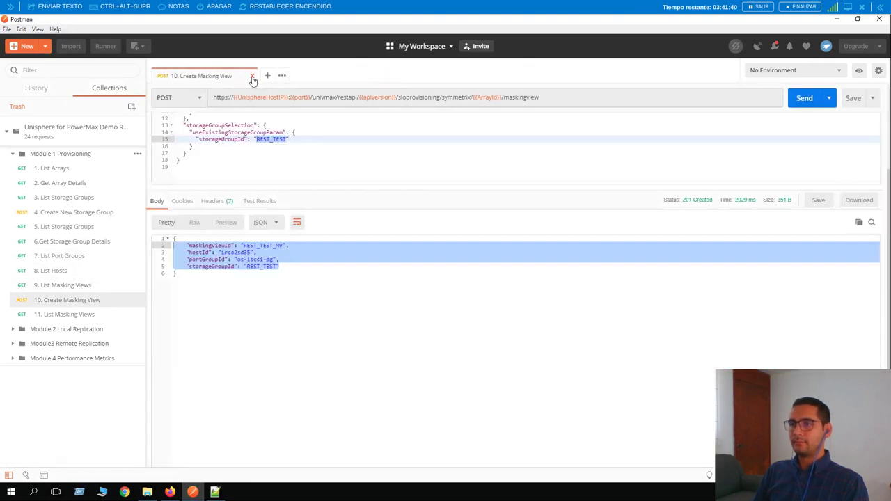
click(253, 78)
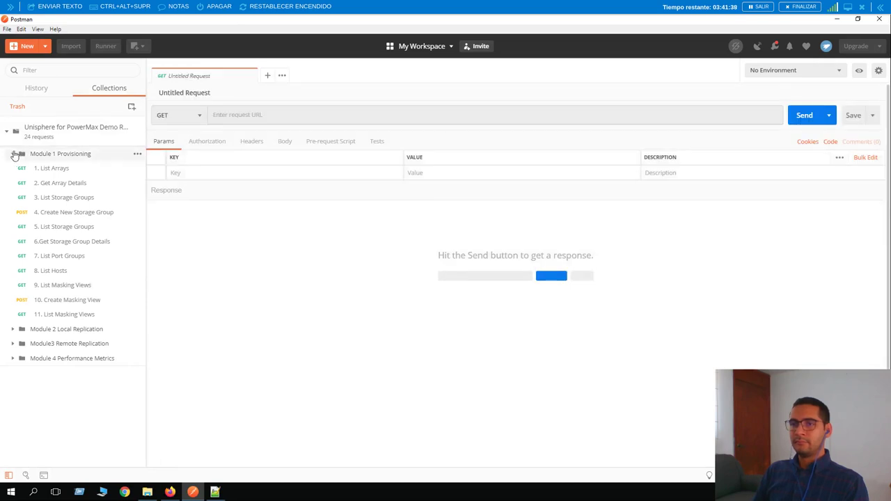
Collapse Module 1 Provisioning, expand Module 2 Local Replication, and switch to Unisphere
click(14, 154)
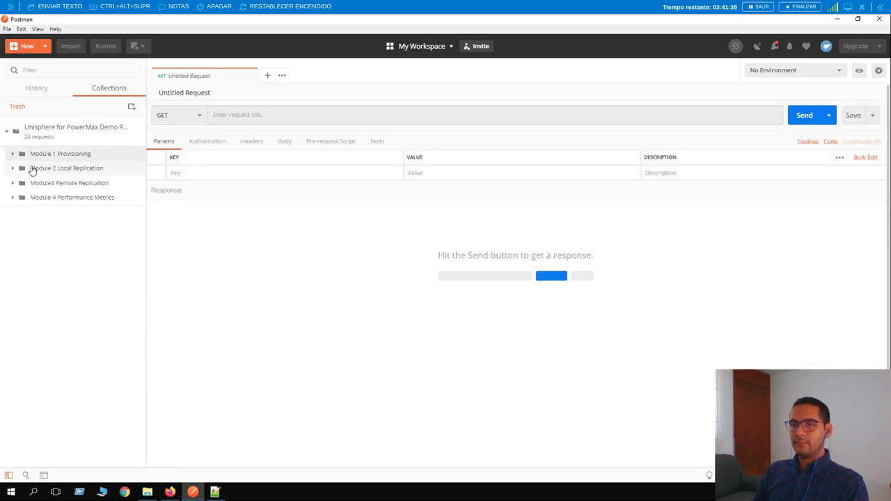
click(32, 169)
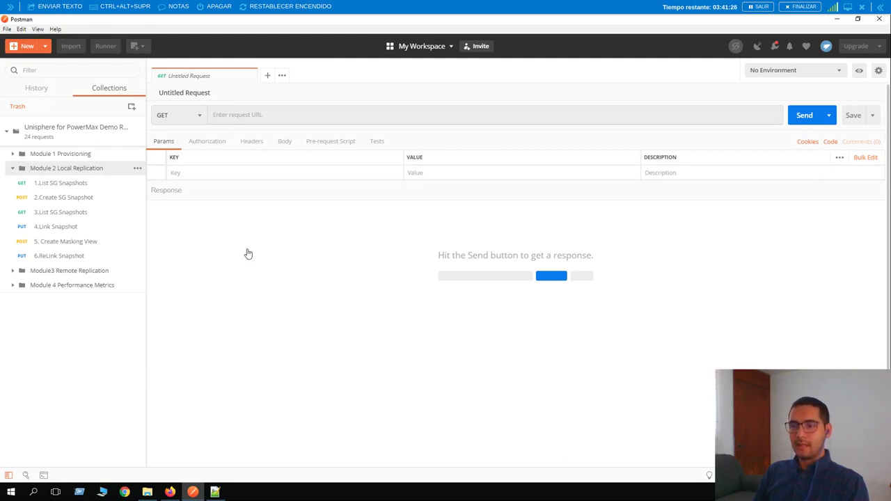
click(169, 492)
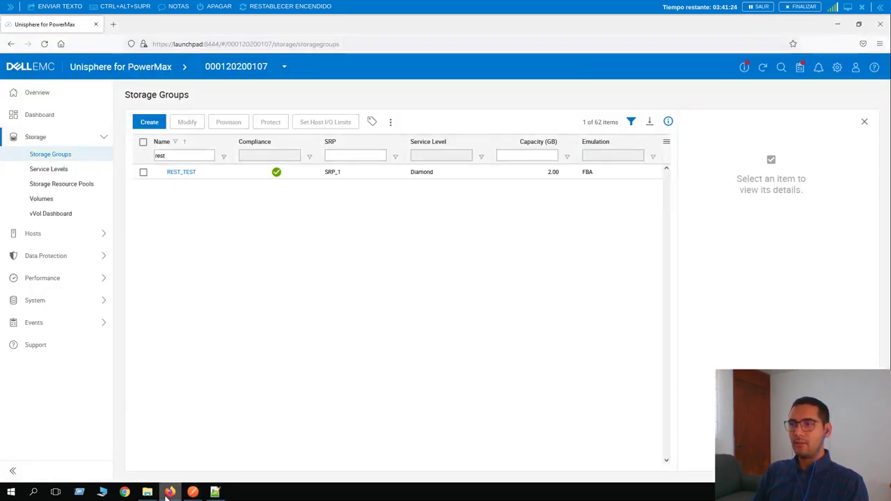
Open REST_TEST's details and check its Data Protection tab shows no snapshots, then return to Postman
click(191, 175)
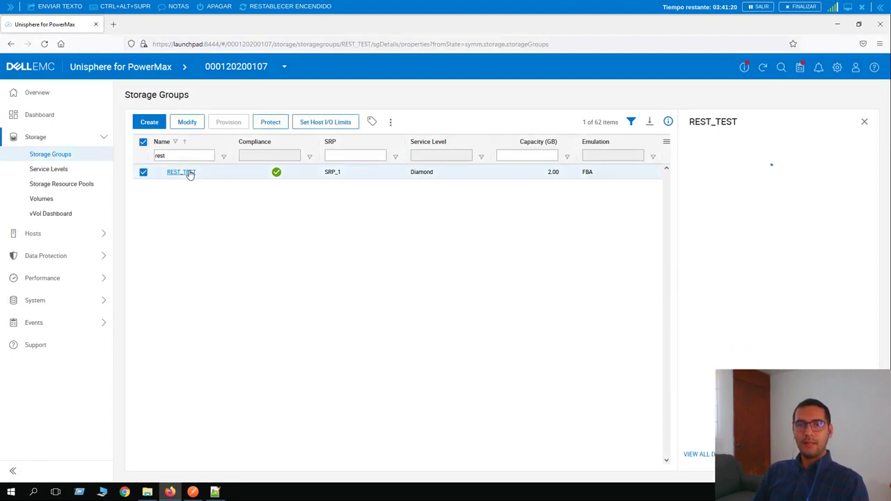
click(188, 172)
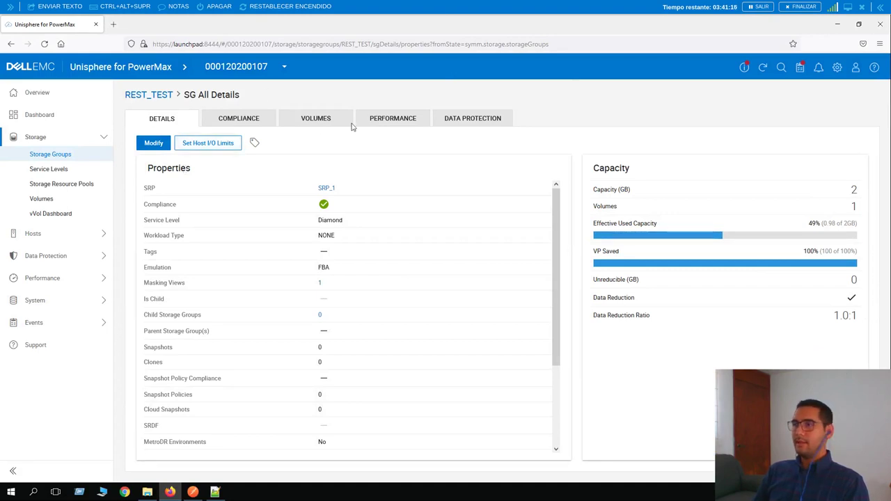
click(458, 120)
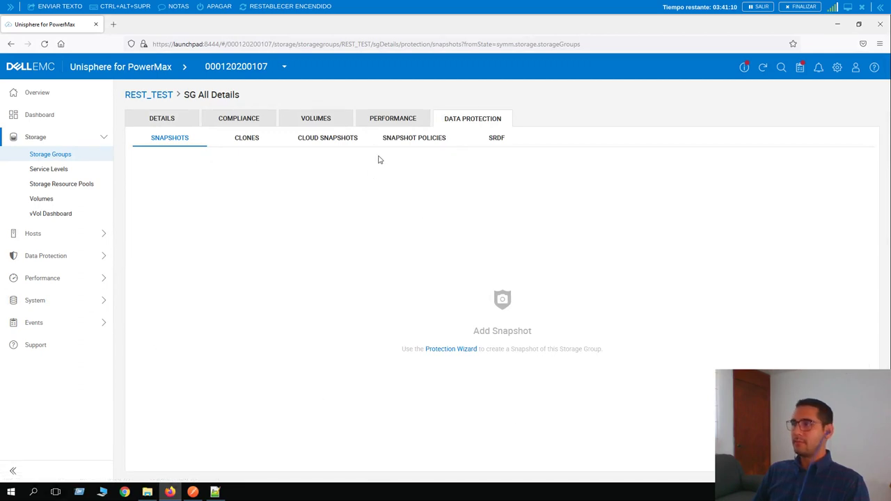
click(193, 492)
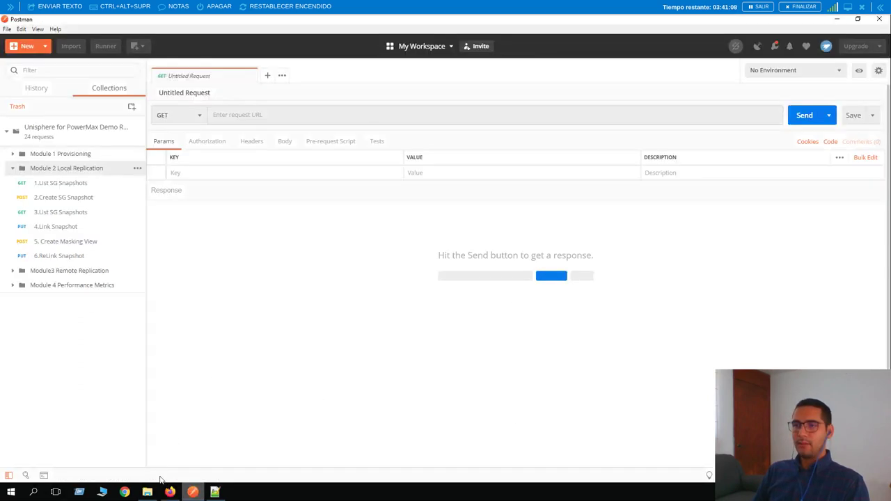
Run 1.List SG Snapshots for REST_TEST and confirm it returns an empty snapshot list
click(68, 182)
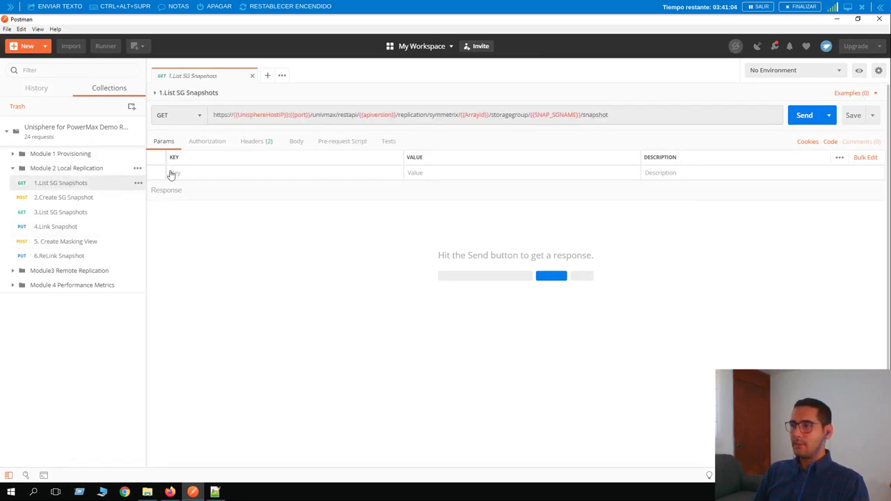
click(629, 114)
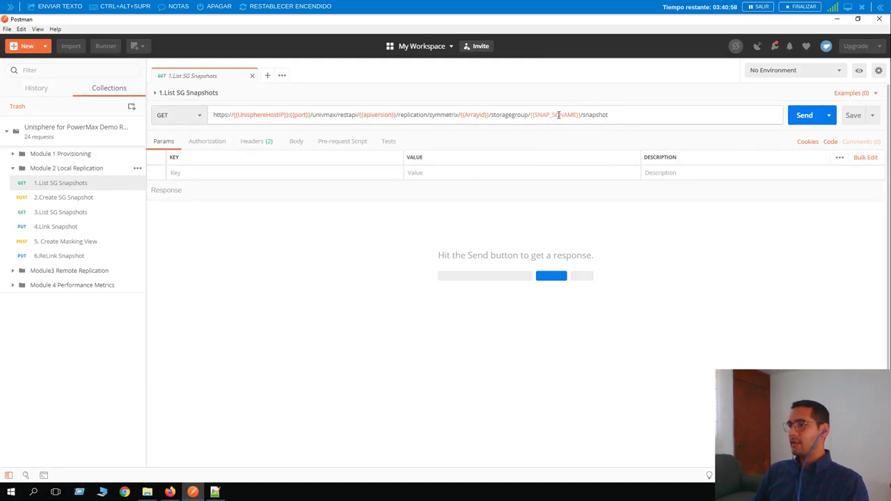
mouse_move(558, 115)
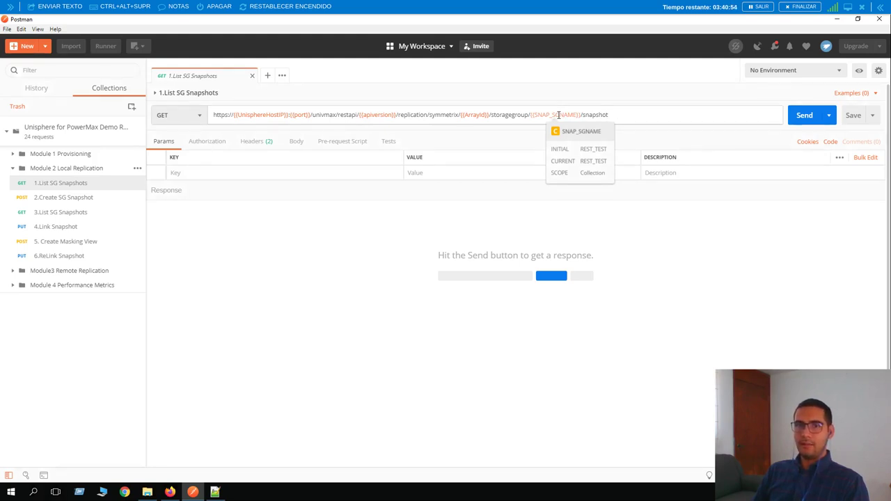
click(798, 122)
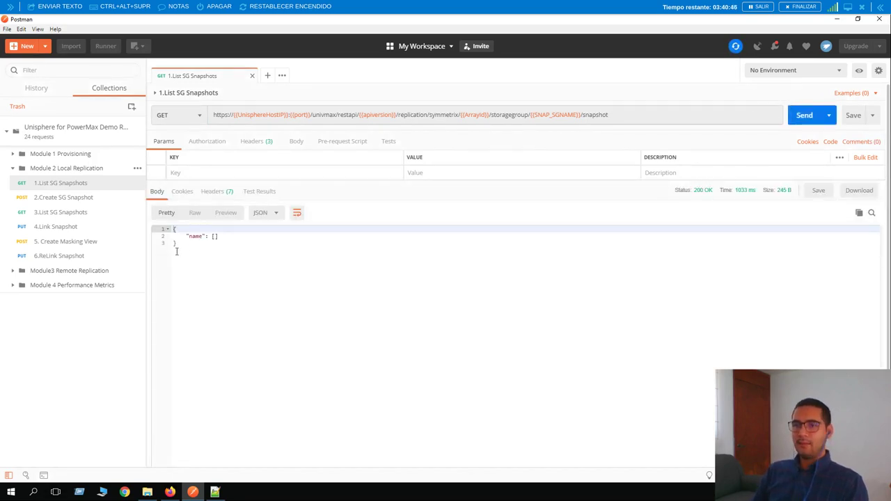
drag(177, 251, 155, 228)
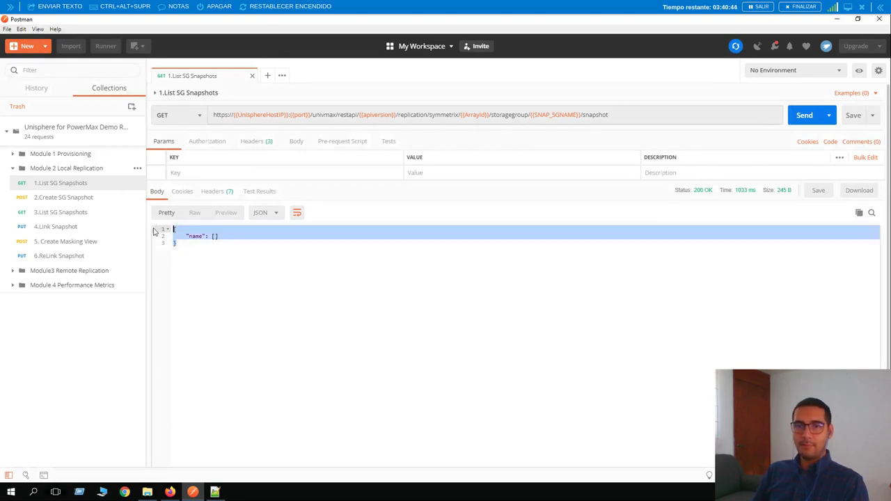
click(80, 200)
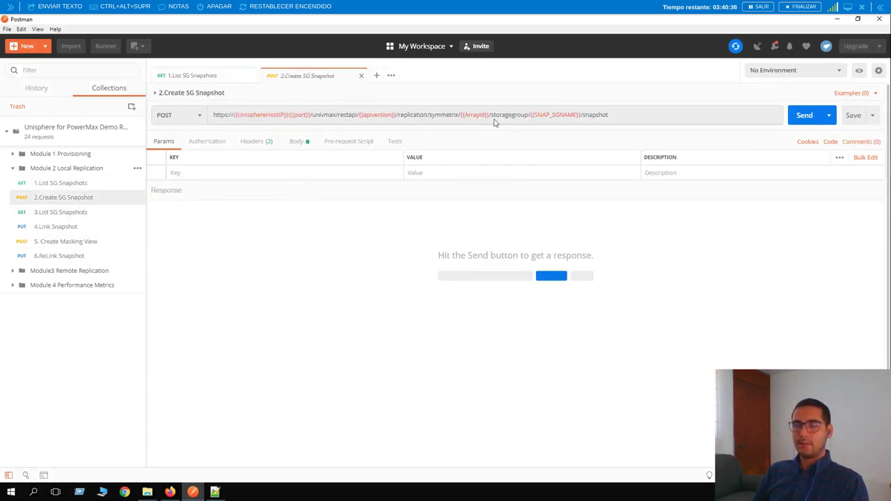
Send the Create SG Snapshot request with snapshotName REST_TEST_Snap_1
click(619, 115)
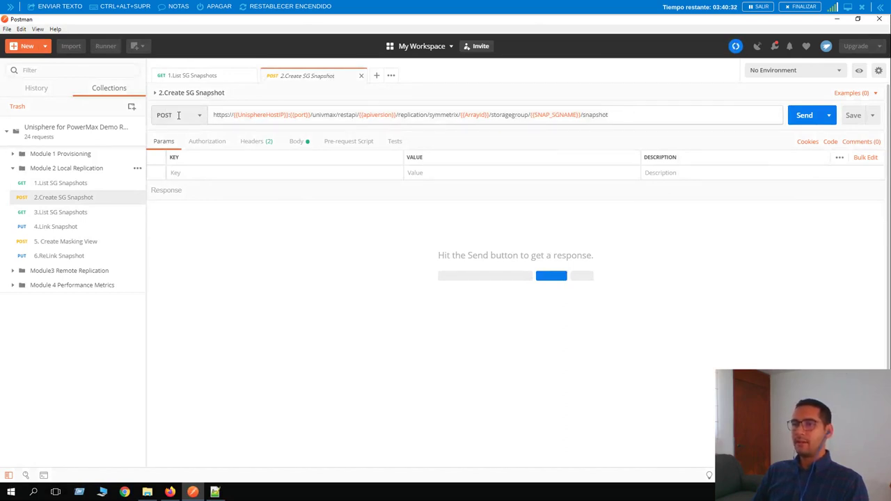
click(300, 142)
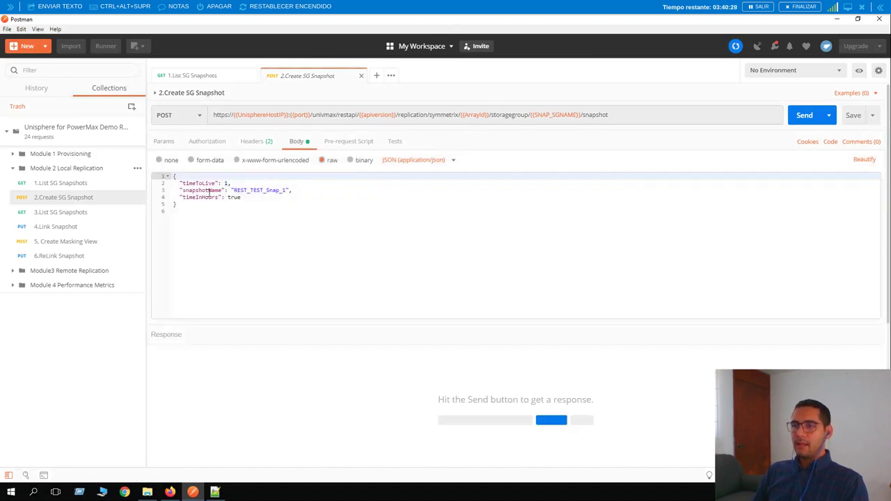
drag(292, 191, 147, 189)
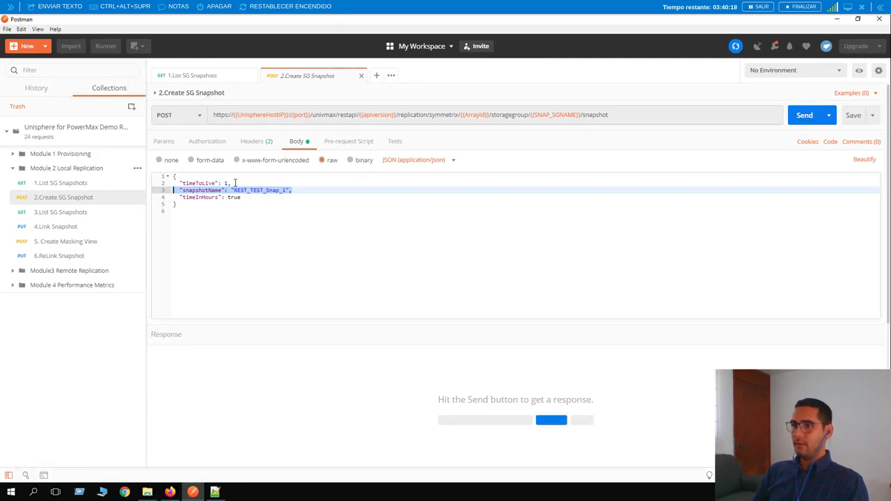
click(805, 116)
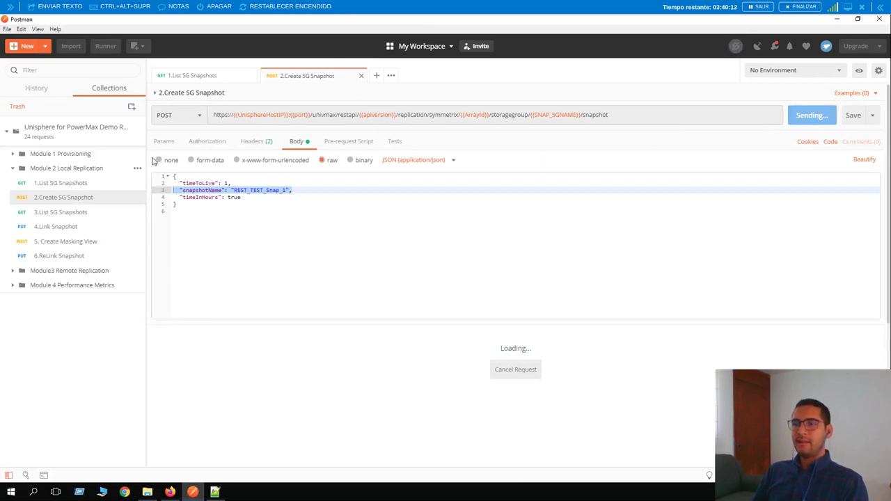
Review the 201 response's snapid and expiry date, copying the creation timestamp
scroll(153, 162, down, 5)
scroll(152, 163, down, 2)
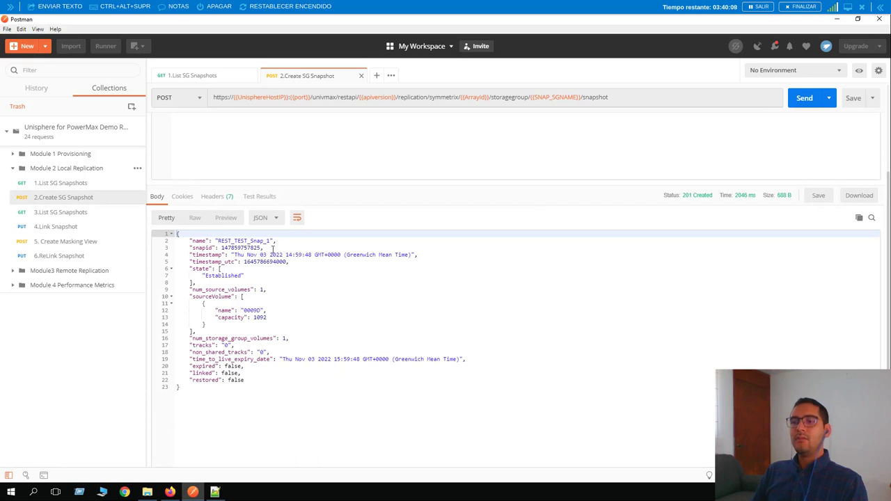
double_click(245, 247)
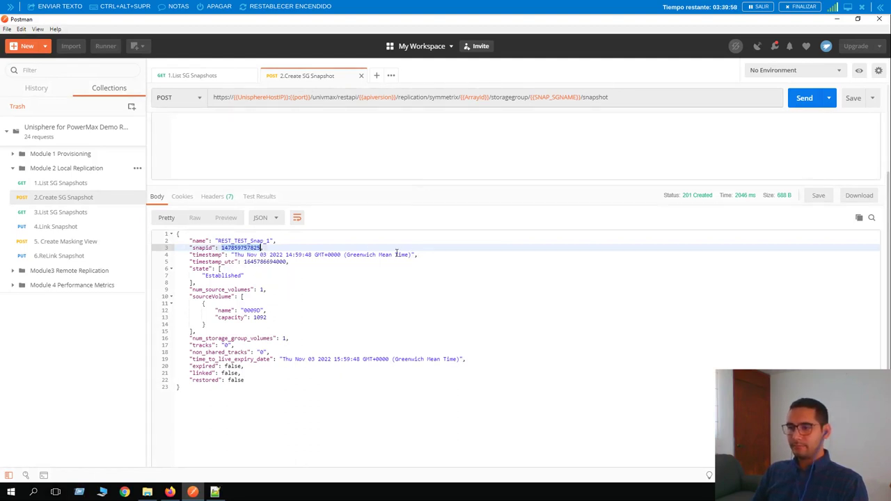
drag(232, 255, 410, 255)
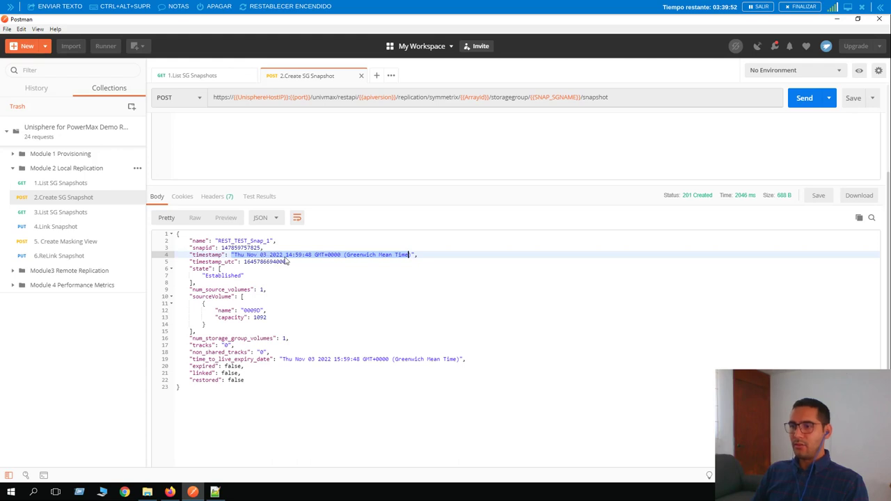
key(ctrl+c)
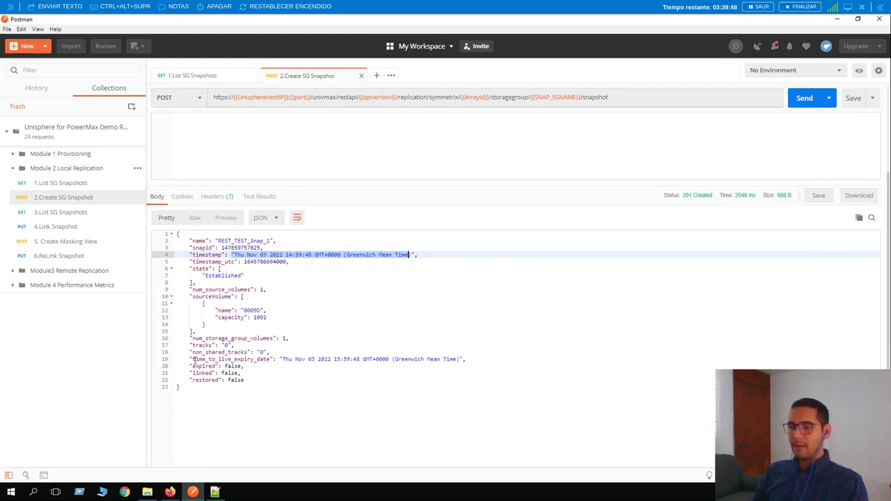
drag(191, 361, 464, 363)
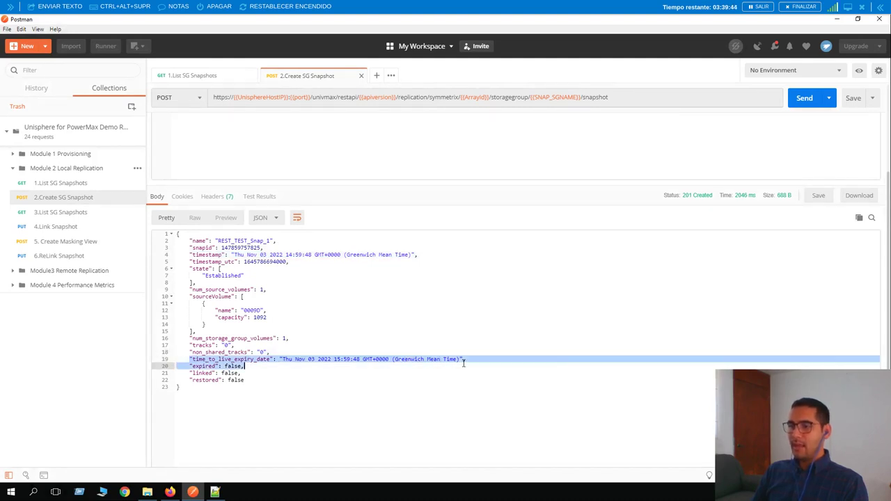
click(355, 363)
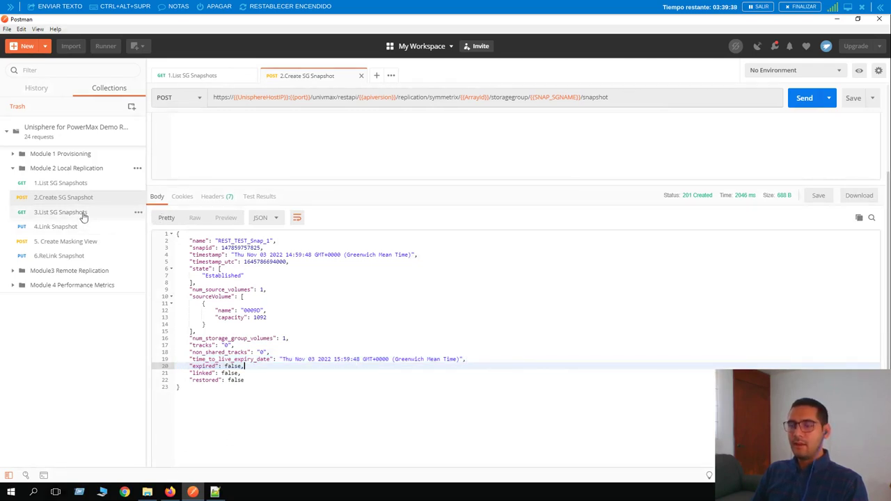
Run 3.List SG Snapshots to confirm REST_TEST_Snap_1 now exists
click(62, 212)
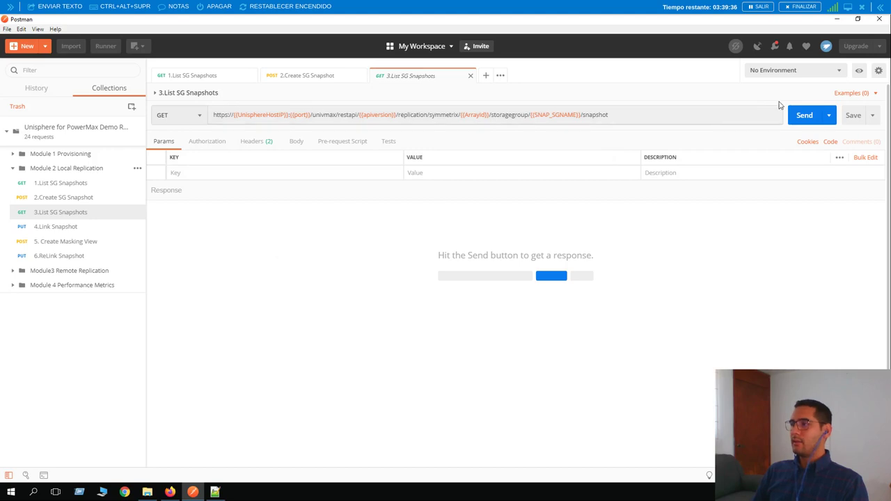
click(806, 118)
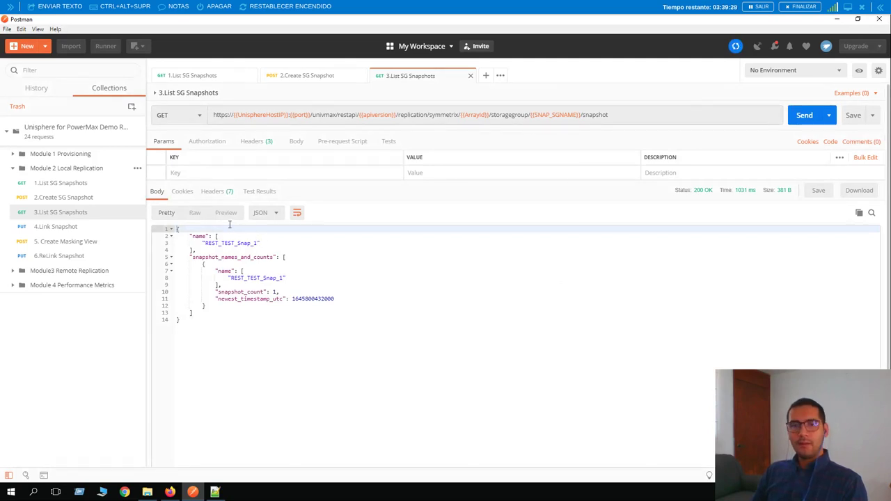
click(55, 227)
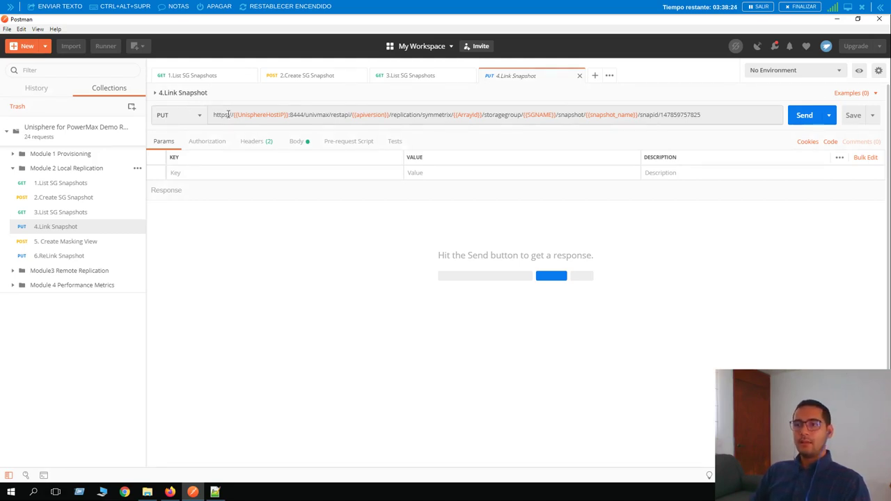
drag(710, 113, 658, 114)
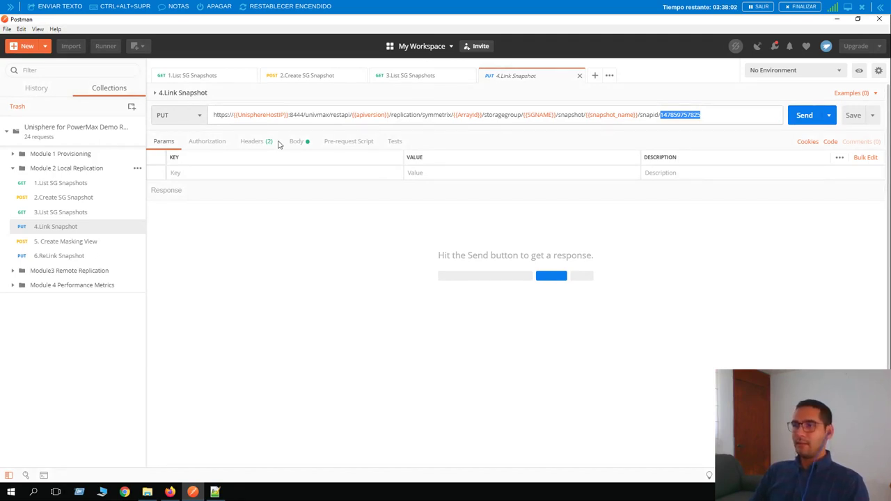
click(300, 142)
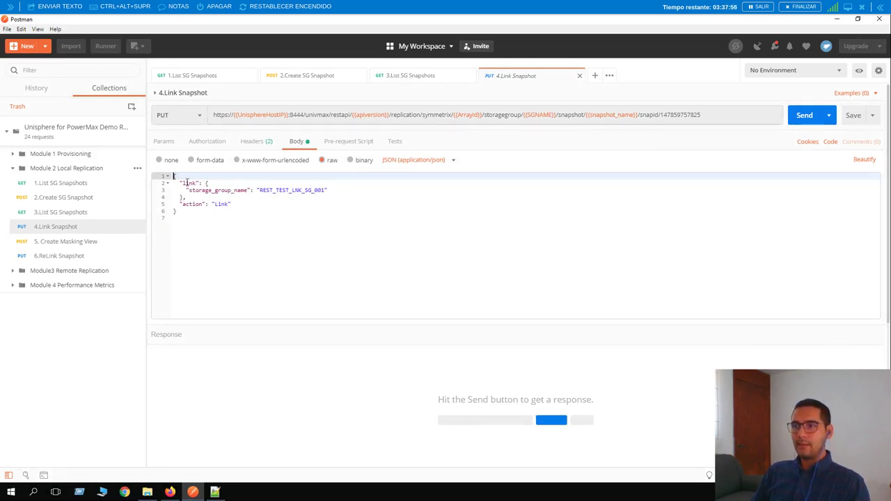
key(ctrl+a)
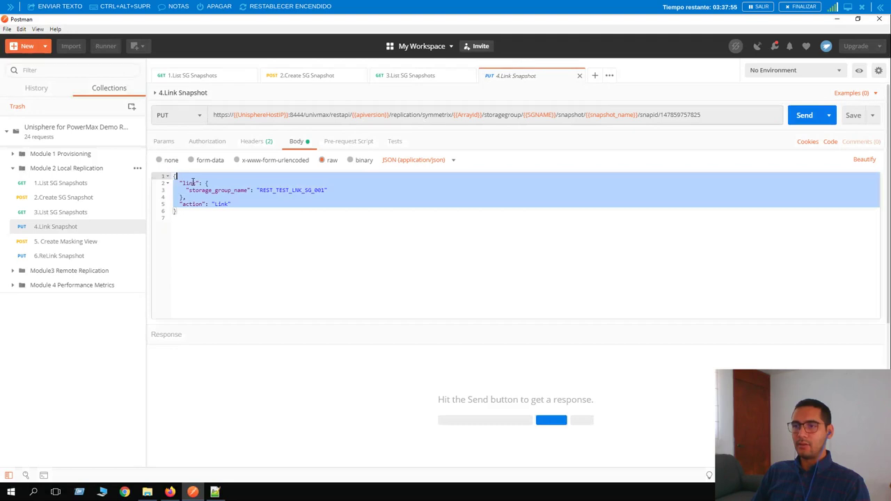
click(278, 186)
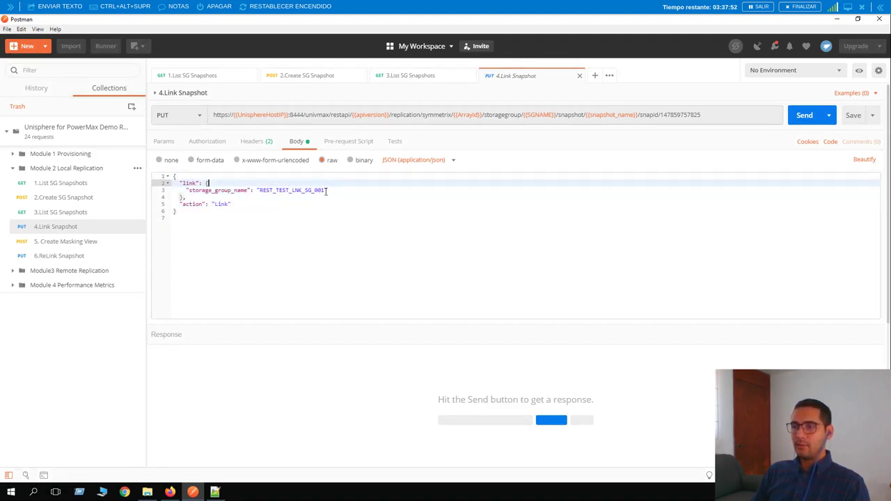
drag(325, 190, 260, 190)
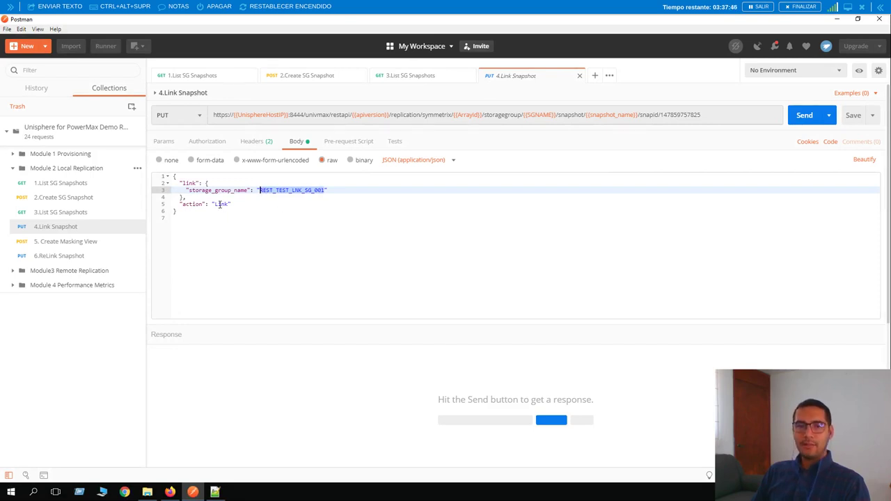
click(798, 116)
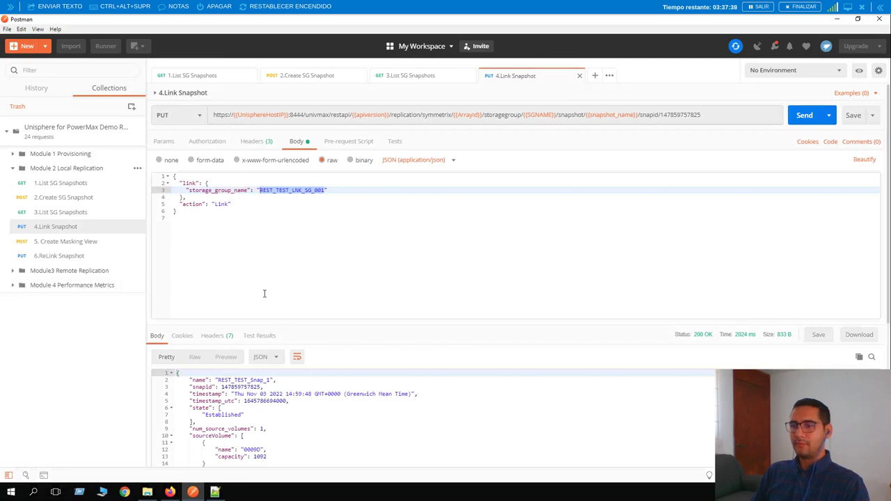
Check the 200 OK response shows REST_TEST_Snap_1 linked to REST_TEST_LNK_SG_001
scroll(265, 294, down, 3)
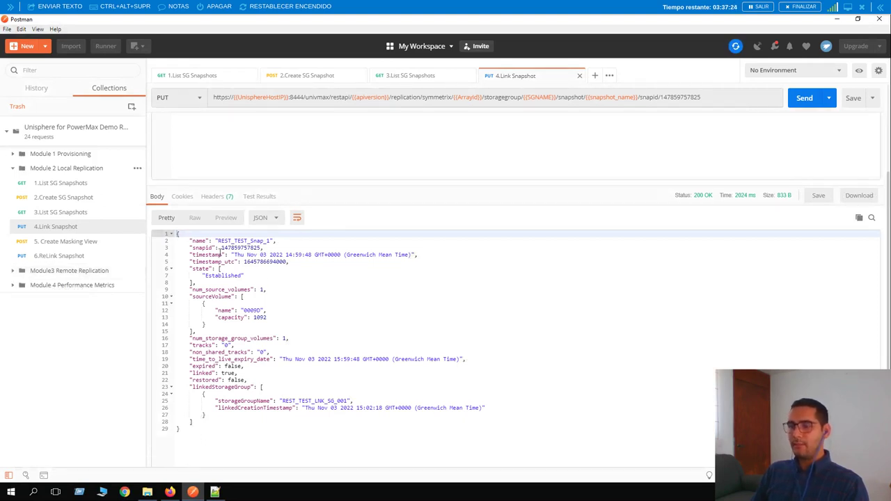
double_click(221, 241)
drag(237, 241, 219, 241)
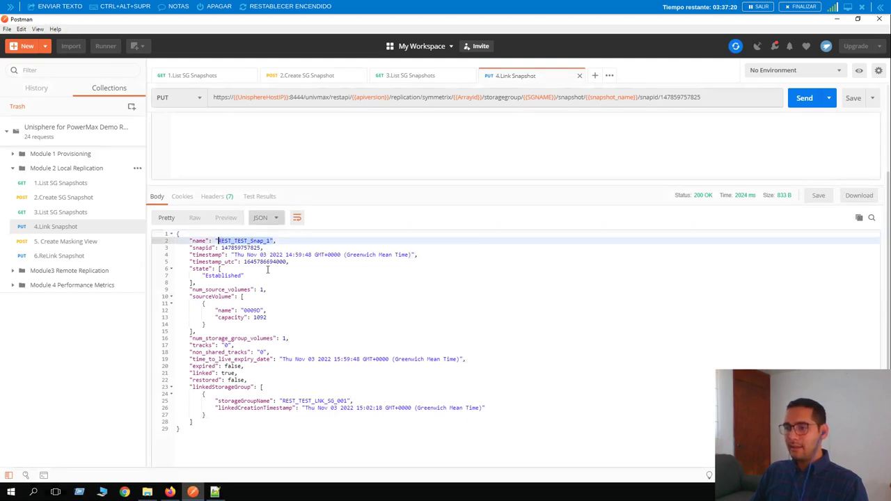
click(317, 397)
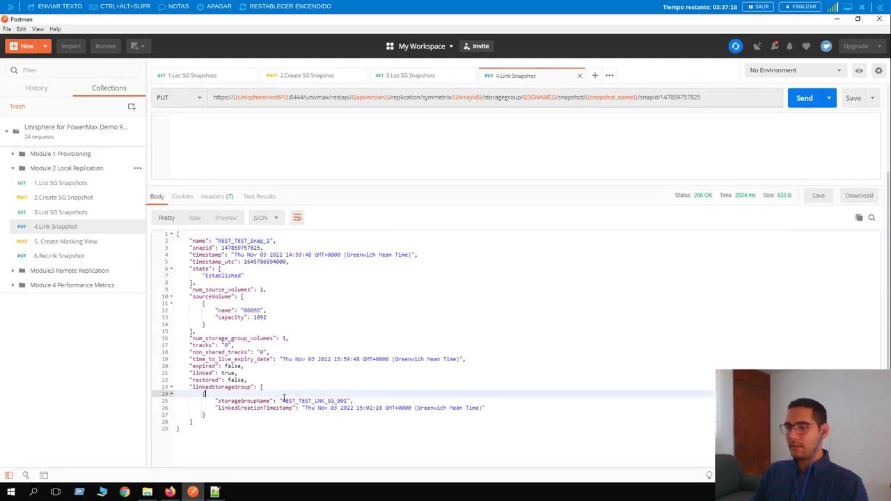
double_click(338, 401)
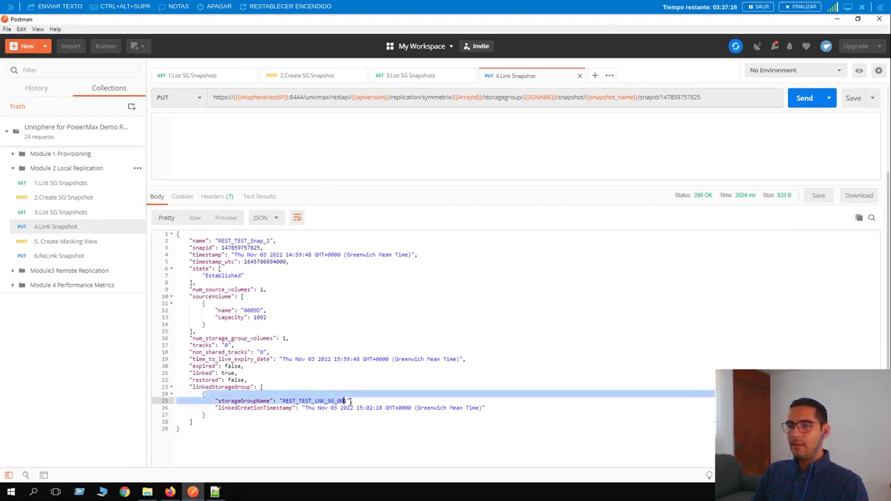
click(354, 401)
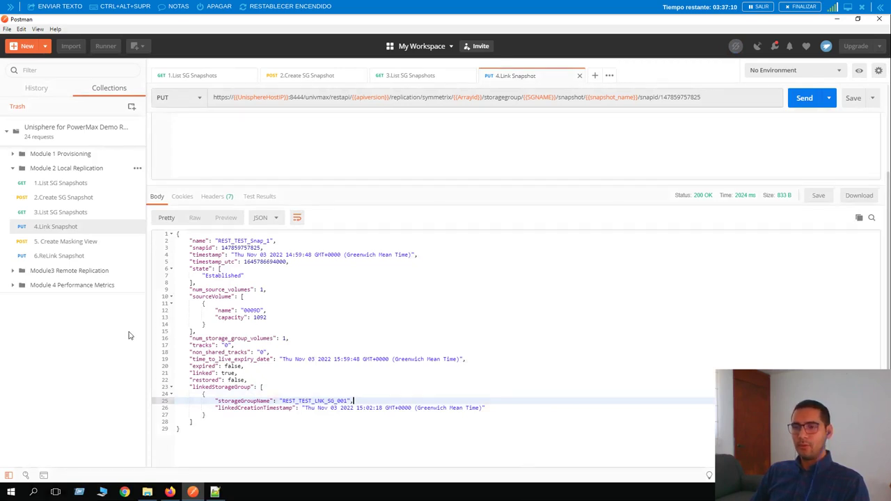
Create masking view SNAPSHOT_MV for storage group REST_TEST_LNK_SG_001, getting 201 Created
click(75, 242)
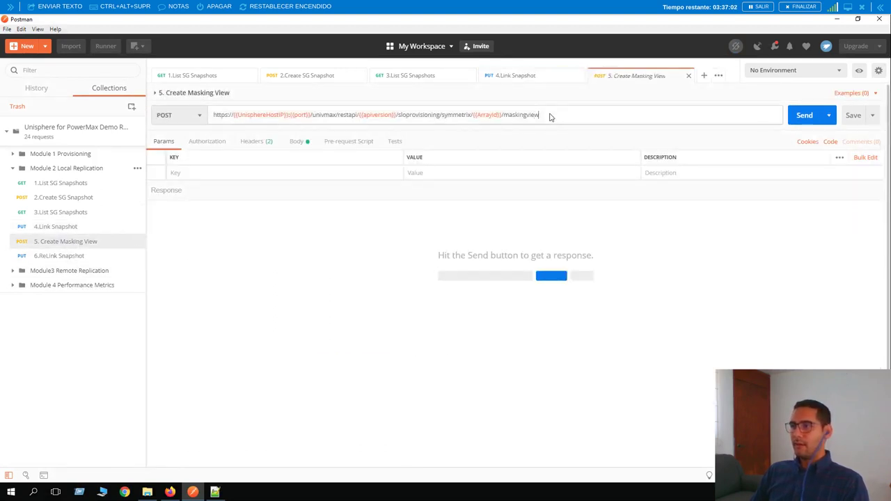
click(301, 142)
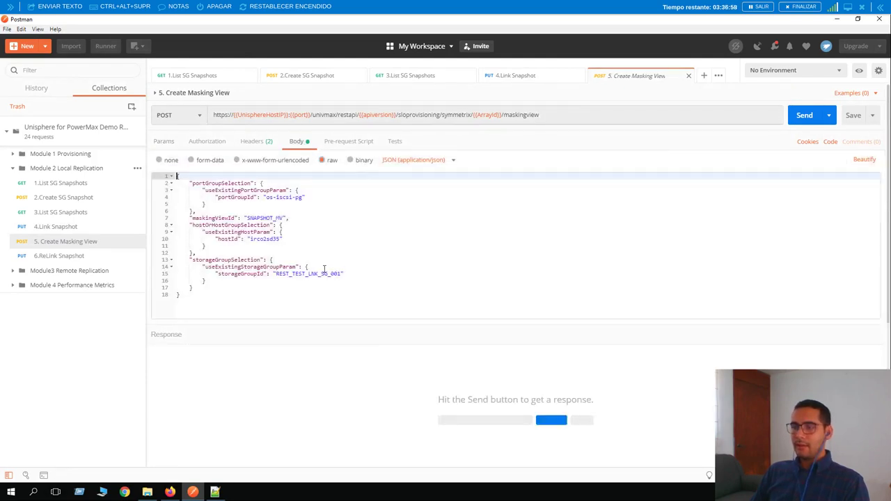
drag(341, 274, 273, 273)
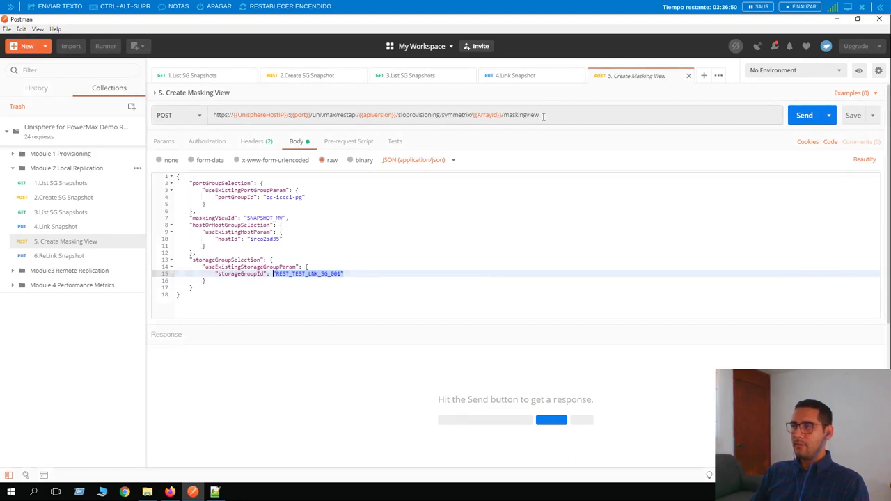
click(802, 117)
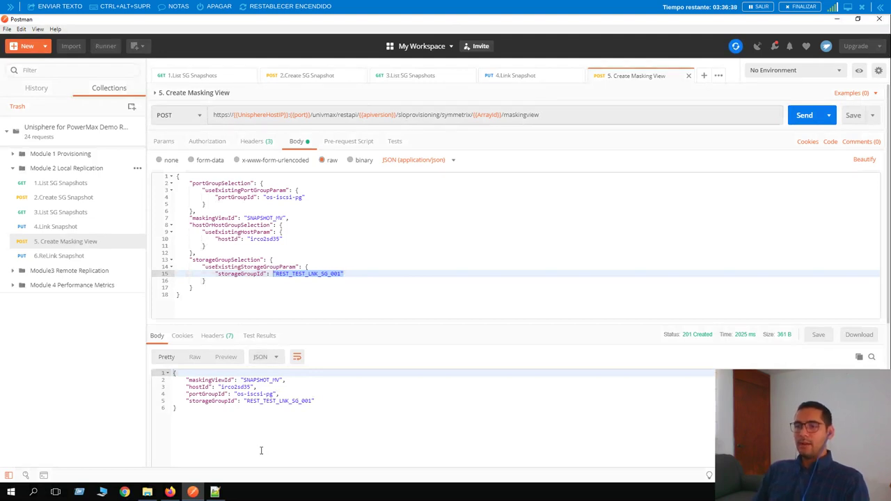
drag(314, 402, 79, 383)
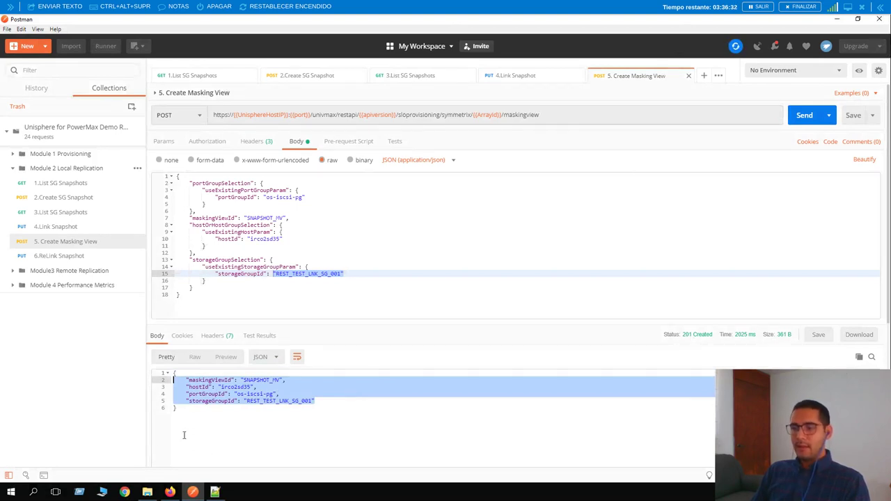
click(170, 493)
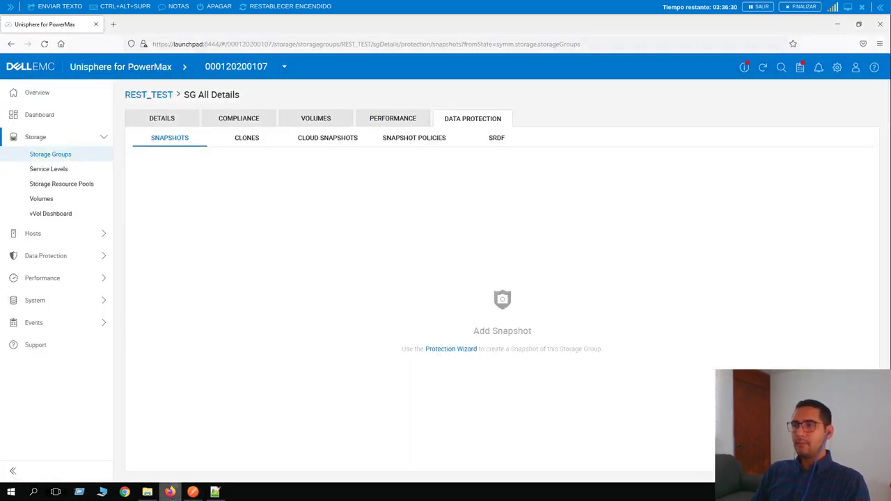
Filter Storage Groups by 'rest_' and view REST_TEST_LNK_SG_001's details
click(42, 155)
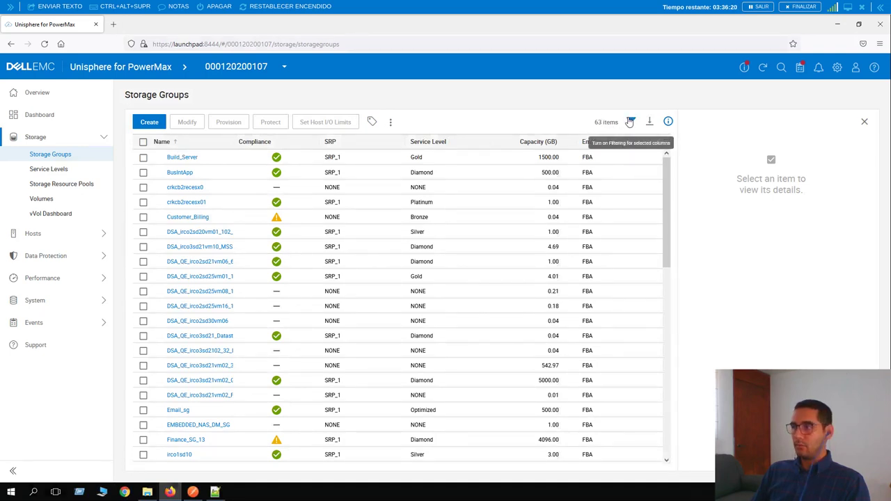
click(631, 122)
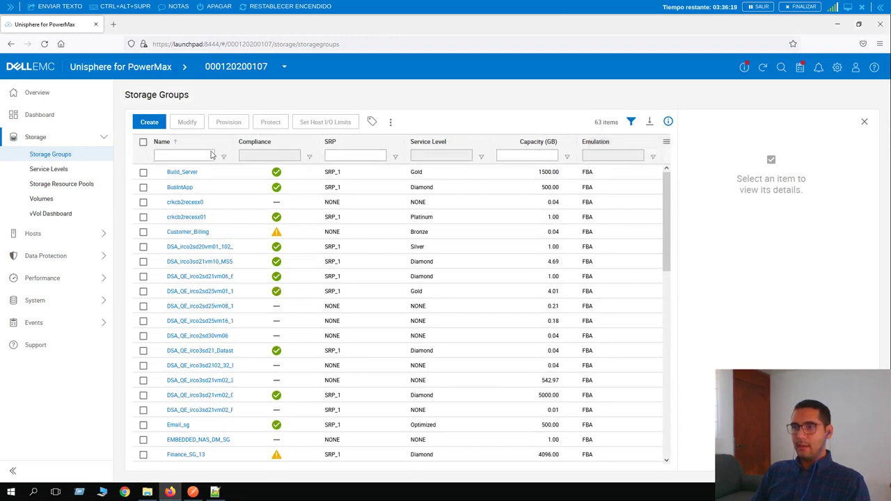
text(t_)
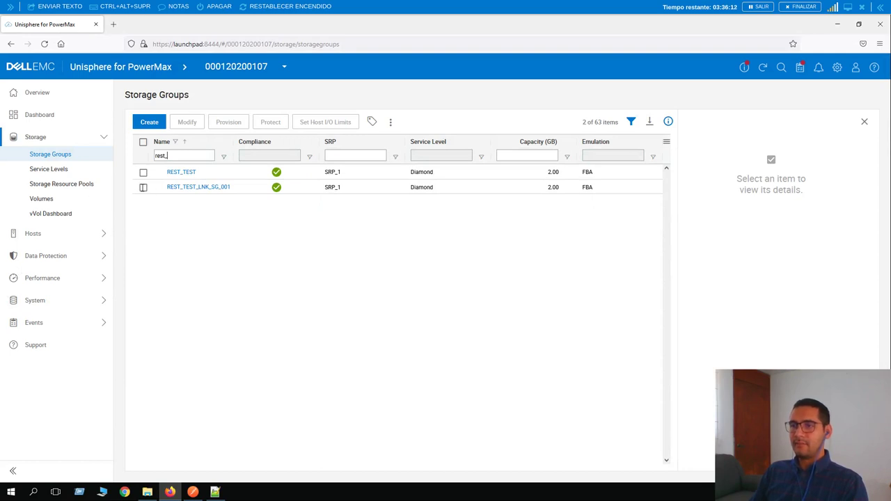
click(143, 172)
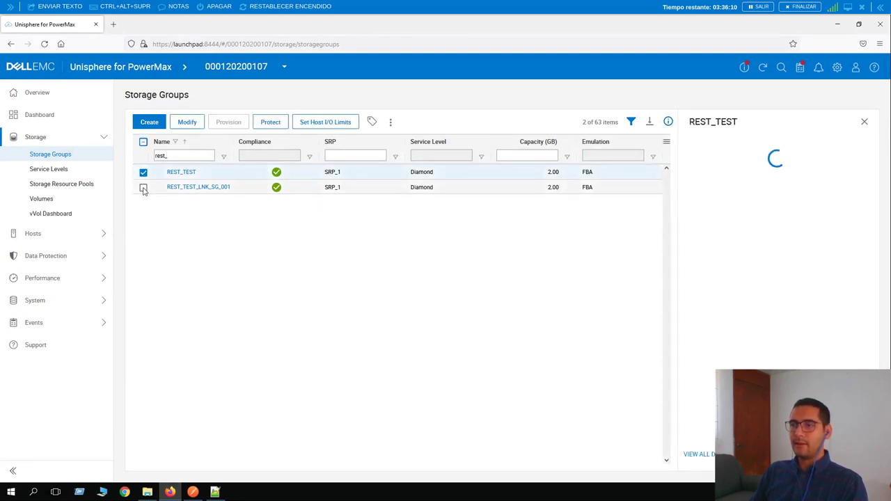
click(142, 187)
click(143, 173)
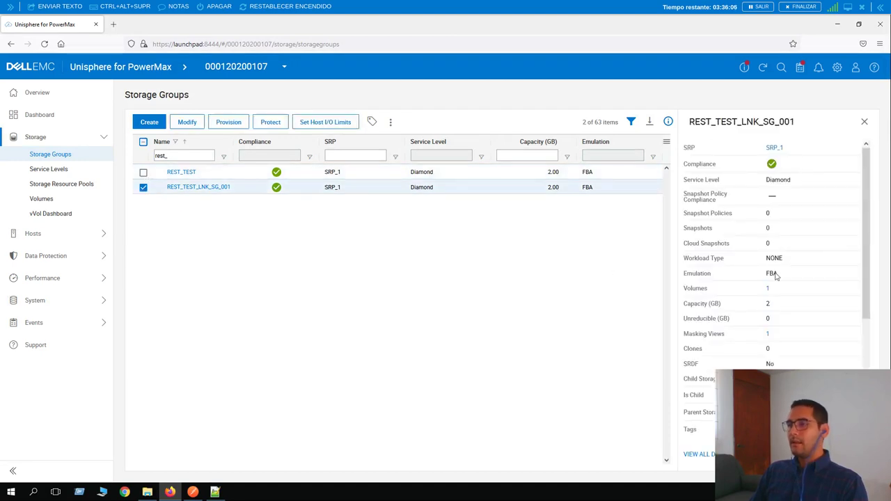
scroll(780, 227, down, 5)
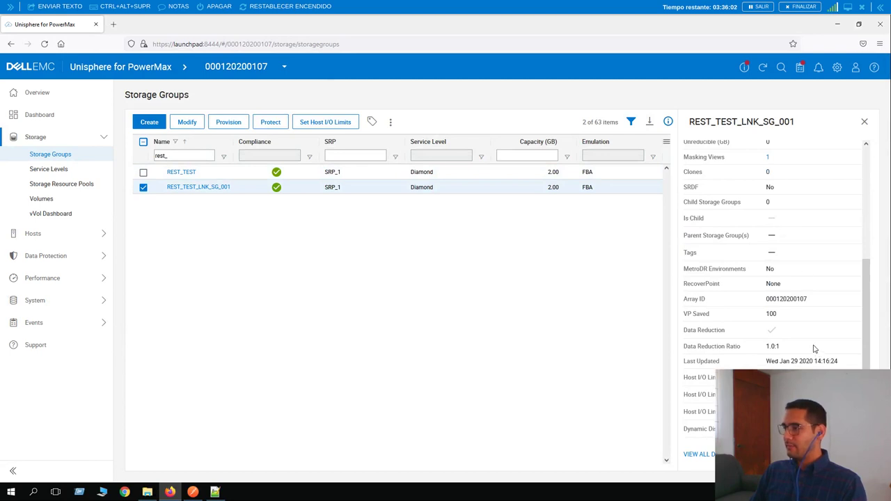
scroll(815, 347, up, 3)
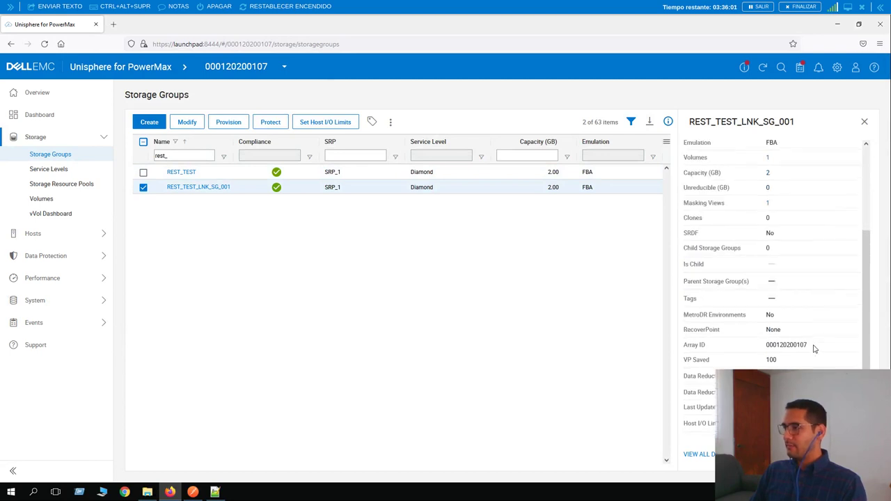
Inspect the masking view attached to REST_TEST_LNK_SG_001, then minimize Firefox
click(769, 208)
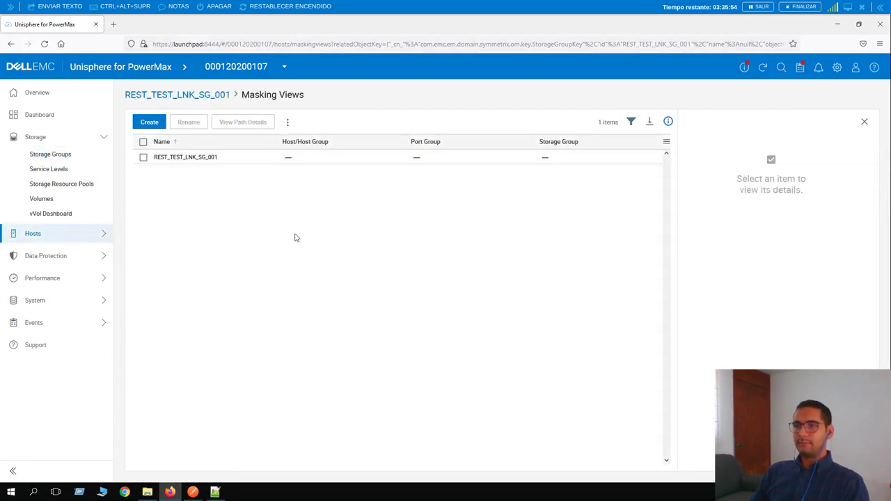
click(195, 159)
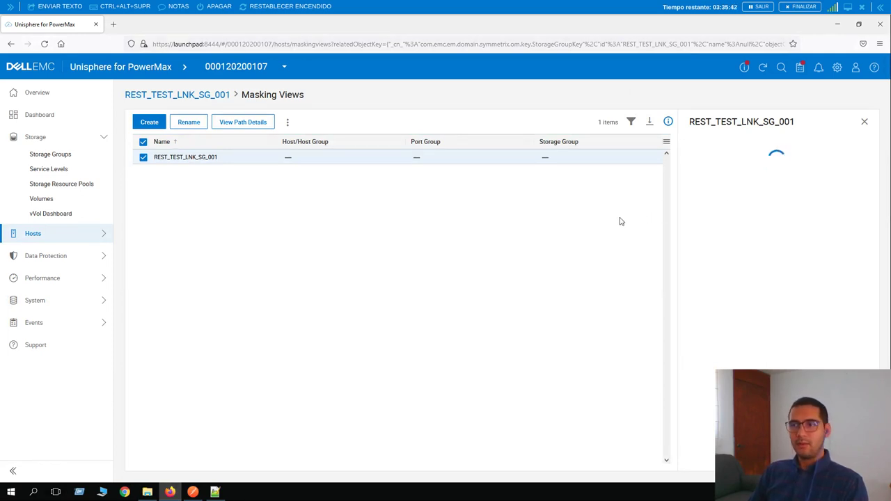
click(839, 27)
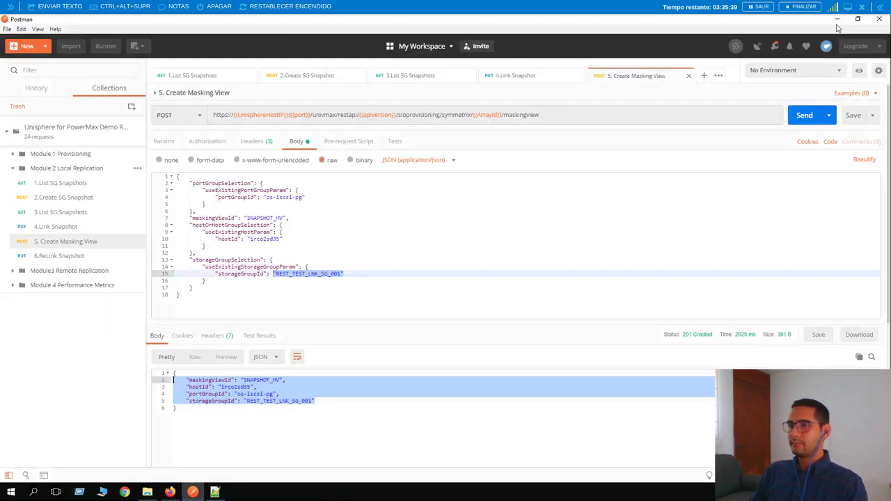
Change the 6.ReLink Snapshot body's storage_group_name to REST_TEST_LNK_SG_002 and send it
click(50, 256)
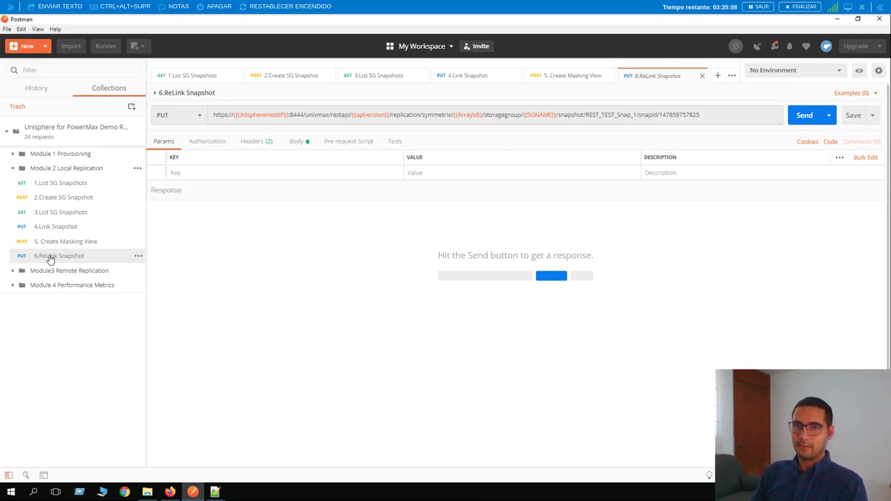
click(297, 144)
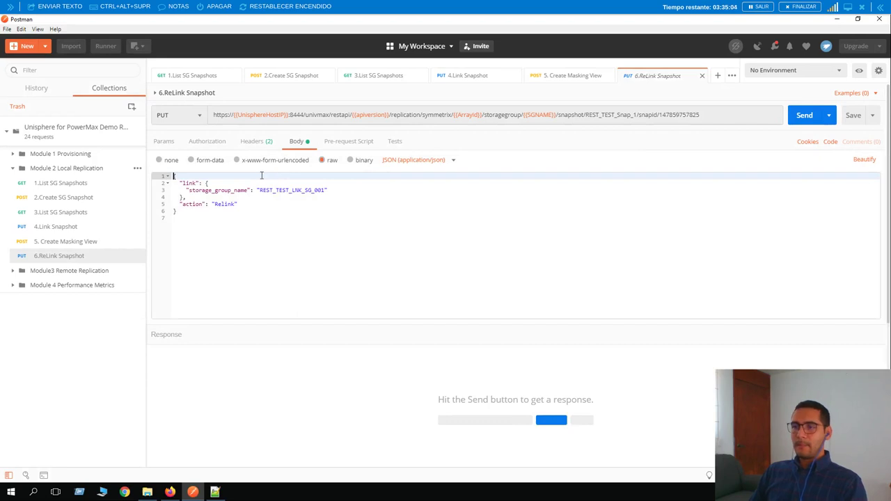
drag(197, 210, 178, 204)
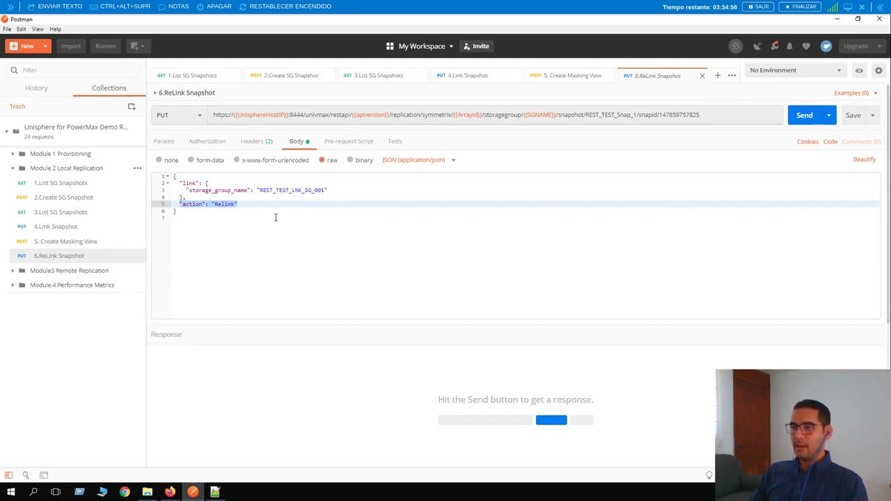
click(324, 190)
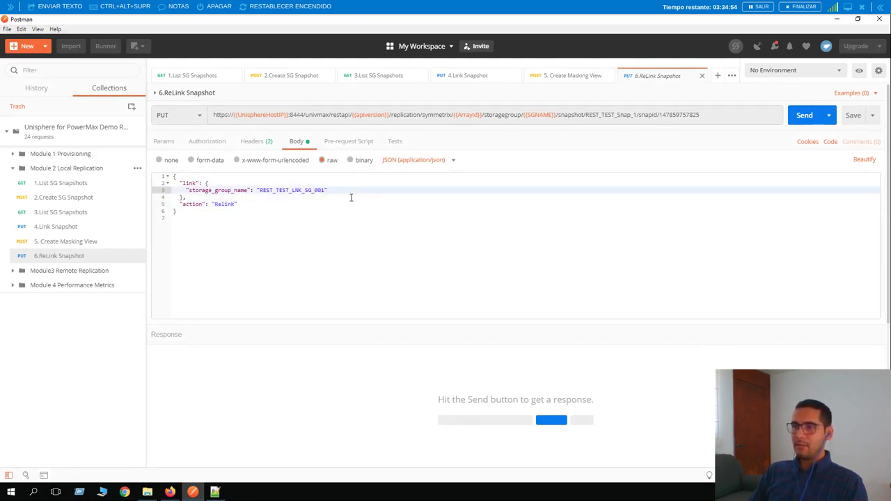
text(2)
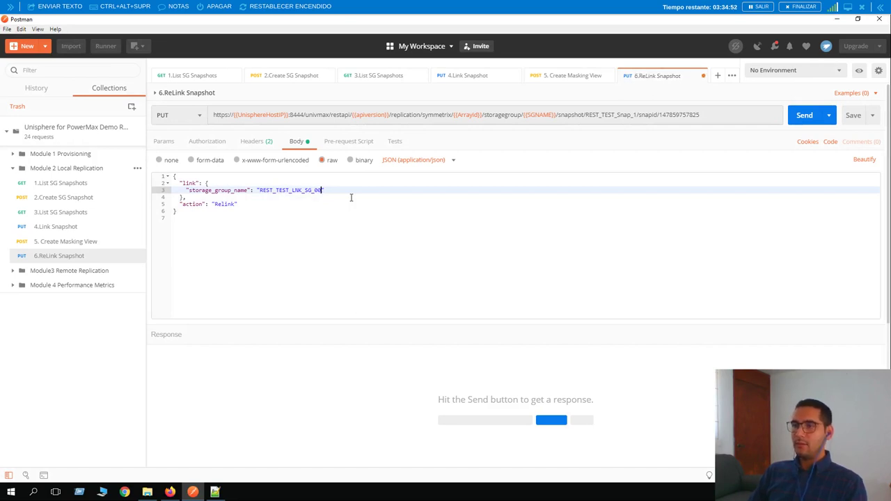
click(806, 115)
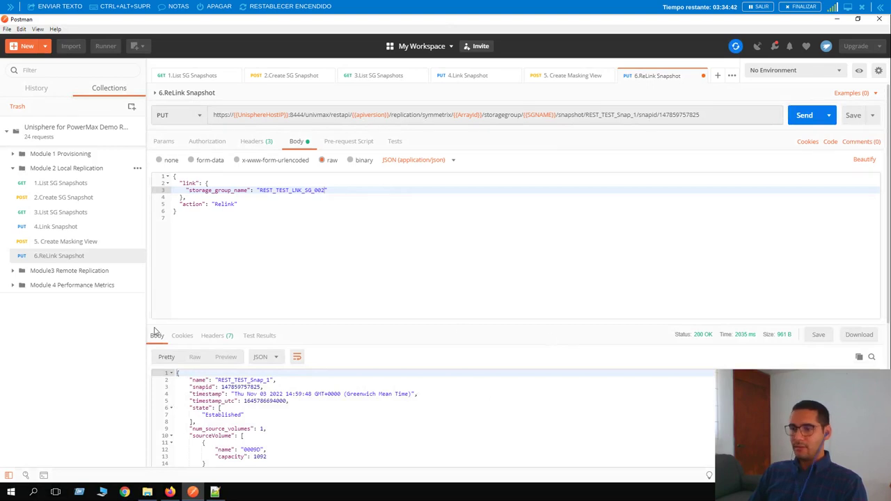
Highlight the linkedStorageGroup entries listing REST_TEST_LNK_SG_001 and REST_TEST_LNK_SG_002
scroll(149, 325, down, 1)
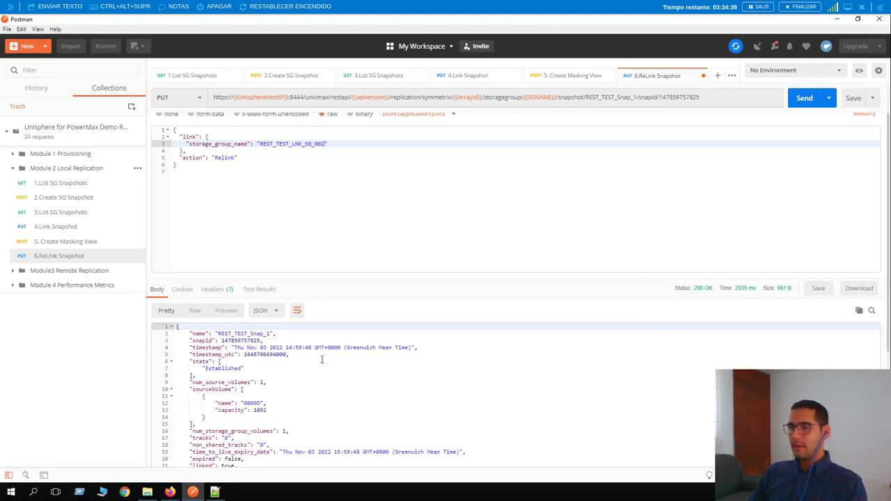
scroll(388, 408, down, 3)
scroll(380, 402, down, 1)
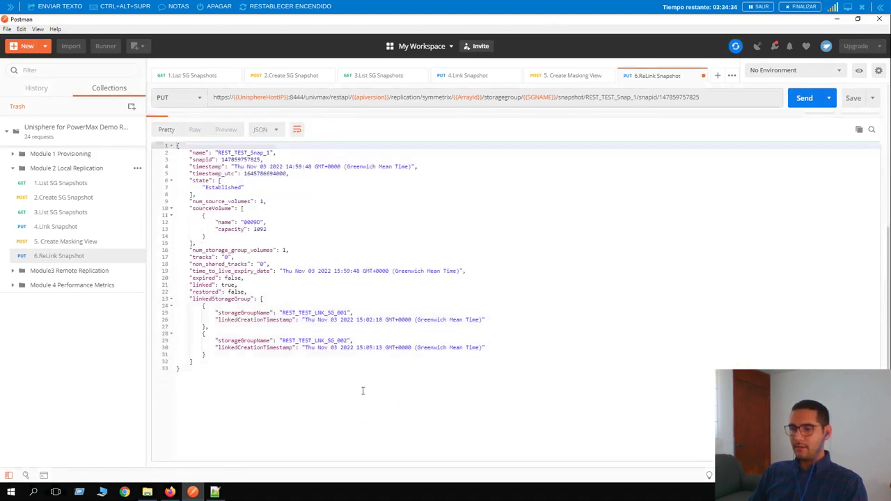
click(496, 348)
drag(160, 348, 104, 305)
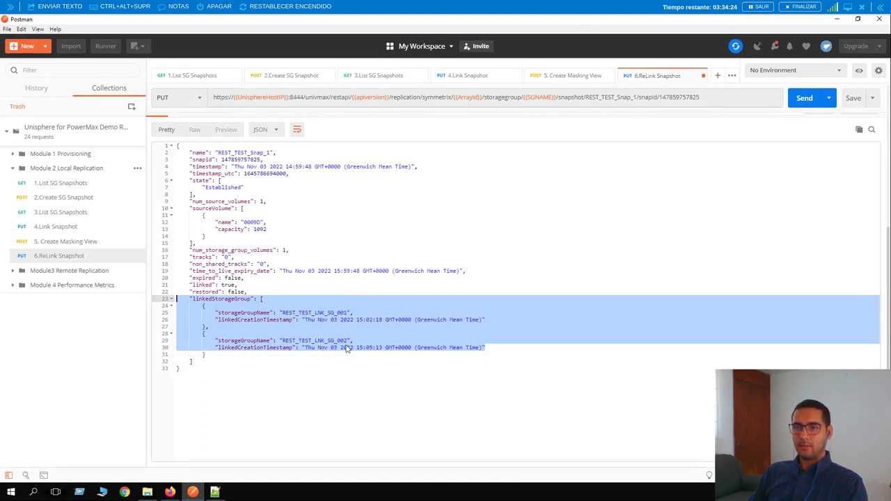
Check Unisphere's Storage Groups list now includes REST_TEST_LNK_SG_002, then minimize the browser
click(171, 493)
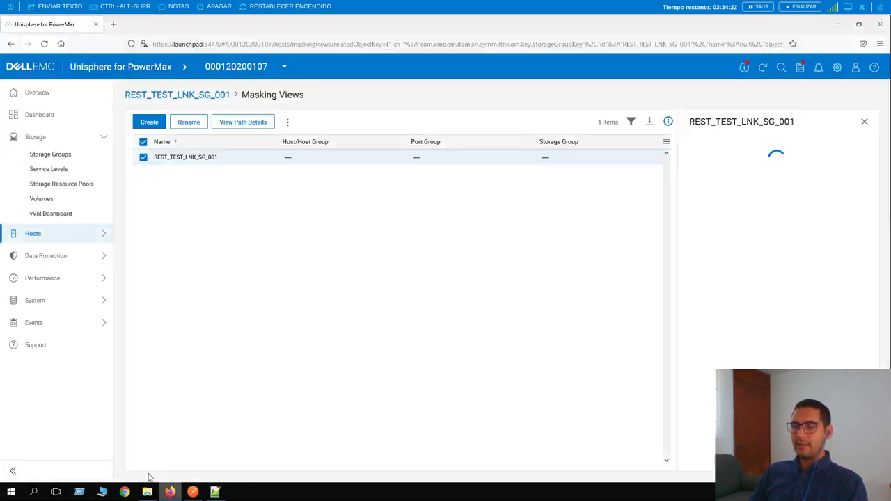
click(155, 99)
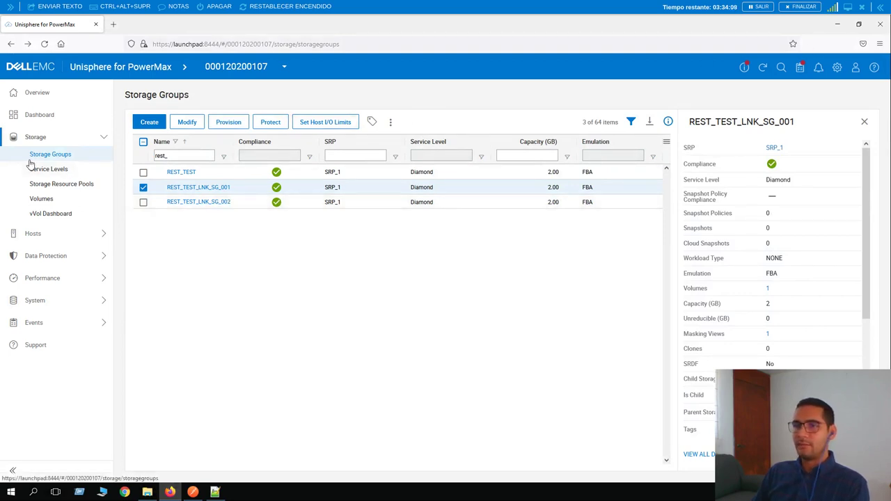
click(838, 25)
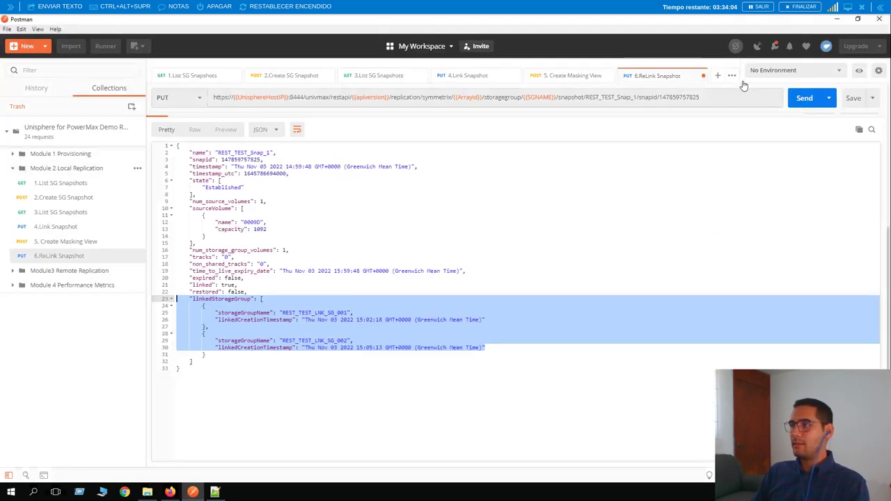
Close all six snapshot request tabs without saving and expand Module3 Remote Replication
click(703, 76)
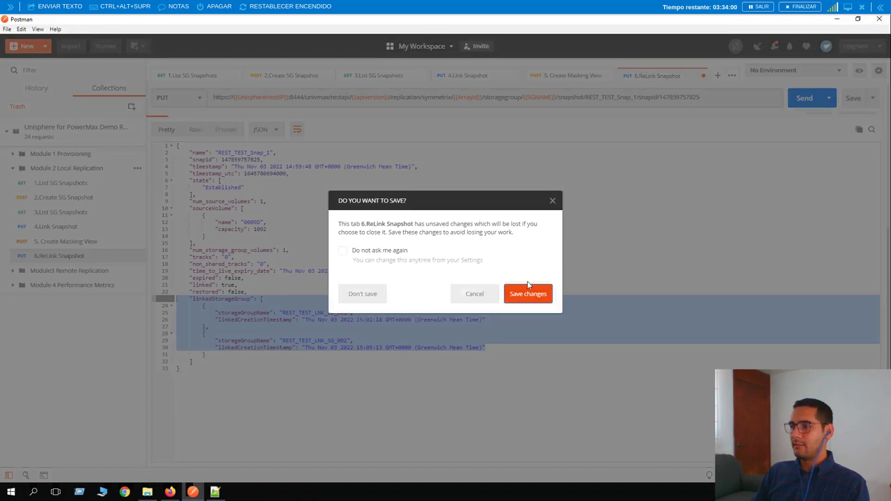
click(351, 300)
click(689, 76)
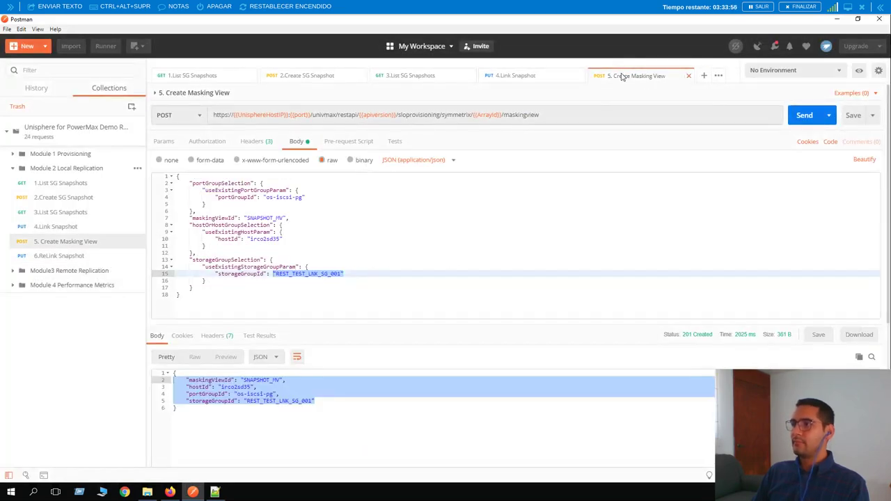
click(582, 76)
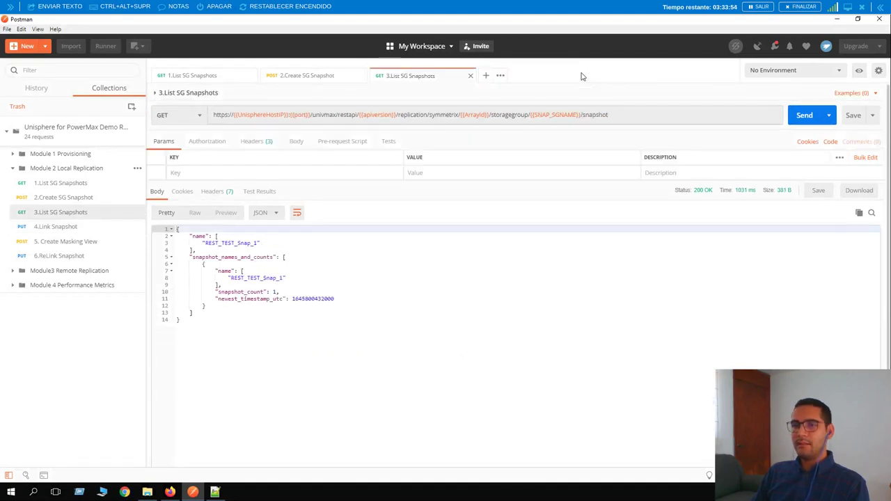
click(471, 76)
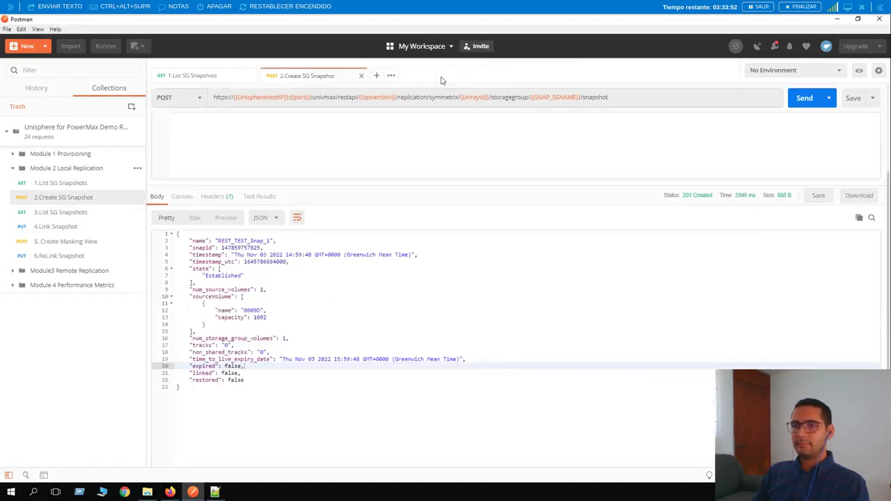
click(359, 76)
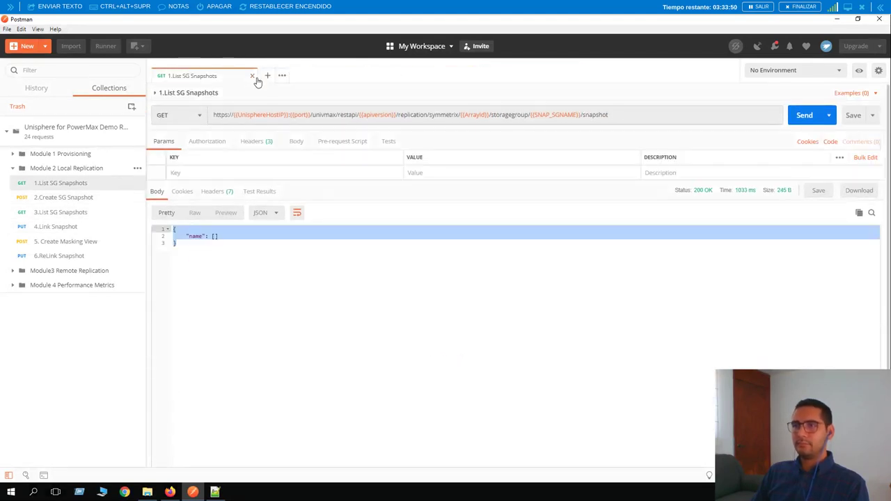
click(255, 78)
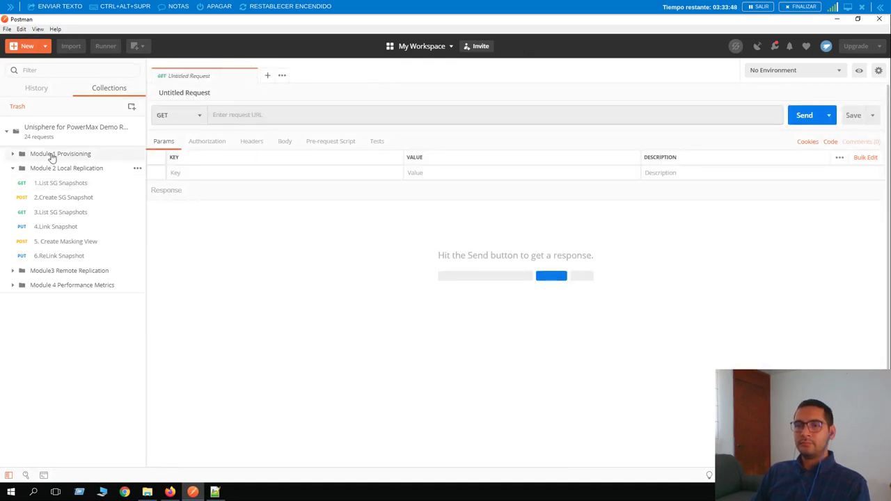
click(11, 168)
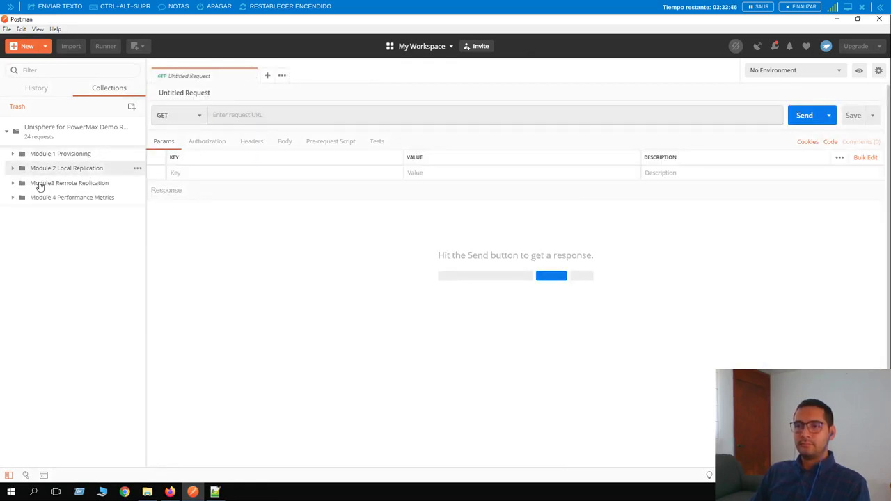
click(40, 184)
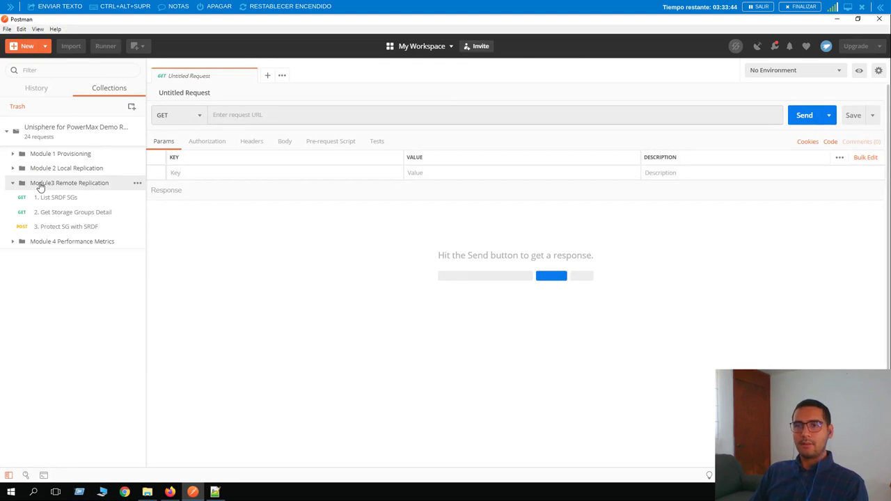
Run 1. List SRDF SGs (/storagegroup?hasSrdf=true) to get five SRDF groups, then open Get Storage Groups Detail
click(73, 199)
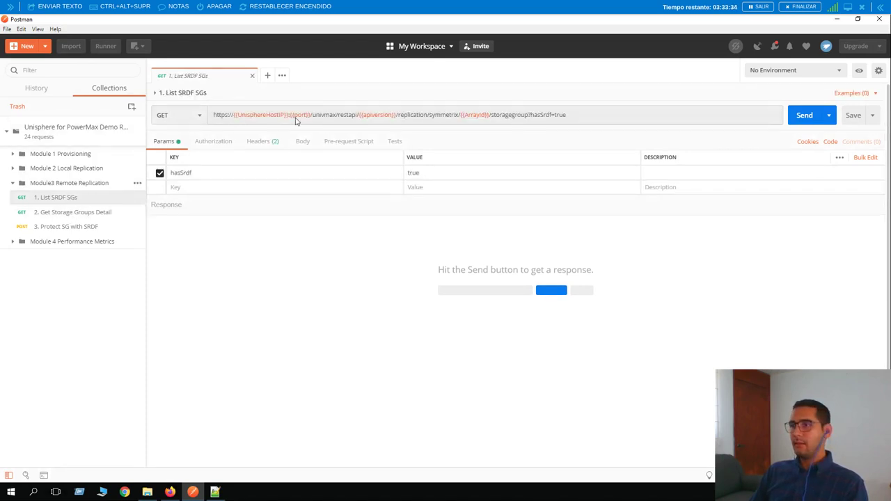
drag(490, 115, 597, 118)
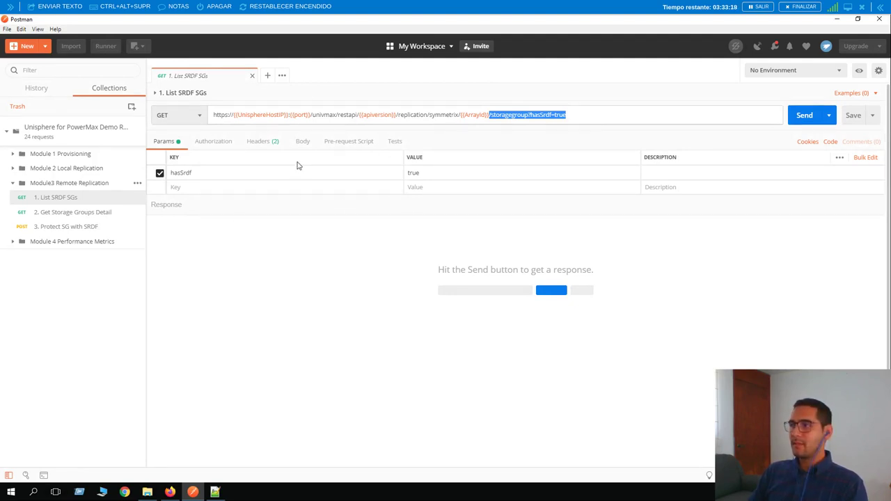
click(807, 117)
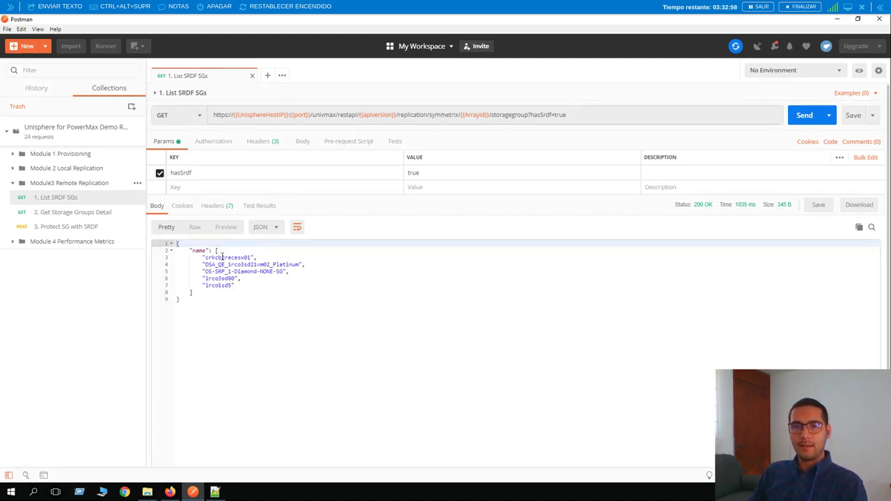
click(83, 213)
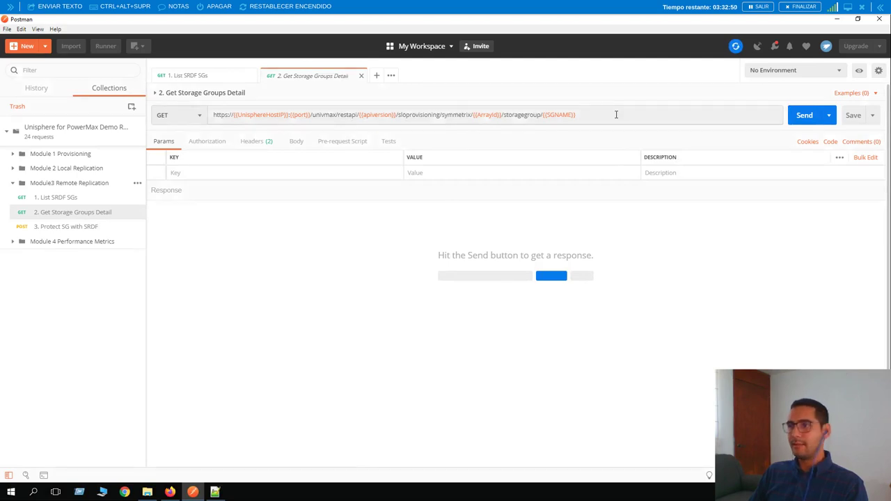
Send Get Storage Groups Detail, highlight REST_TEST's unprotected: true line, and open 3. Protect SG with SRDF
click(806, 117)
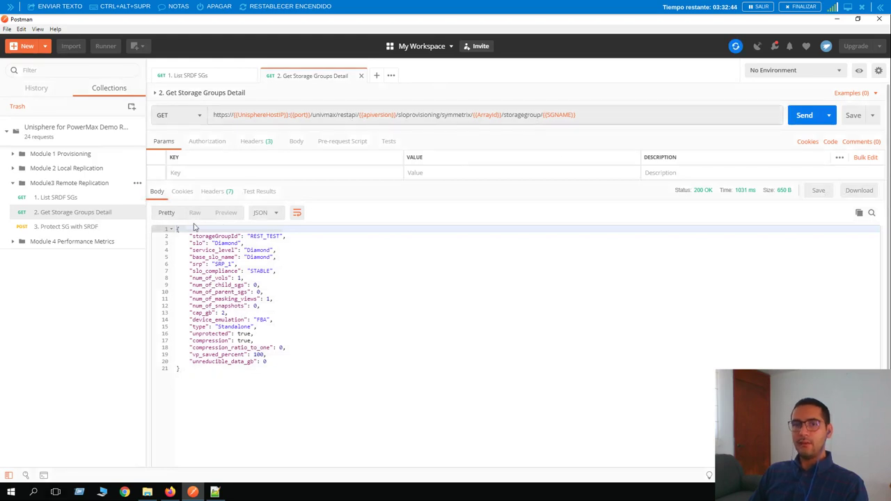
double_click(225, 333)
click(170, 334)
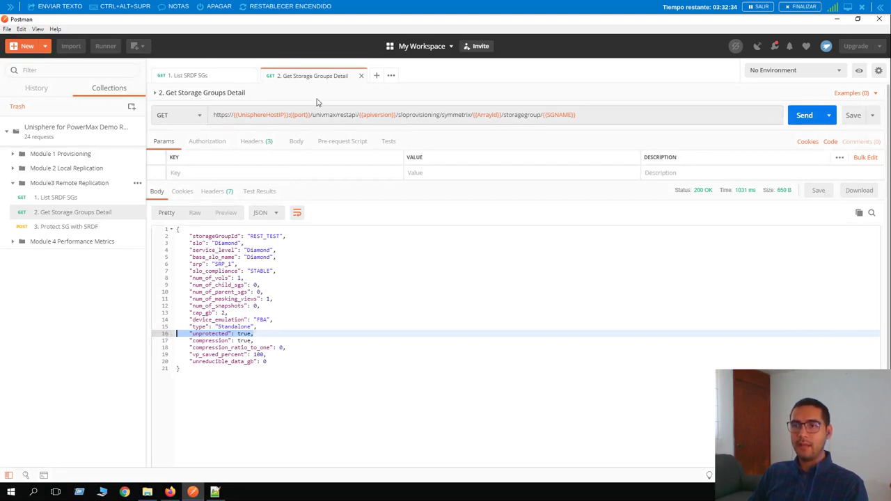
click(52, 229)
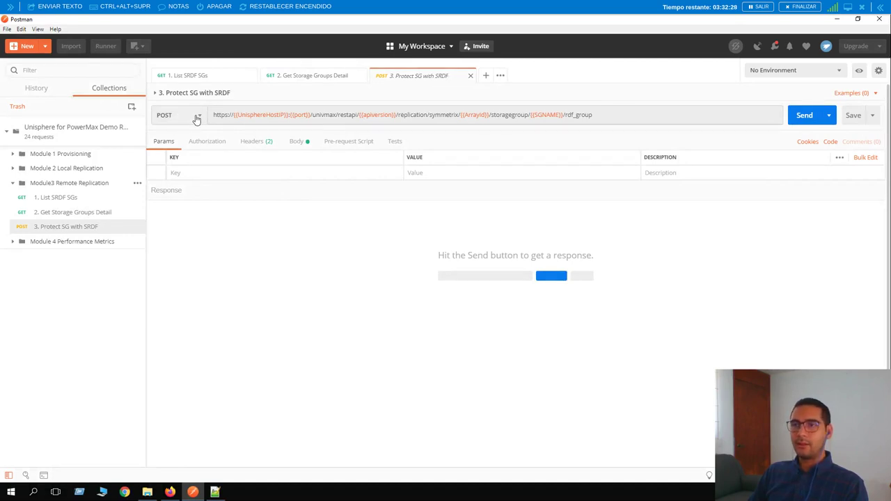
Review the protect request's URL variables and body values remoteSymmId and remote storage group DTW_REST_2022
click(644, 114)
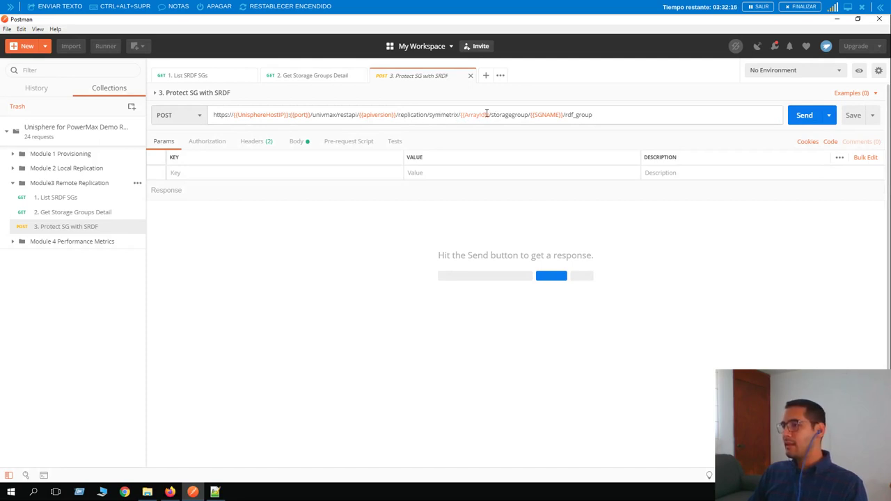
mouse_move(481, 117)
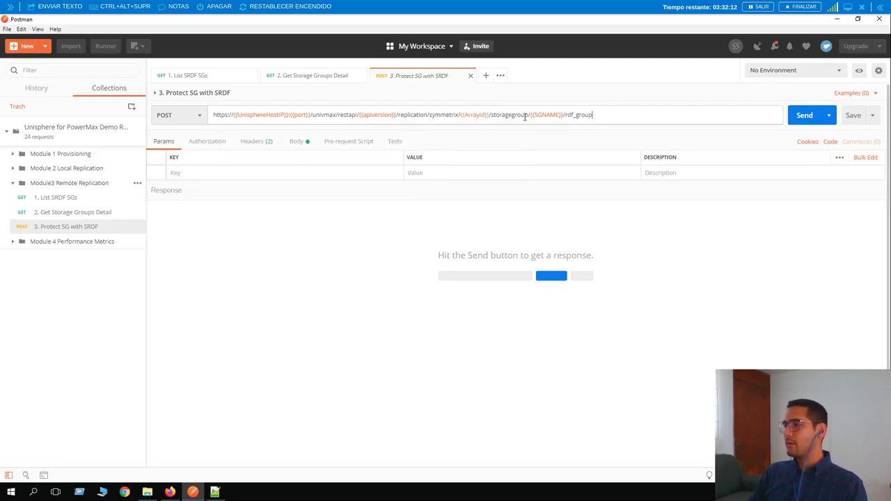
mouse_move(549, 117)
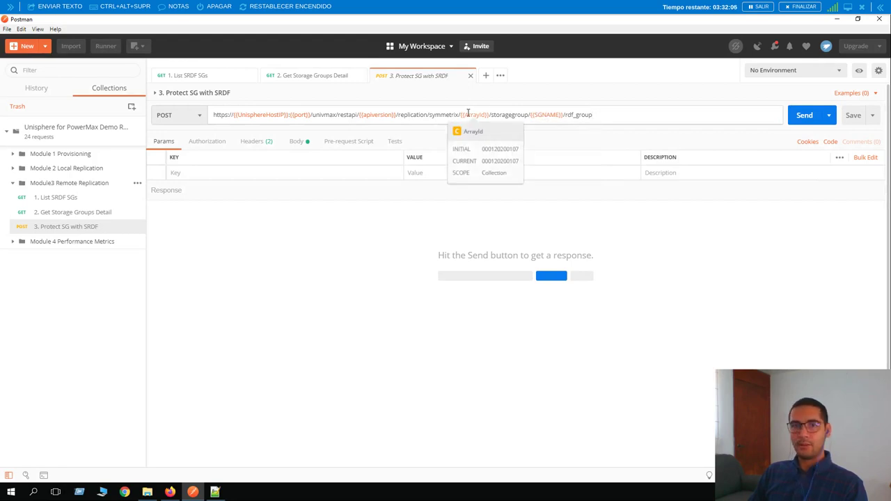
click(298, 143)
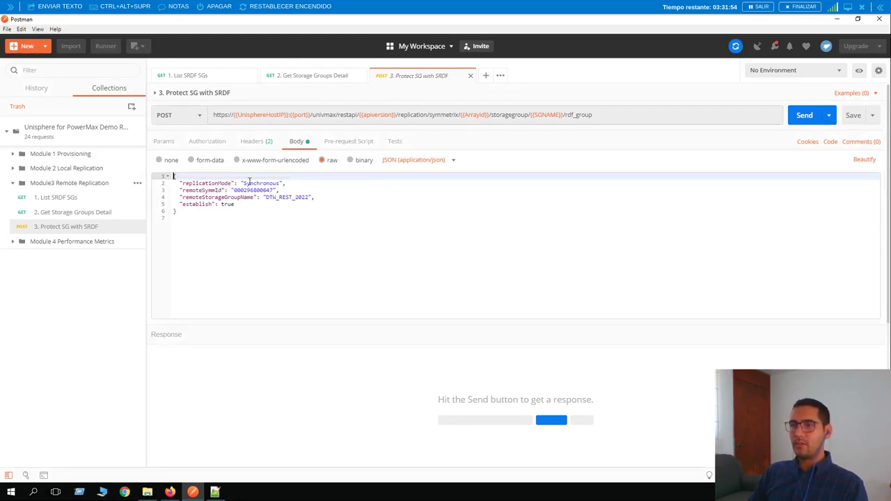
double_click(265, 191)
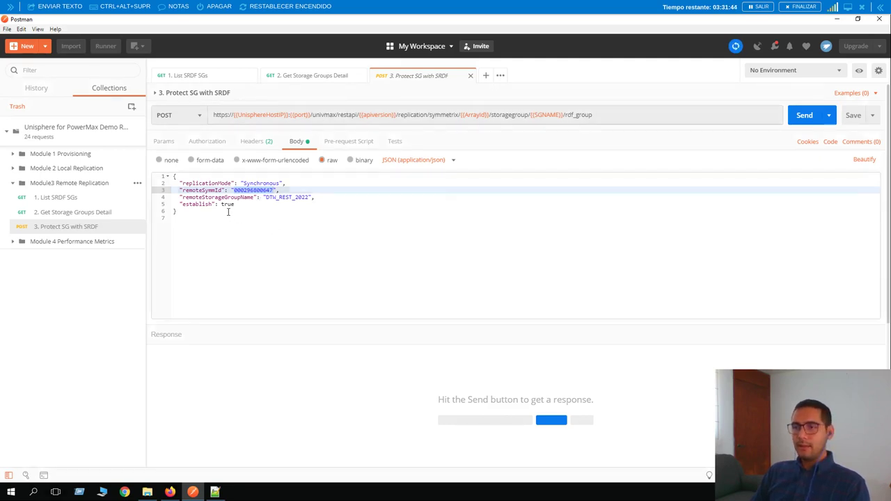
double_click(294, 197)
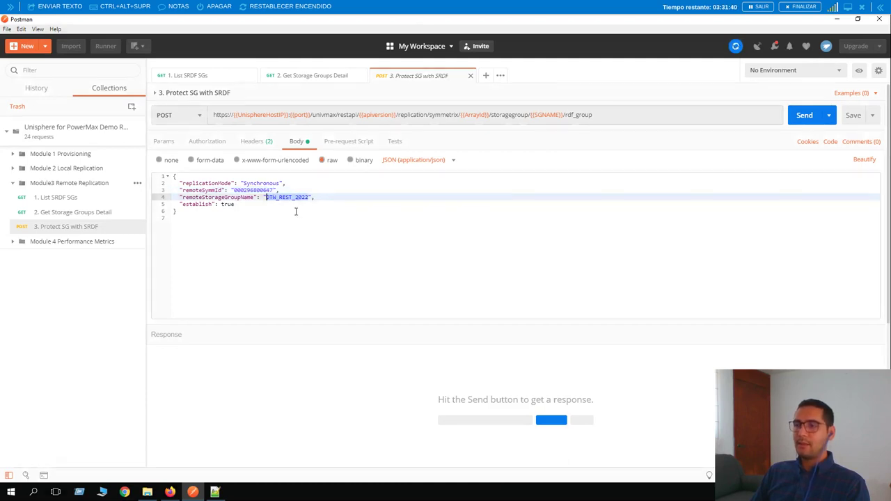
Send the SRDF protect request for REST_TEST, confirming 201 Created and its volumeRdfTypes entry
click(806, 116)
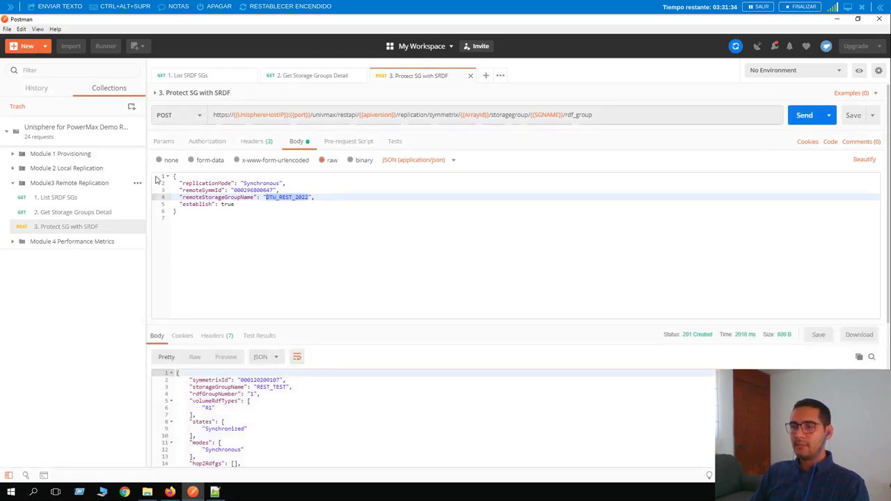
scroll(156, 180, down, 3)
scroll(156, 180, down, 1)
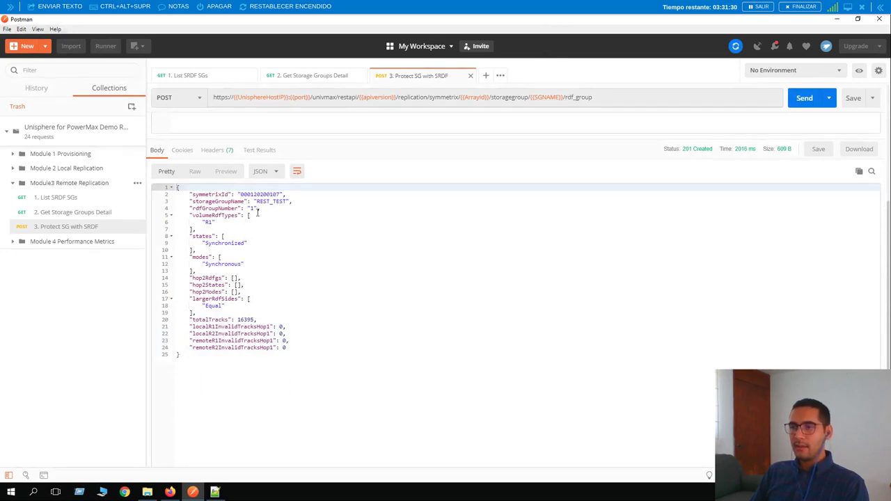
click(194, 235)
click(266, 230)
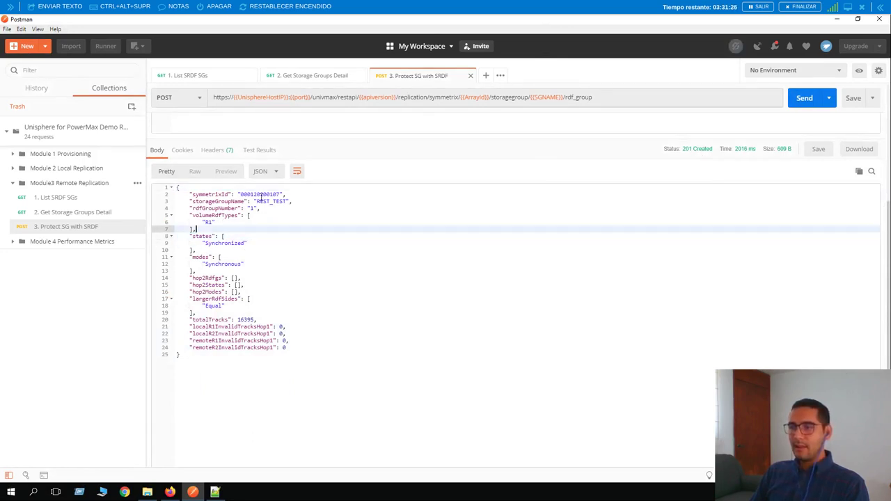
click(311, 82)
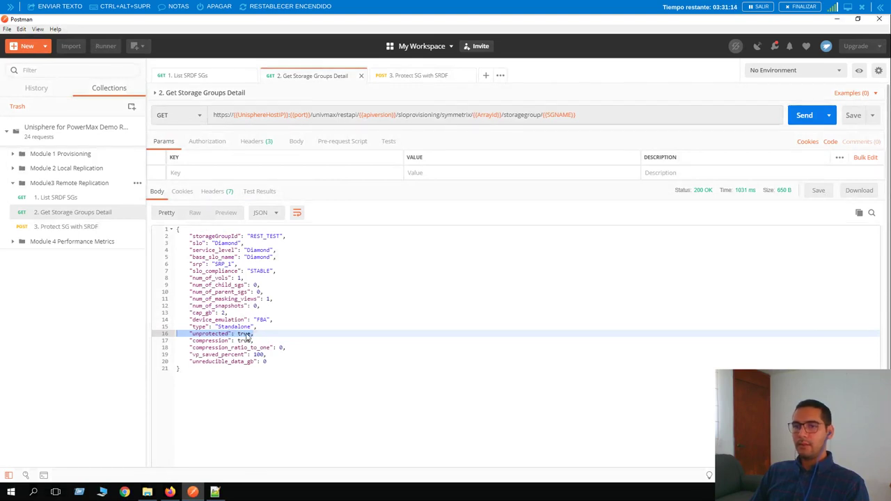
Confirm REST_TEST now shows unprotected: false, then close all three request tabs and collapse Module3
click(802, 117)
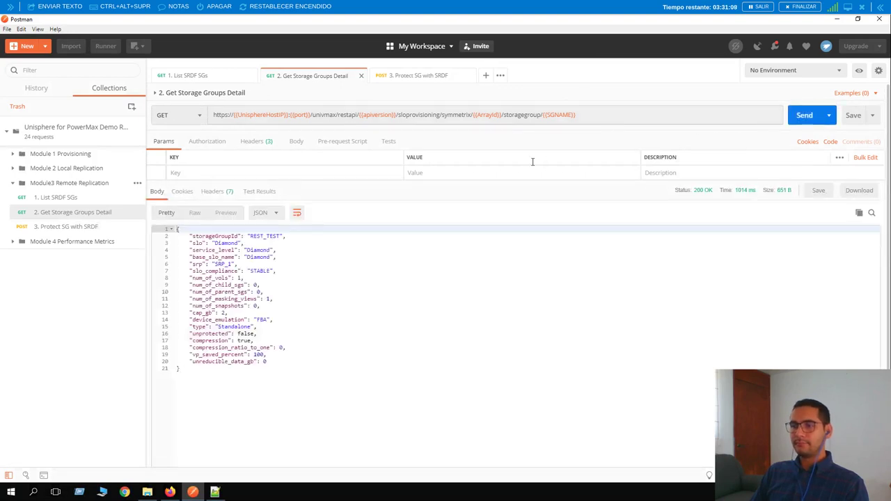
drag(257, 335, 151, 336)
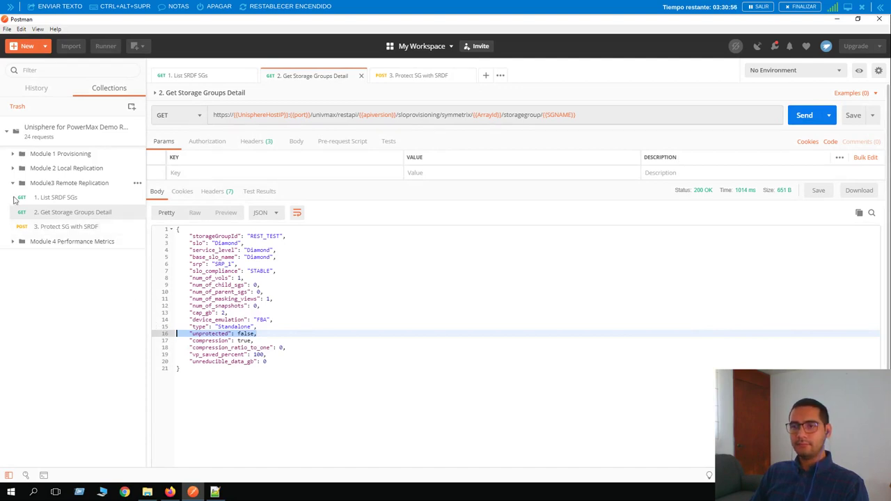
click(459, 79)
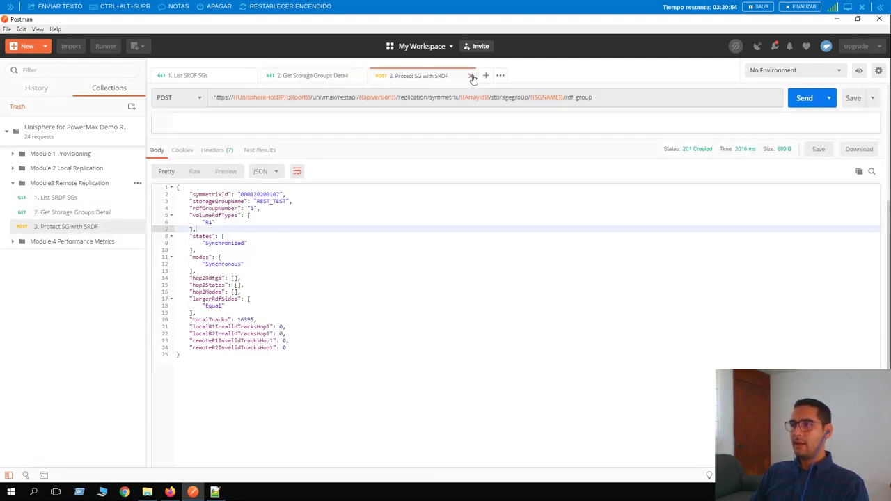
click(472, 77)
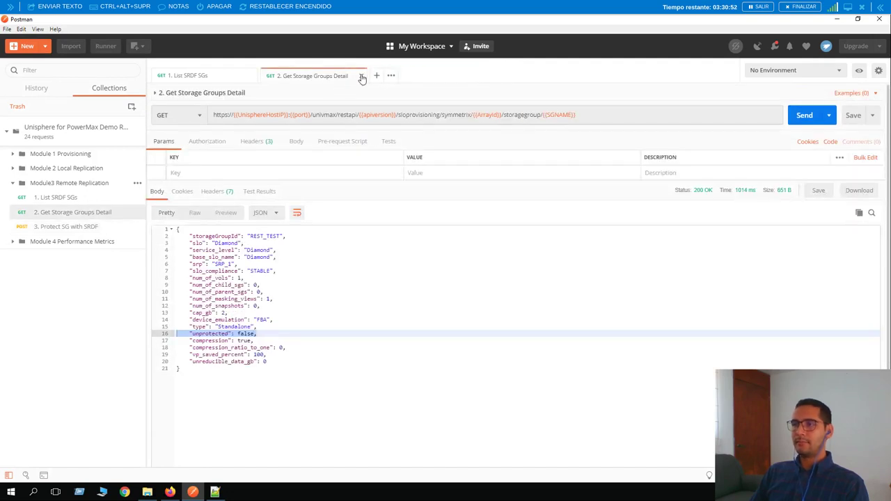
click(232, 76)
click(253, 76)
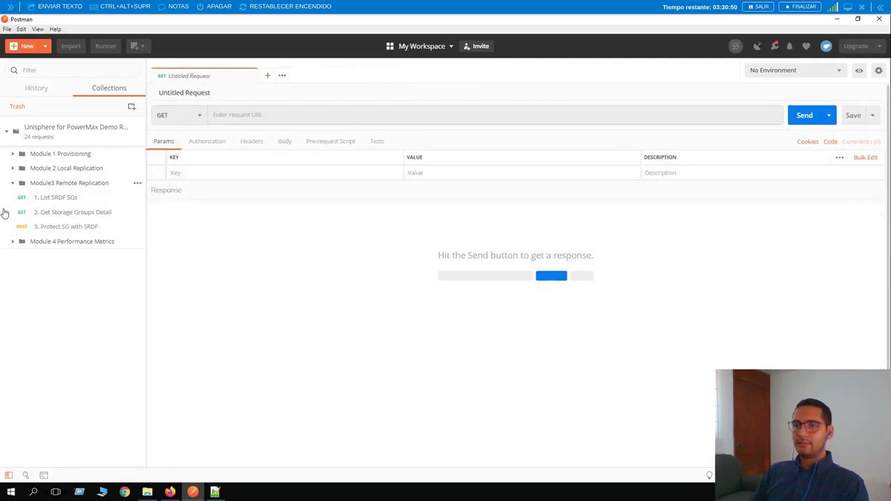
click(14, 184)
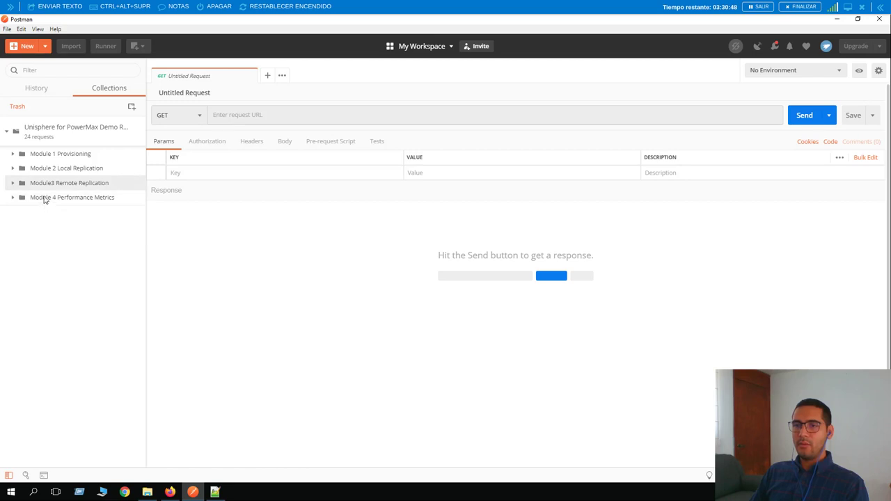
Expand Module 4 Performance Metrics and open the 1.Get Performance Categories Helper GET request
click(44, 199)
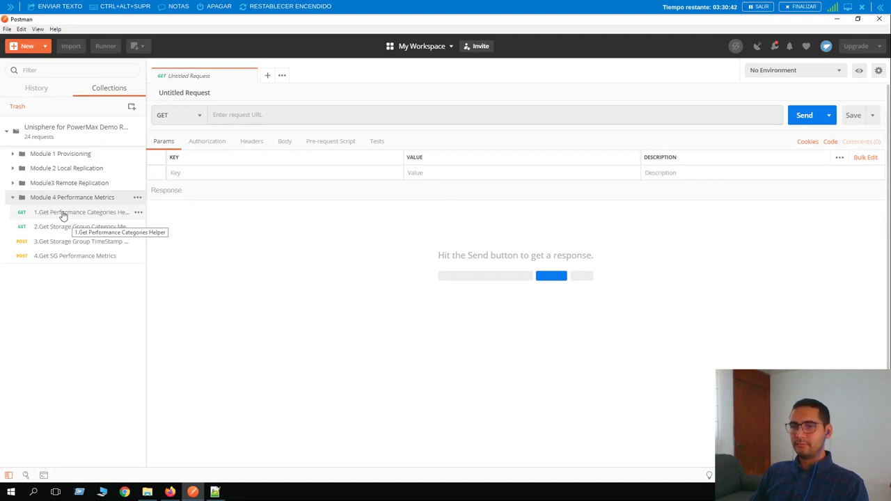
click(57, 213)
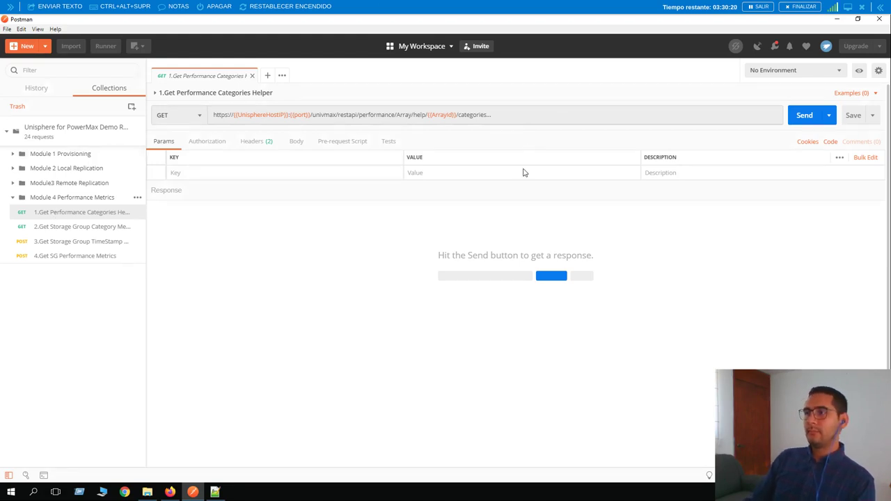
Send the performance categories request for {{ArrayId}}, listing categoryName values from Array to IHyperLinkPort
click(502, 119)
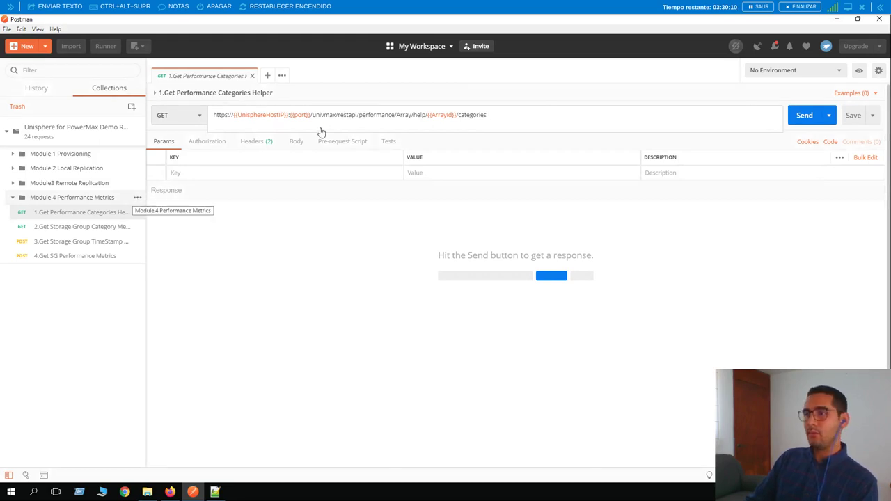
double_click(403, 114)
click(418, 114)
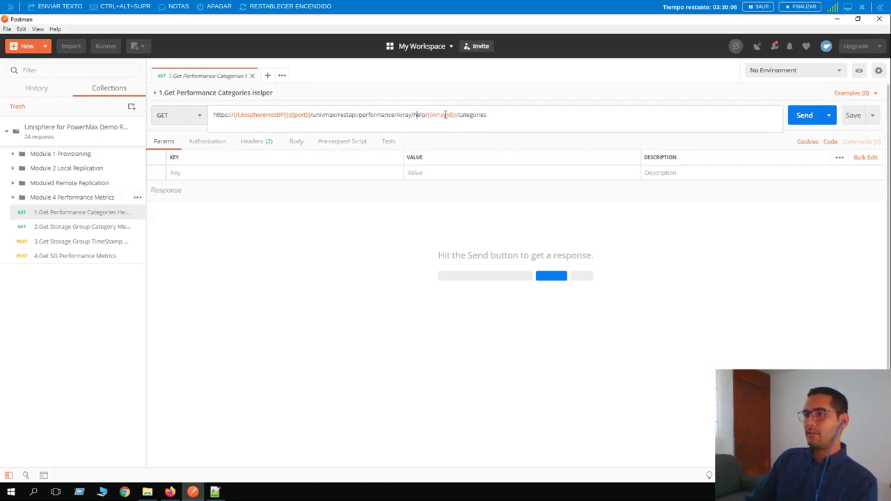
mouse_move(445, 115)
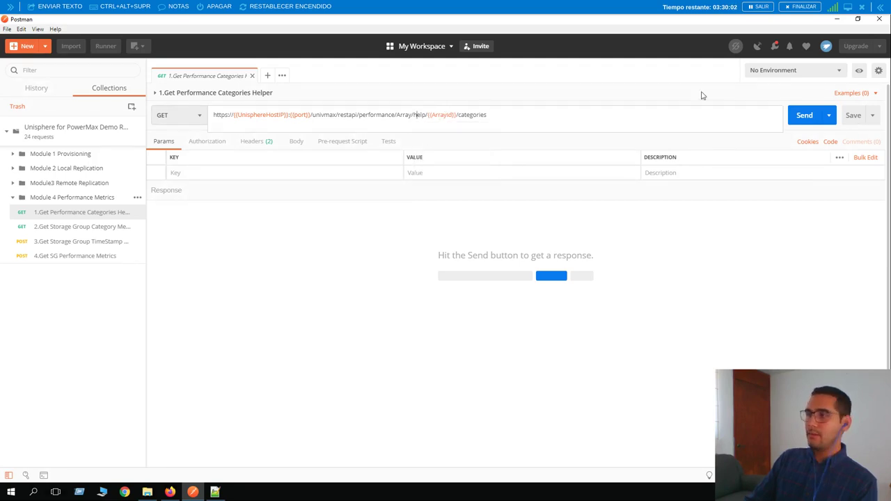
click(801, 116)
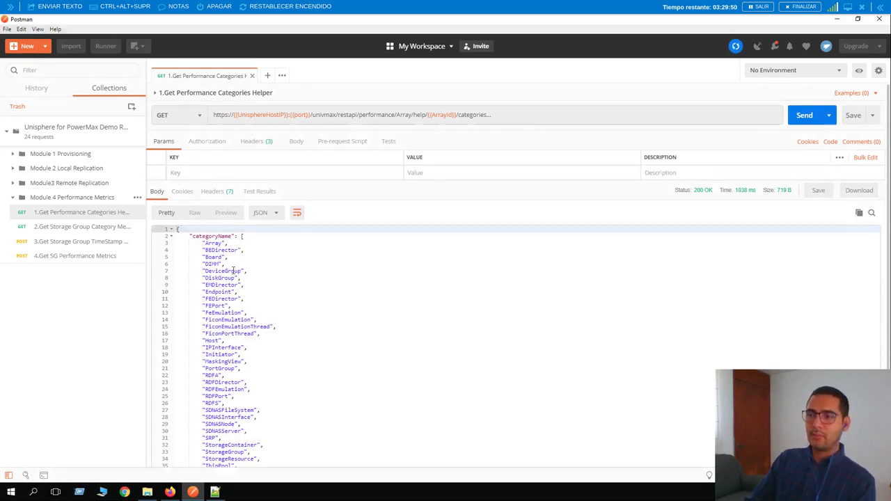
scroll(233, 272, down, 3)
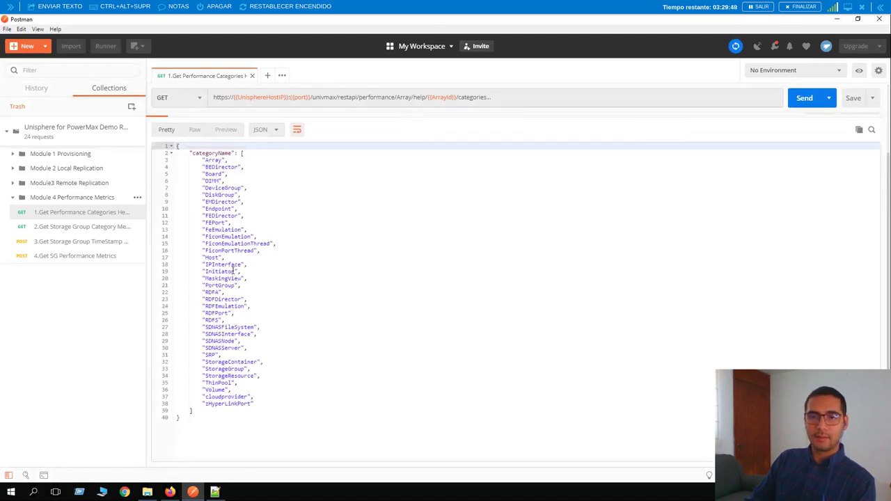
Send 2.Get Storage Group Category Metrics Helper, noting HostIOs and HostMBs, then open 4.Get SG Performance Metrics
click(90, 235)
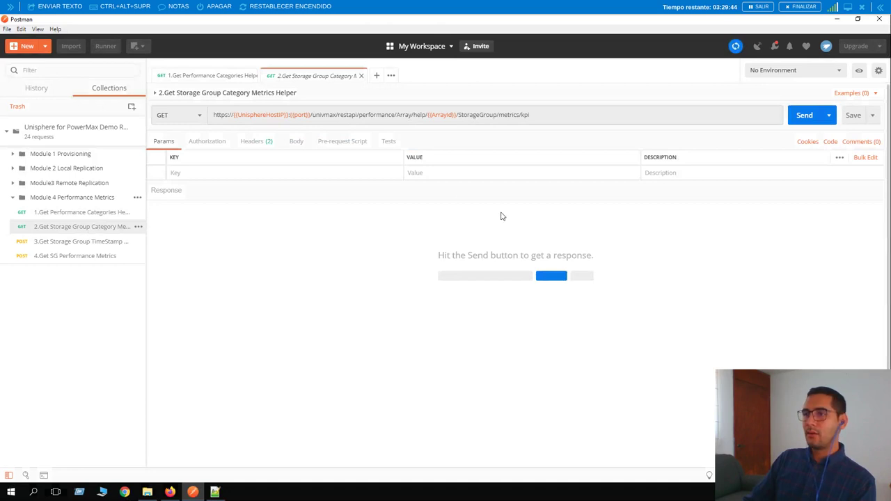
click(543, 114)
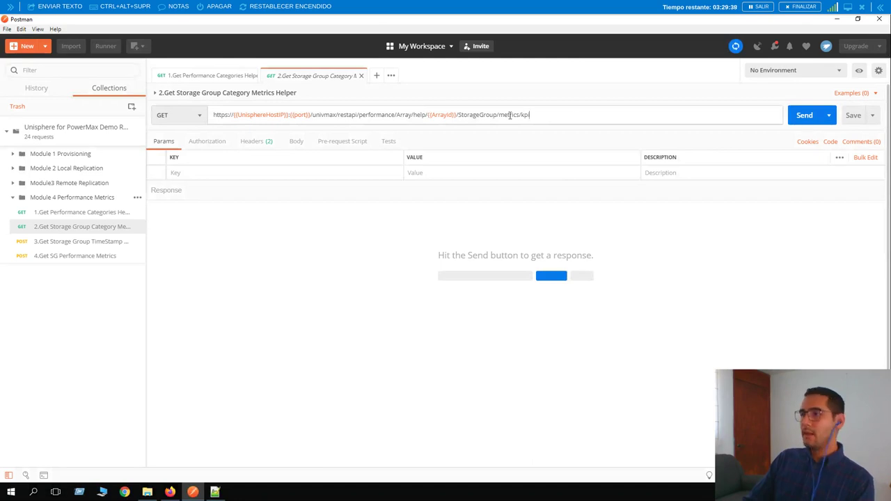
click(803, 117)
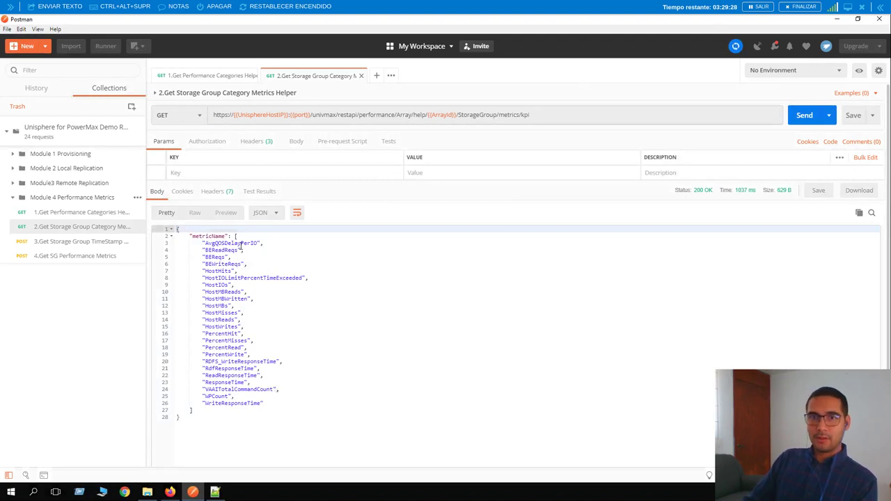
drag(273, 403, 120, 261)
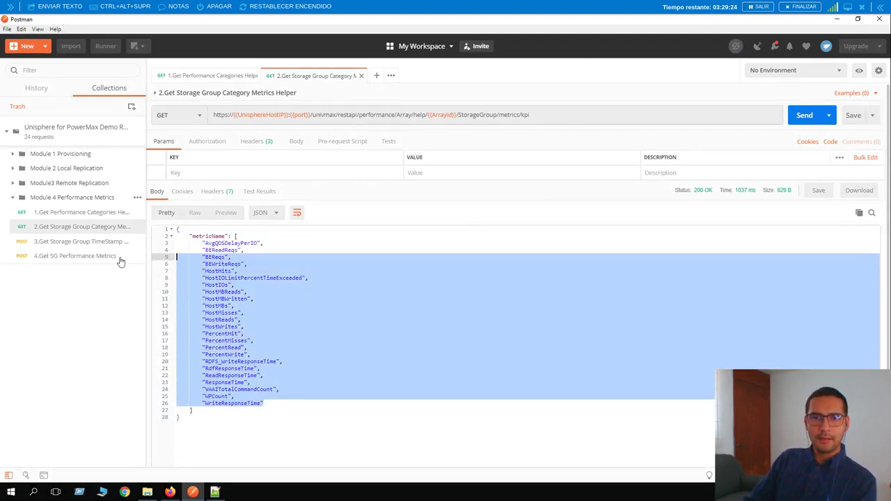
click(233, 265)
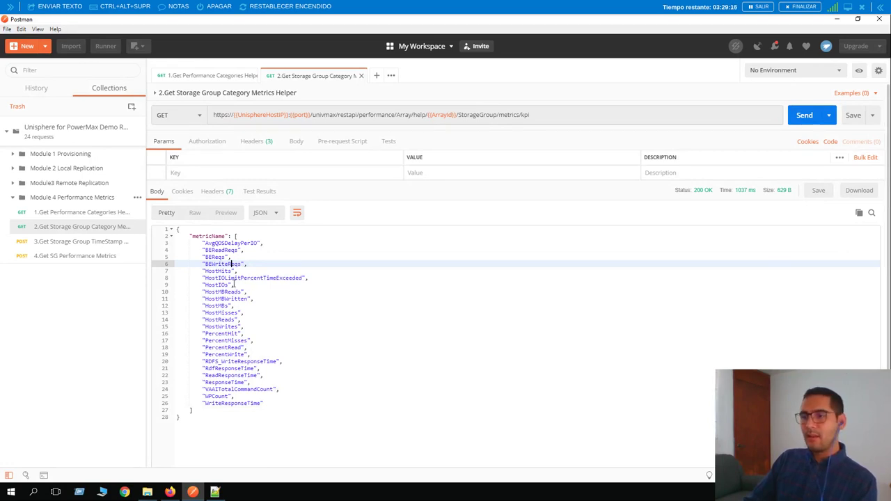
double_click(220, 286)
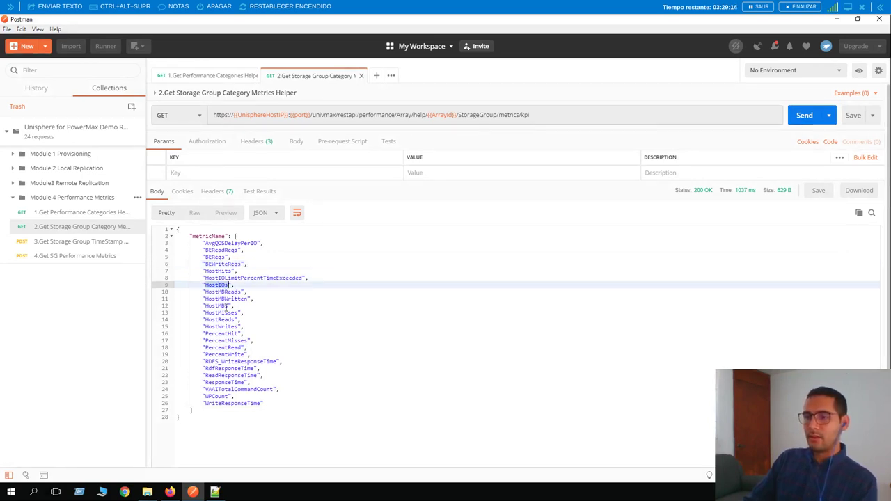
double_click(221, 307)
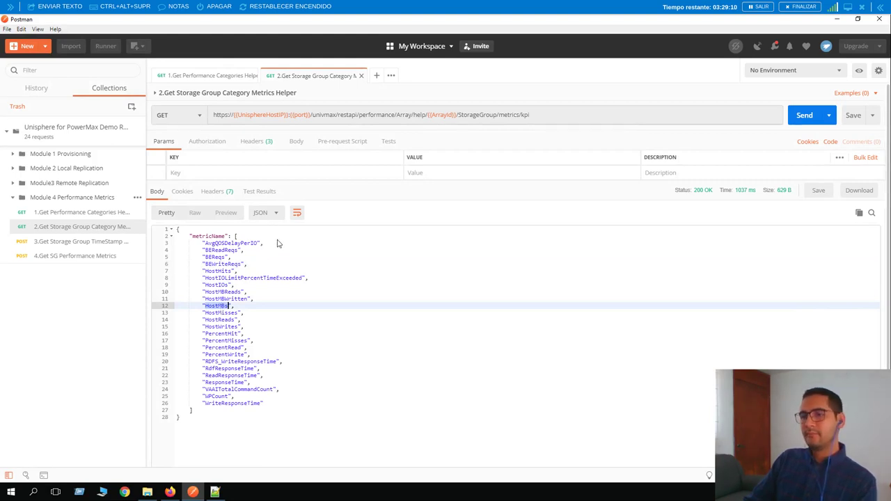
click(91, 256)
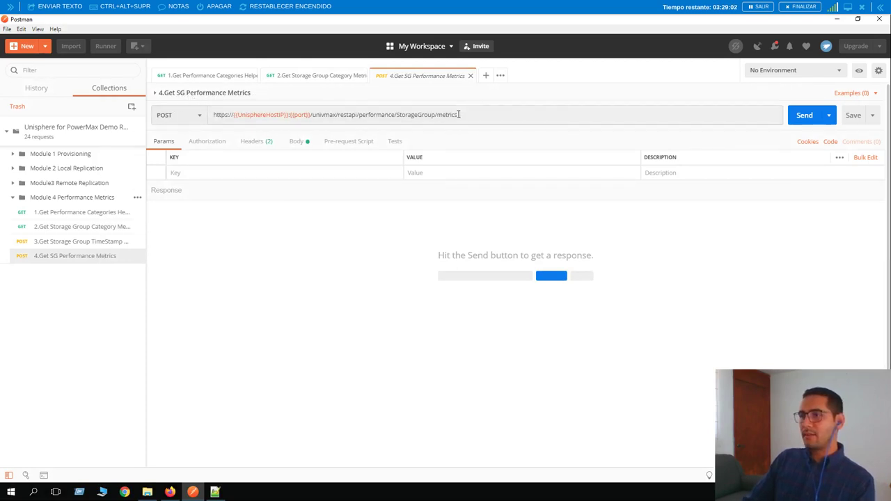
Review the JSON body's endDate, startDate, HostIOs and HostMBs metrics, and storage group REST_TEST
click(298, 142)
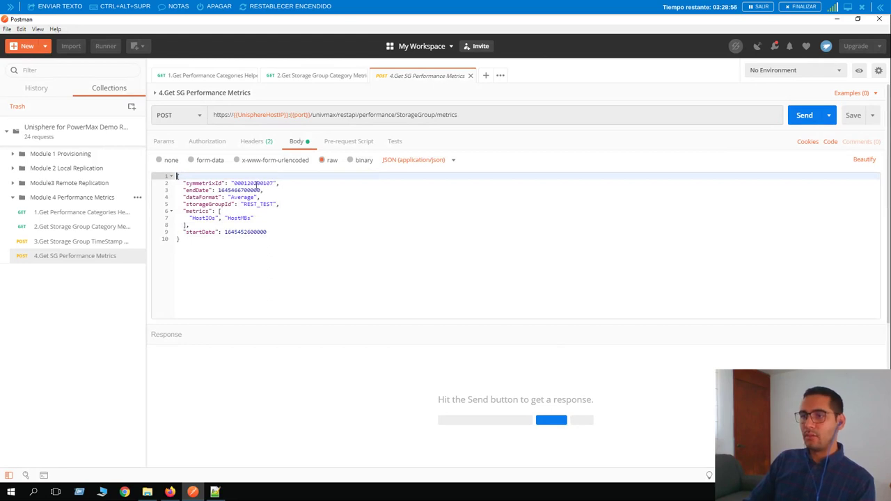
drag(263, 189, 166, 188)
drag(274, 231, 127, 240)
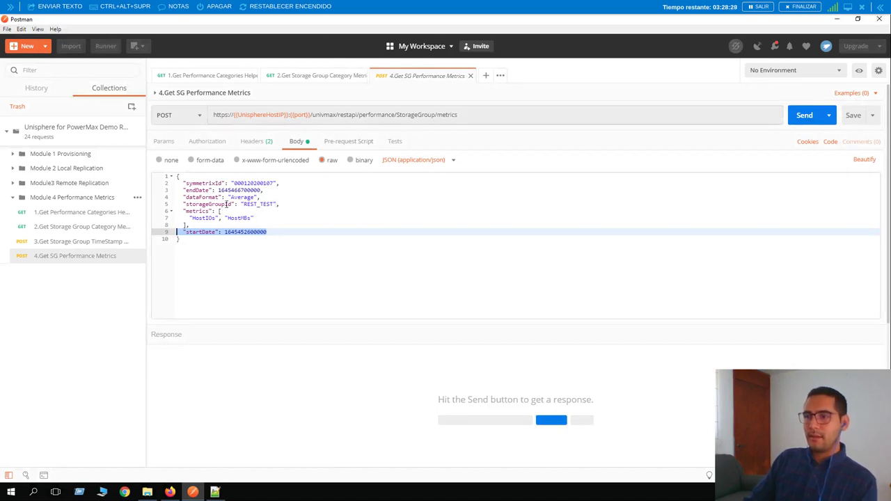
drag(257, 217, 174, 211)
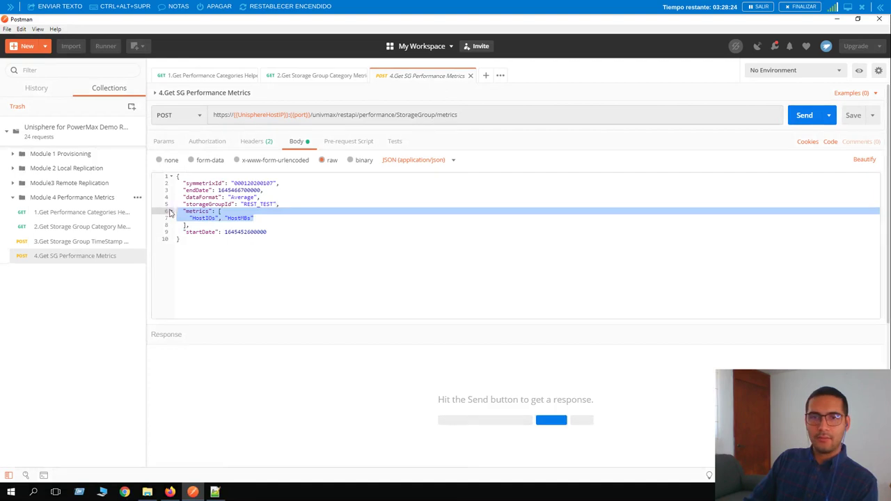
double_click(256, 204)
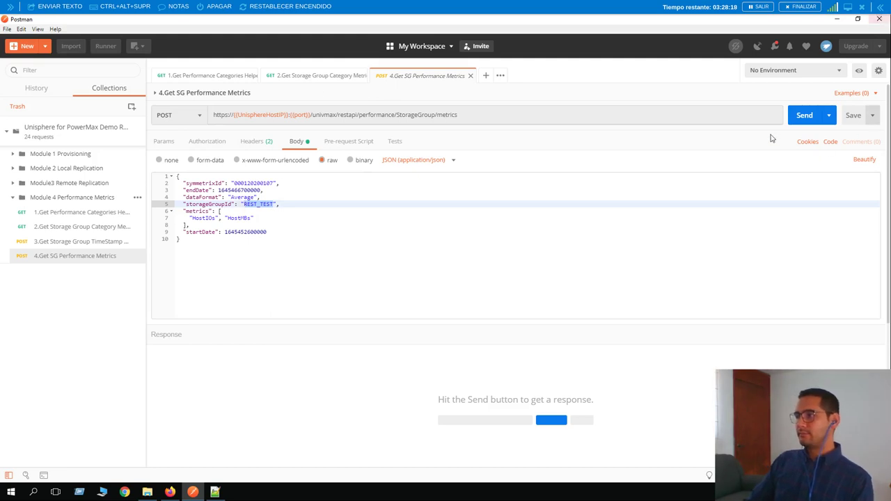
Send the SG performance metrics request and scroll through the timestamped response samples
click(808, 115)
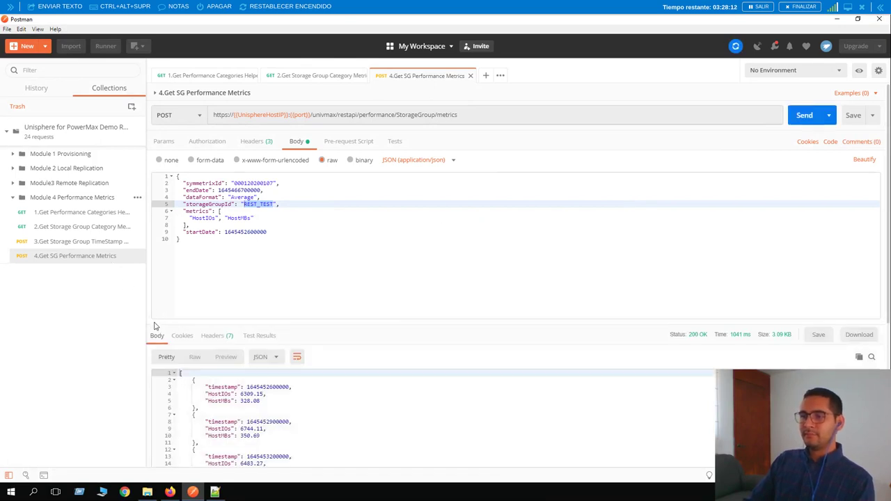
scroll(154, 318, down, 5)
scroll(155, 318, up, 3)
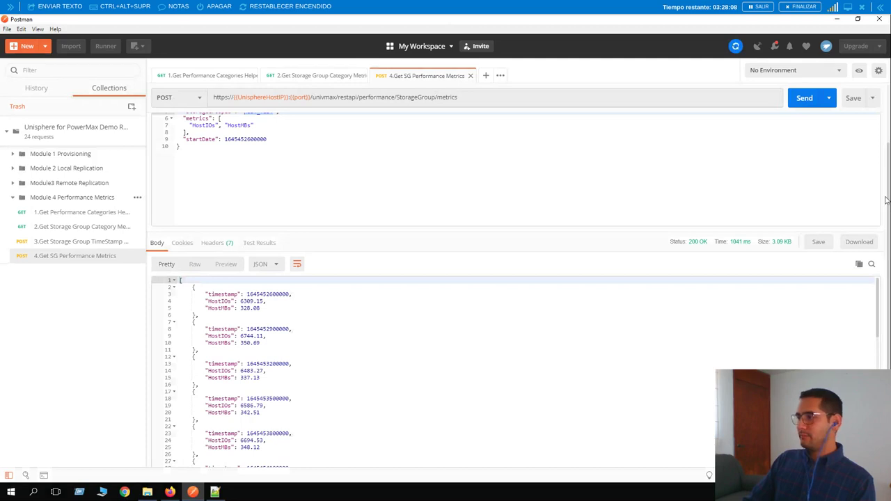
drag(889, 228, 889, 341)
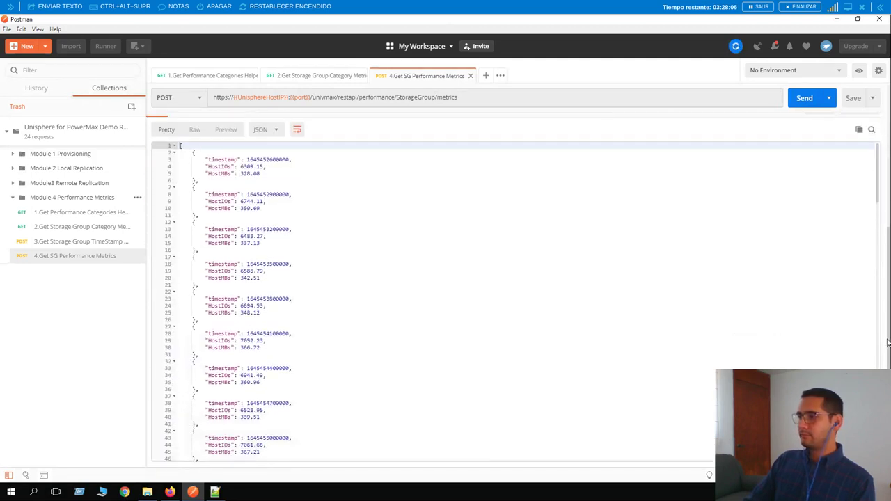
scroll(315, 229, up, 3)
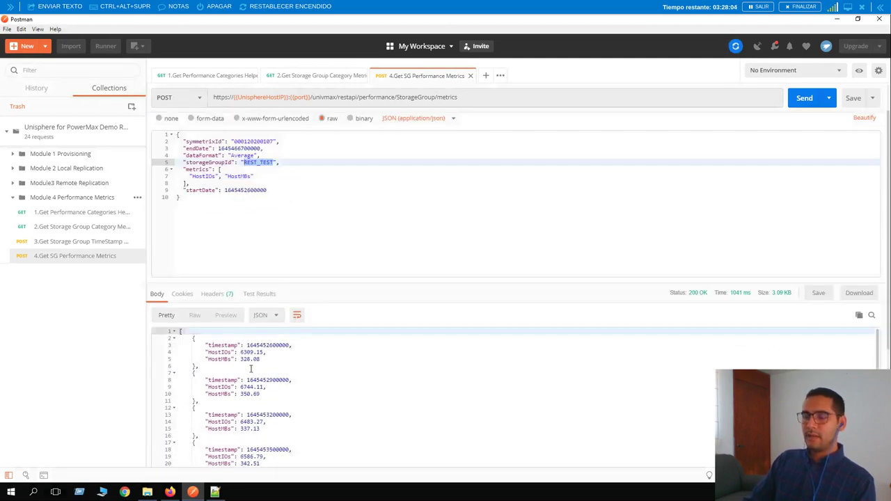
drag(889, 195, 885, 317)
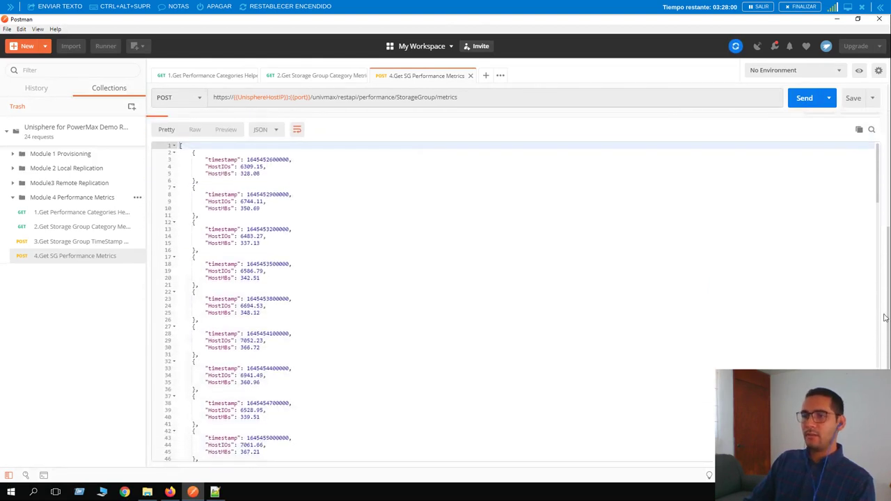
Highlight the first sample's timestamp, HostIOs 6309.15 and HostMBs 328.08 values
double_click(254, 163)
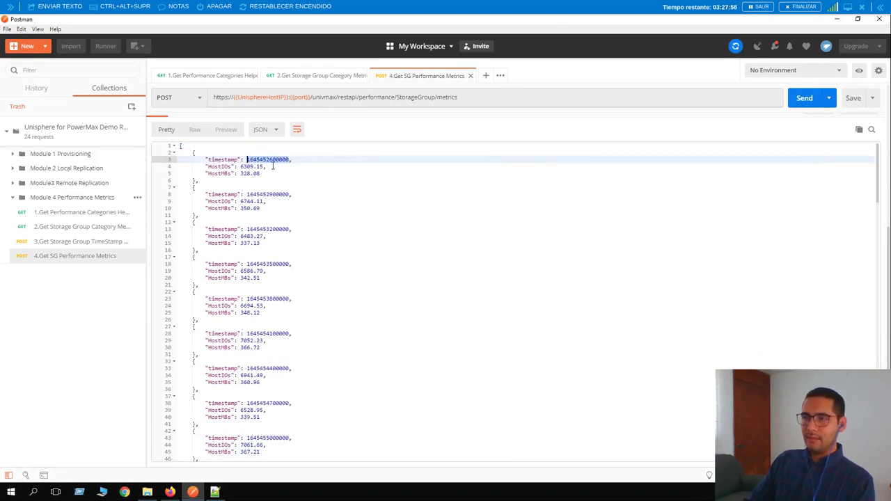
drag(240, 167, 264, 173)
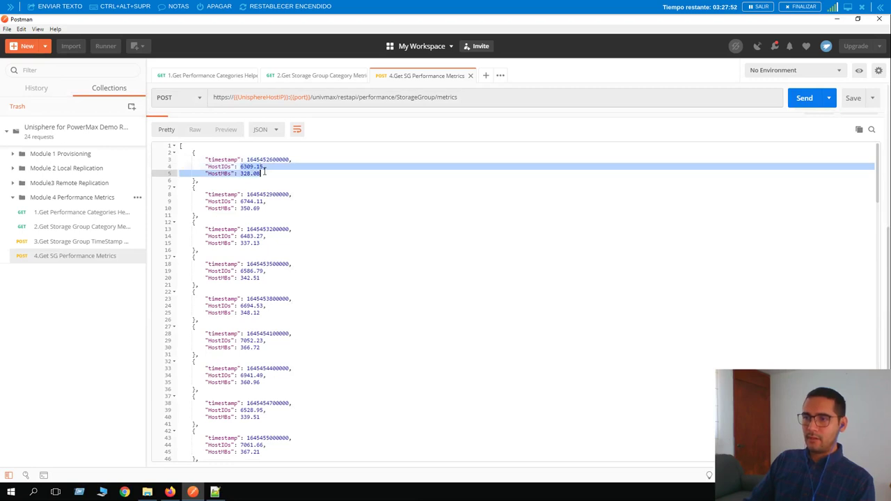
click(252, 168)
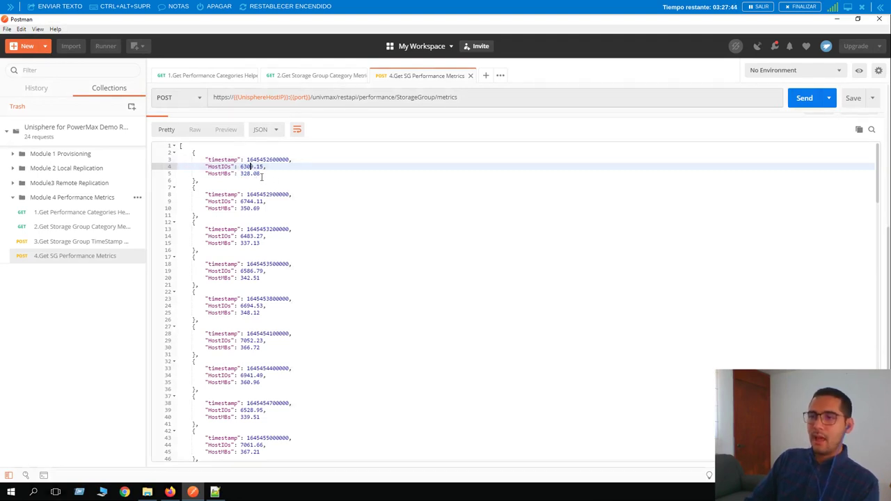
drag(263, 175, 180, 159)
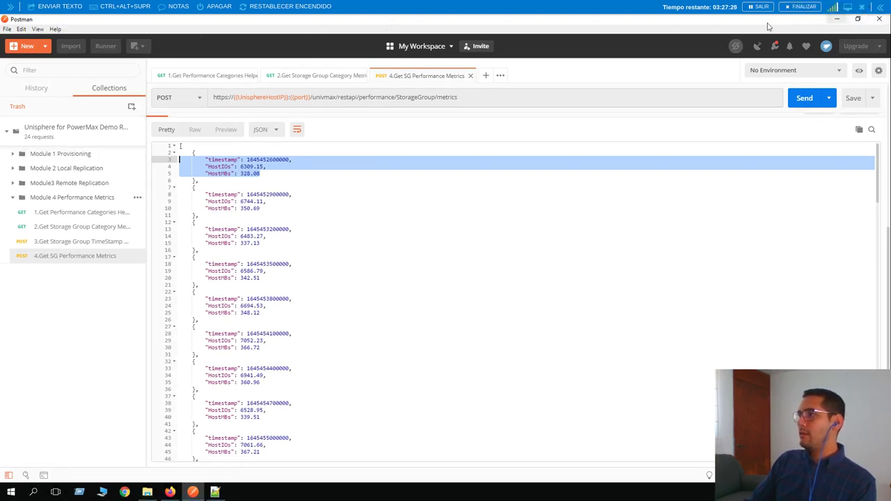
Exit full screen and open the Epoch Converter site in a new Firefox tab beside the lab console
click(848, 7)
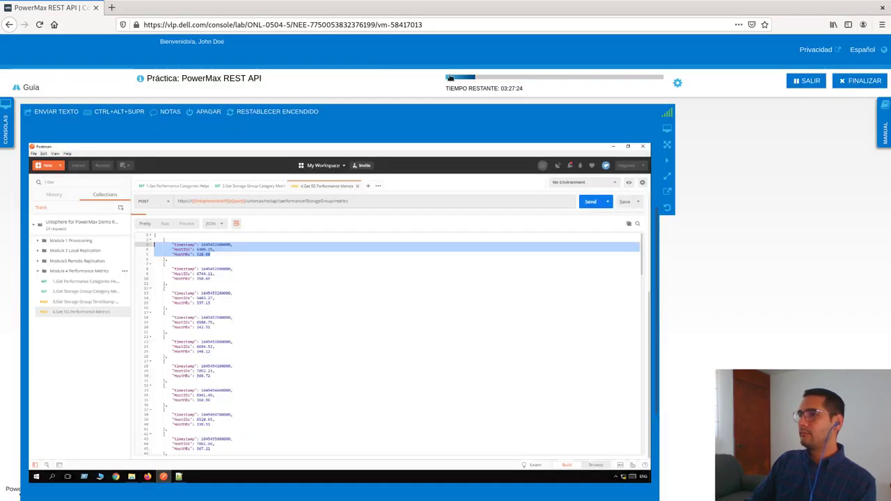
click(111, 8)
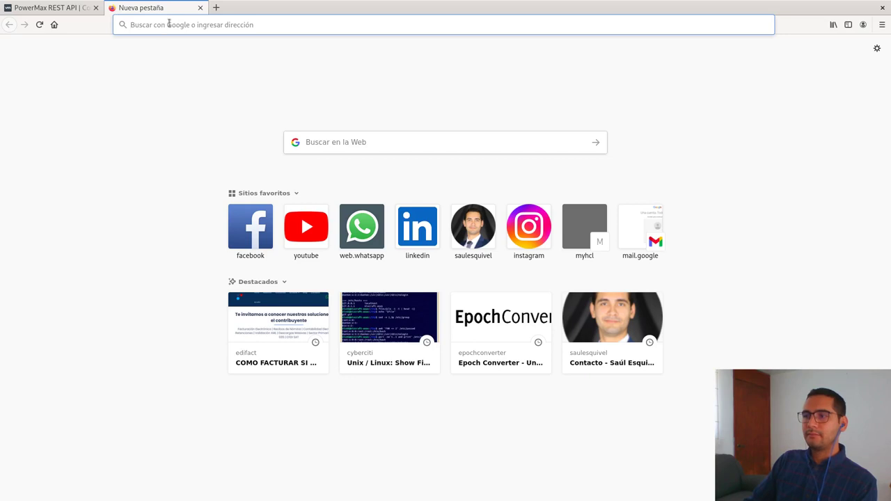
click(496, 318)
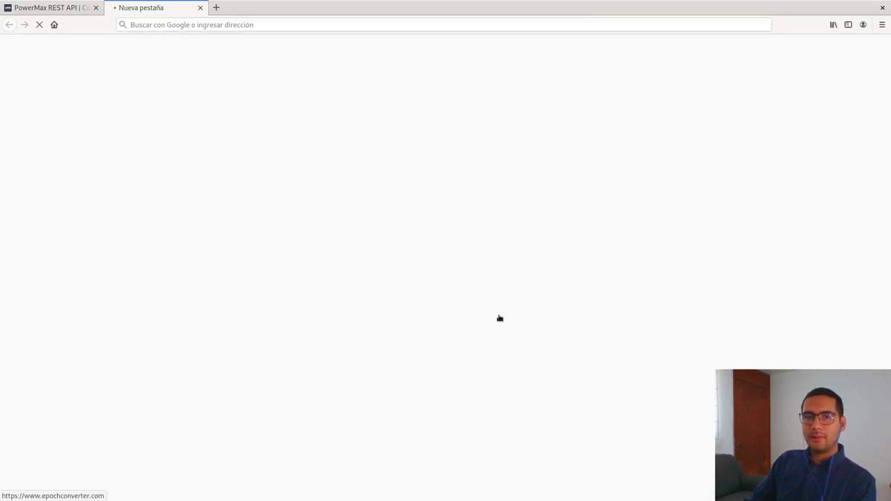
click(53, 4)
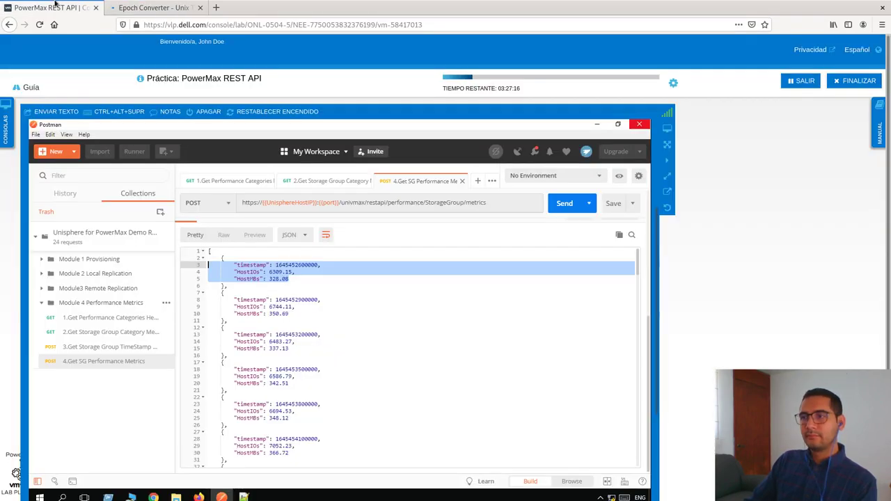
click(303, 266)
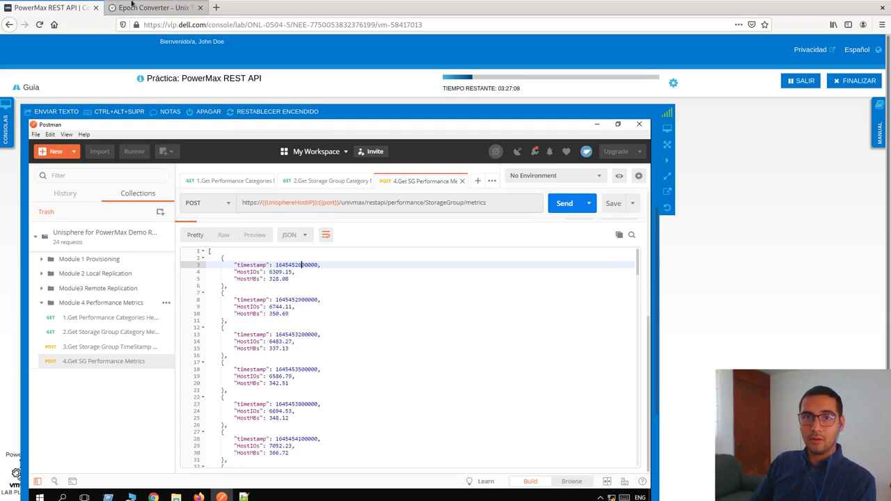
click(131, 6)
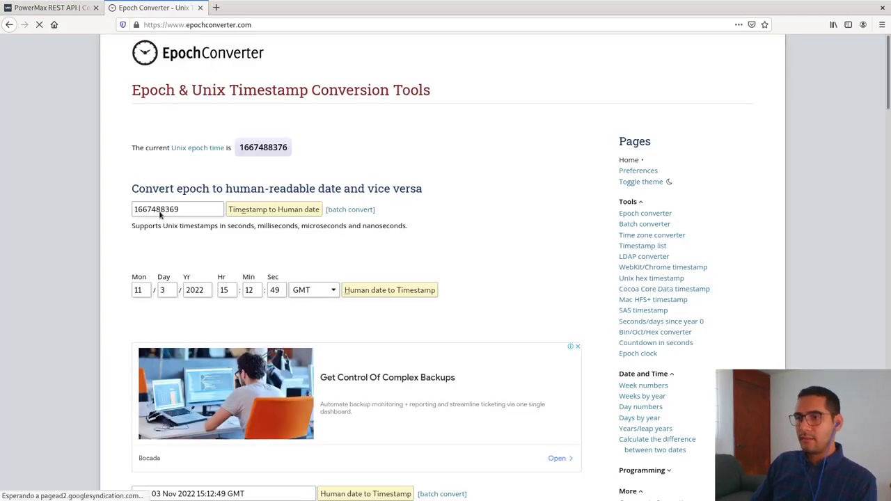
double_click(182, 208)
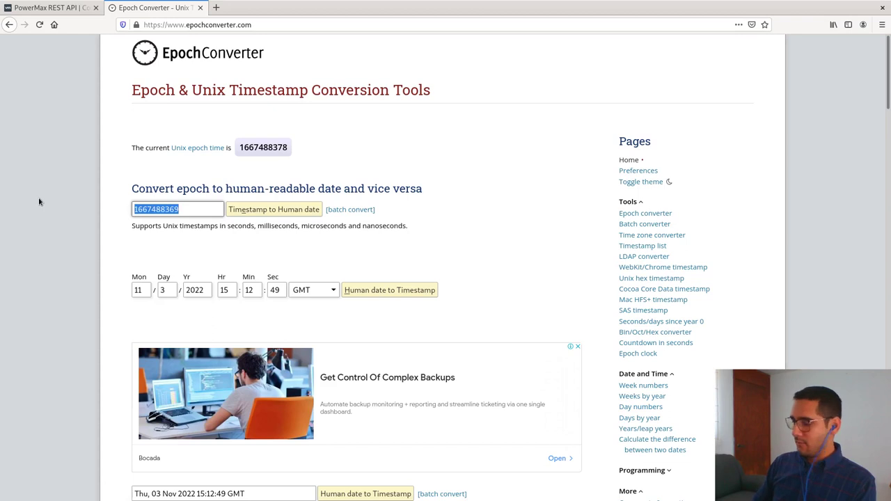
text(164545)
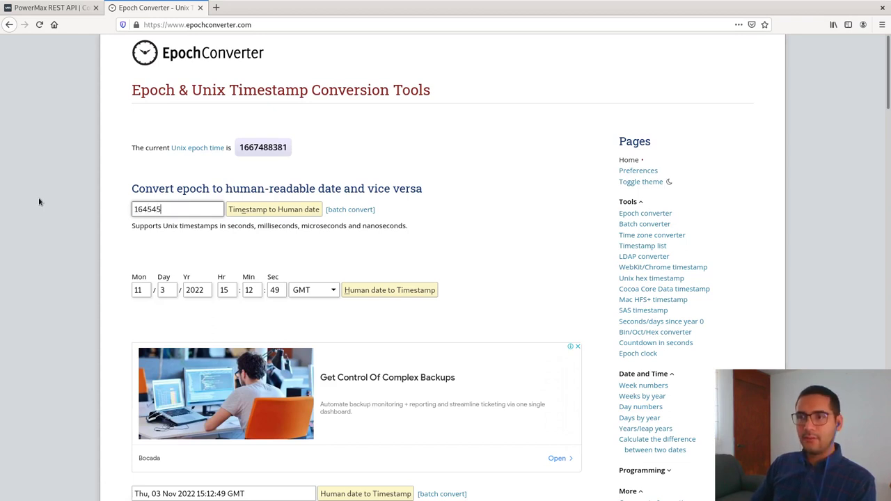
key(ctrl+Tab)
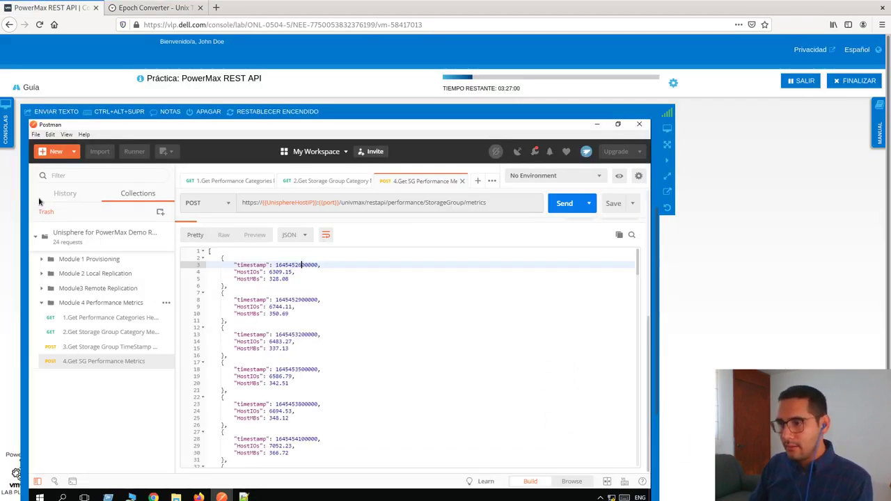
key(ctrl+Tab)
text(45)
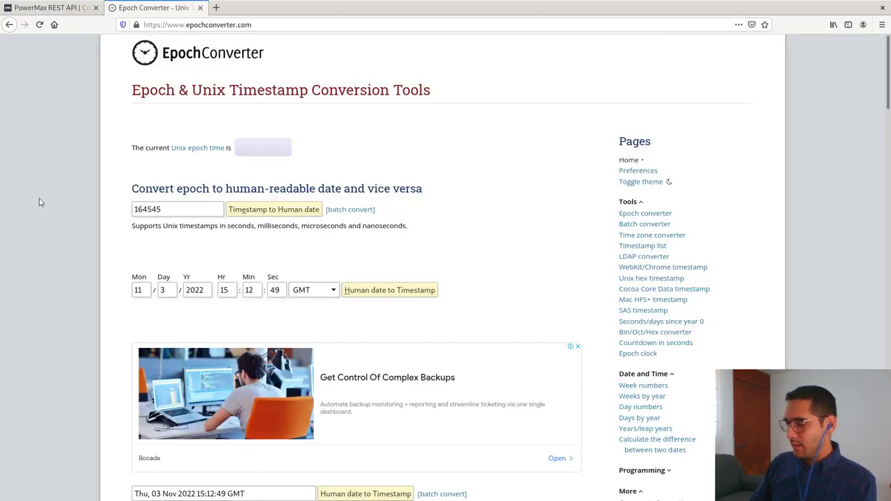
text(2600000)
click(260, 212)
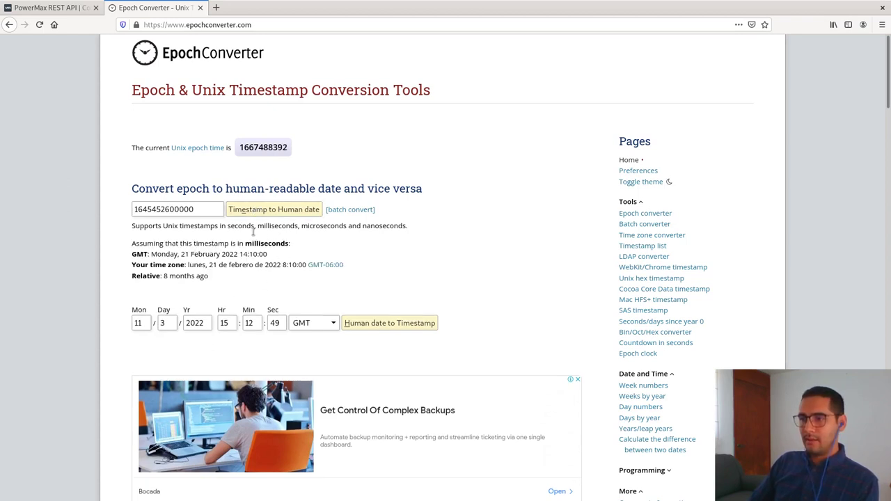
drag(193, 211, 115, 207)
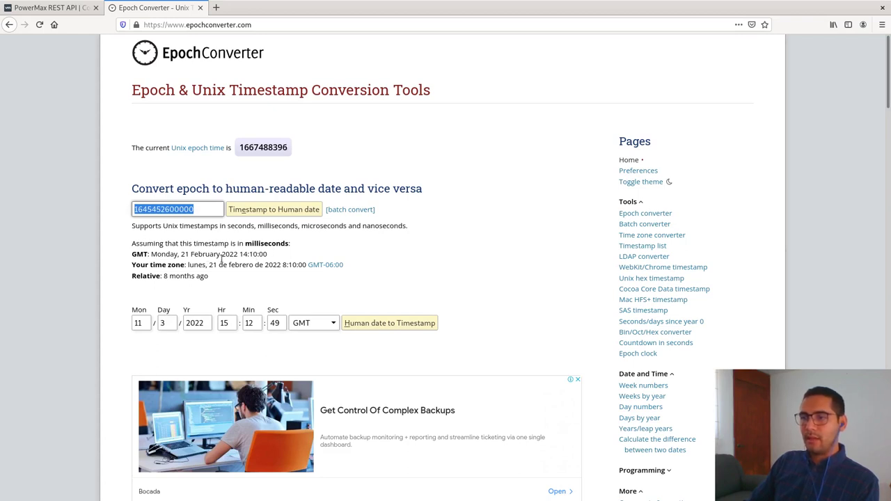
drag(266, 254, 158, 252)
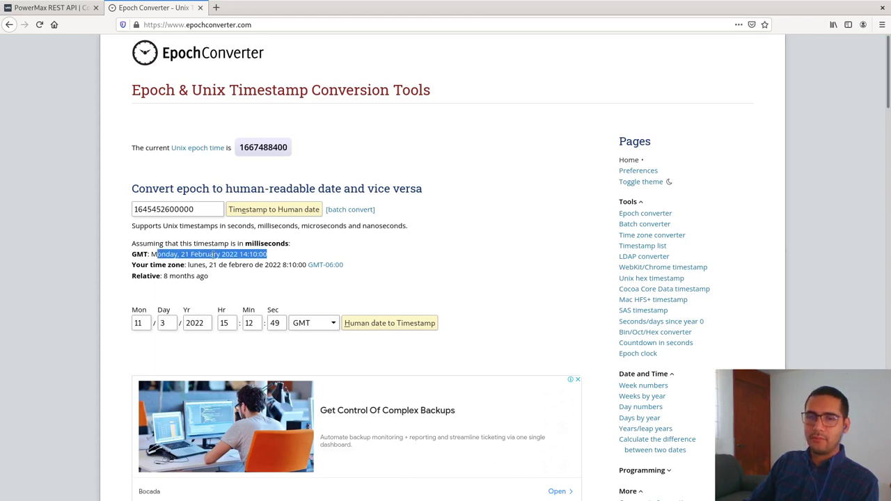